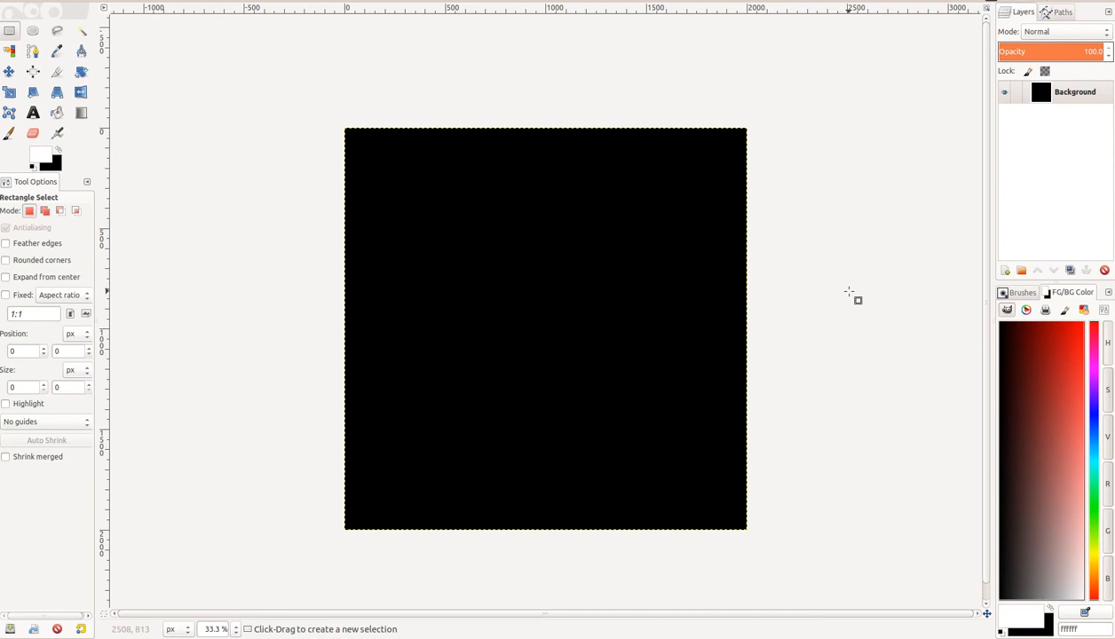
Step: Fill the whole Background layer with the white foreground colour using Bucket Fill
left_click(9, 132)
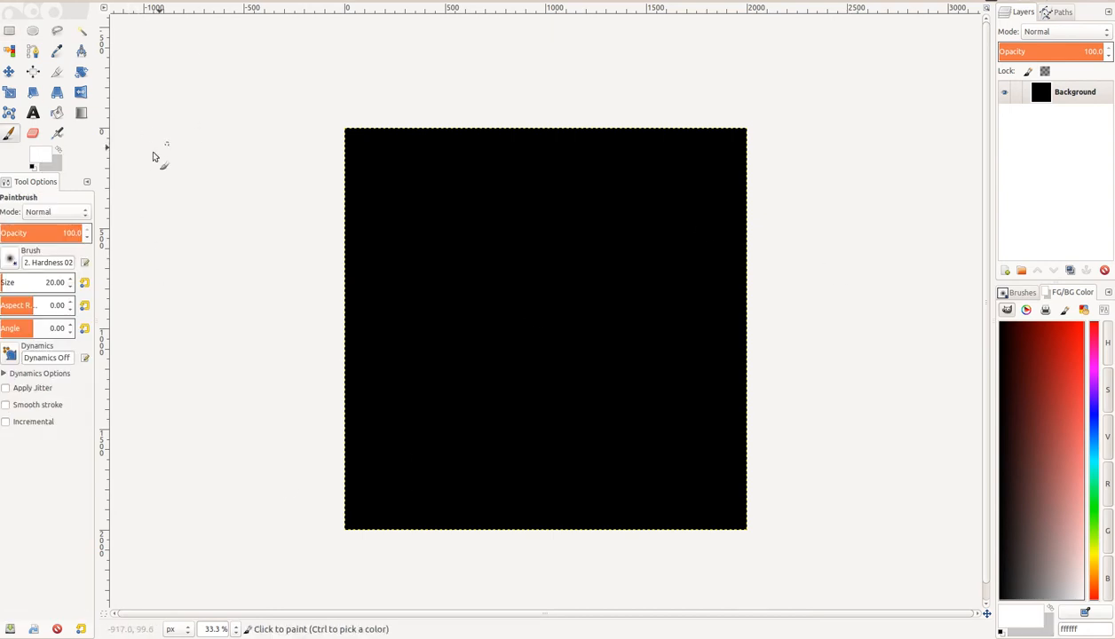
left_click(57, 112)
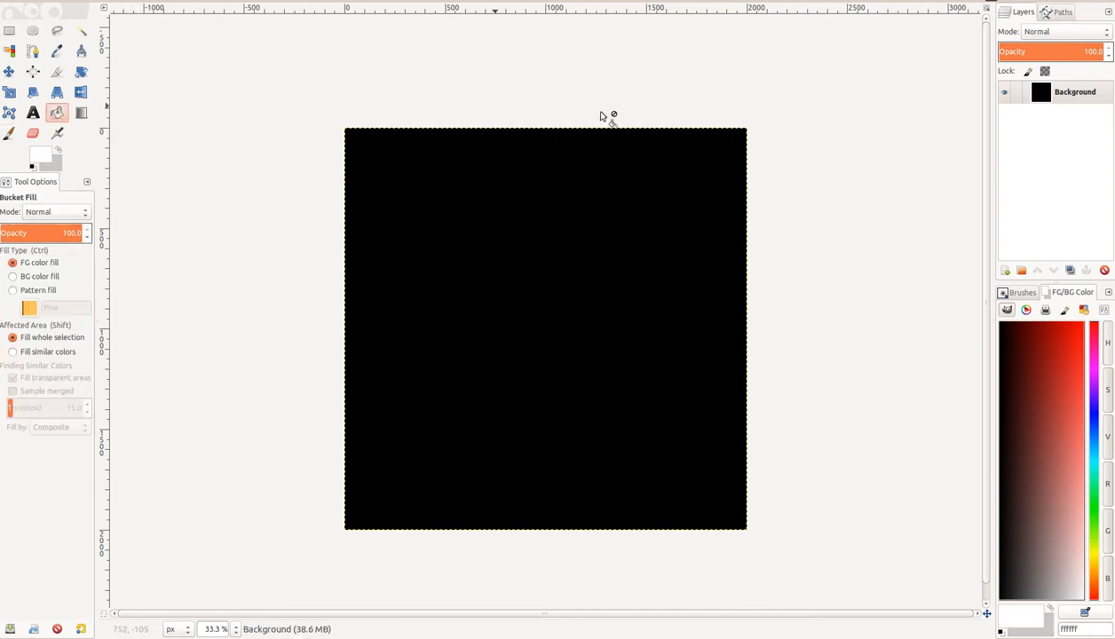
left_click(576, 268)
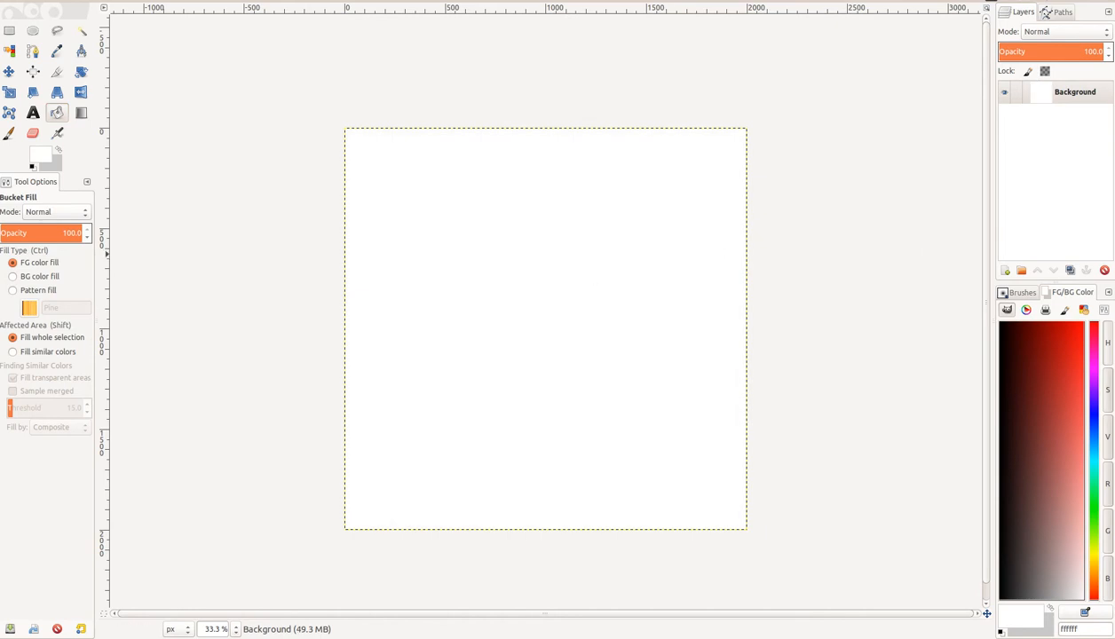
Step: Add a new 2000 × 2000 px layer with transparency fill above the background
key("plus")
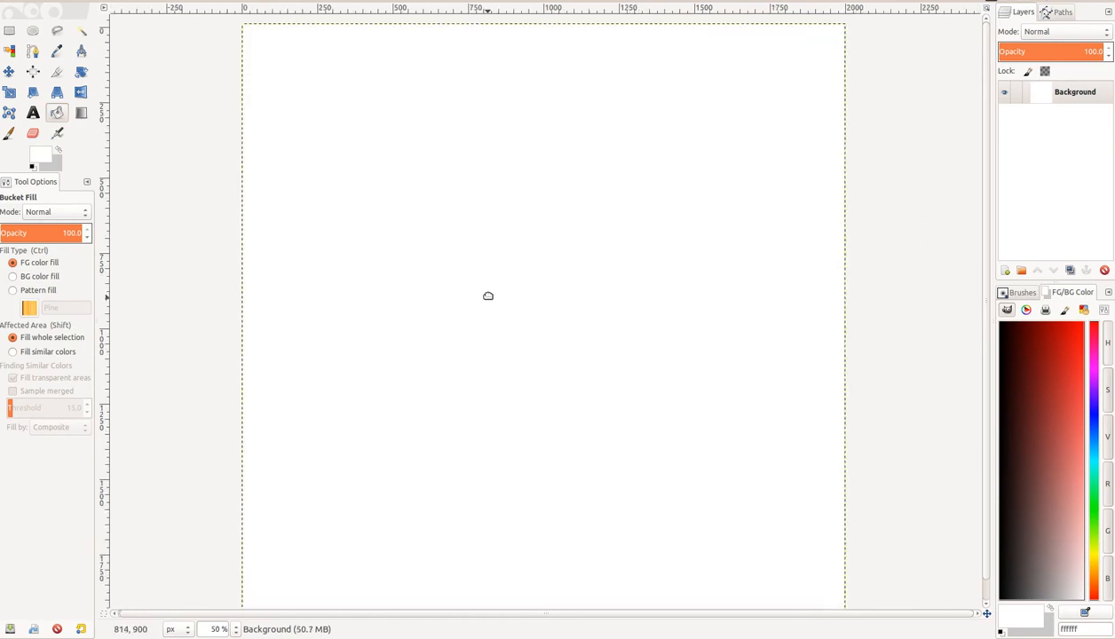
left_click(1005, 271)
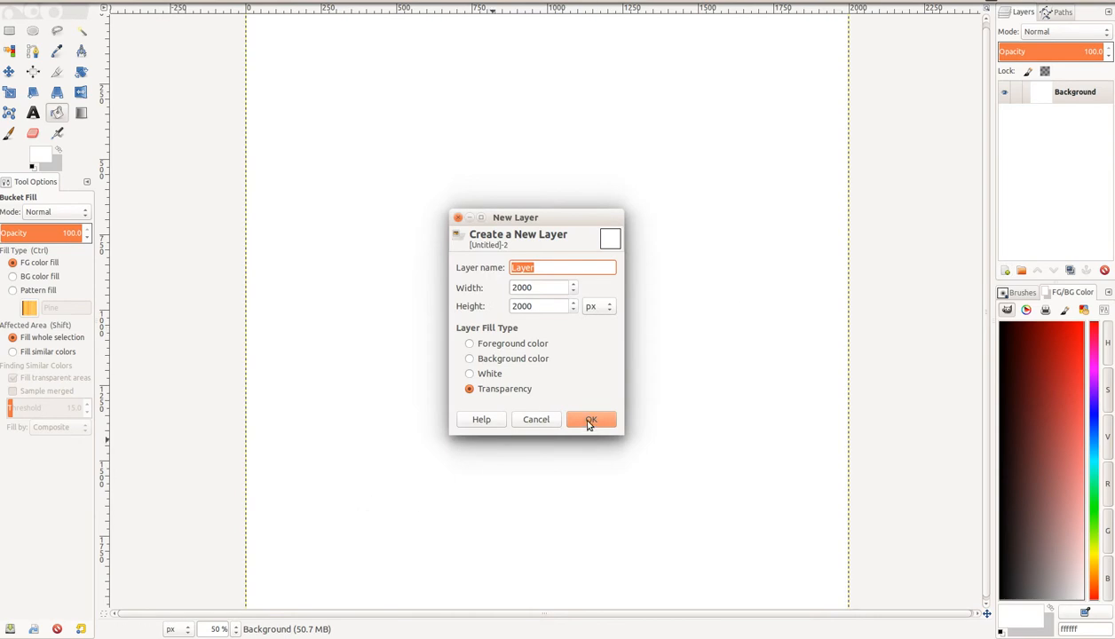
left_click(589, 420)
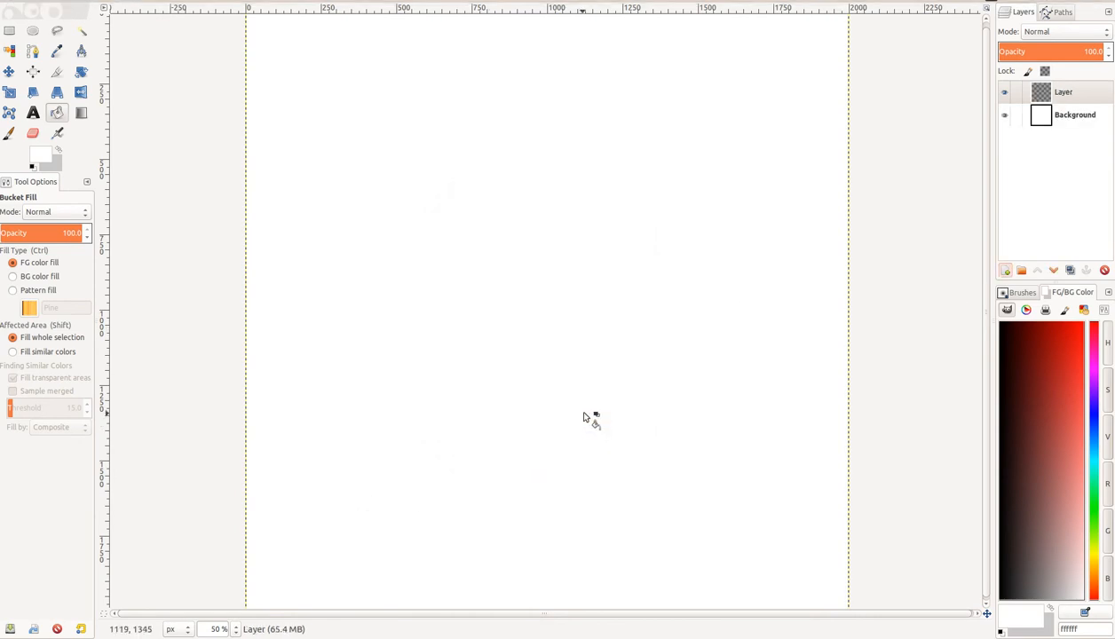
Step: Set the foreground colour to black and the background colour to white, and choose the Paintbrush tool
left_click(52, 159)
left_click_drag(57, 152, 217, 254)
left_click(222, 209)
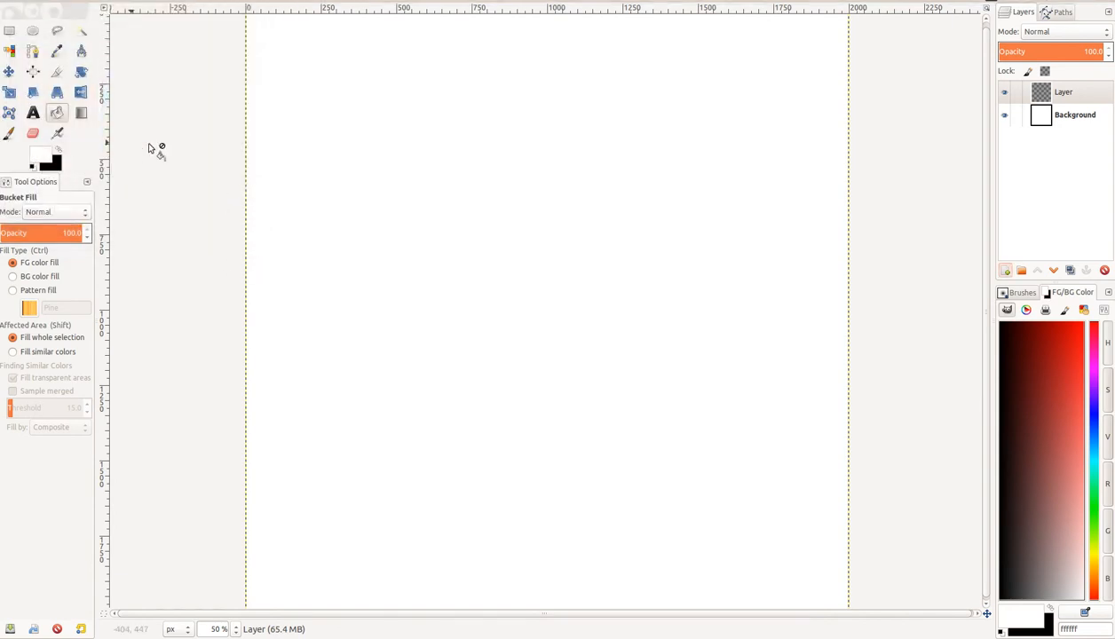
left_click(60, 149)
scroll(487, 200, "down", 2)
key("p")
scroll(456, 279, "up", 3)
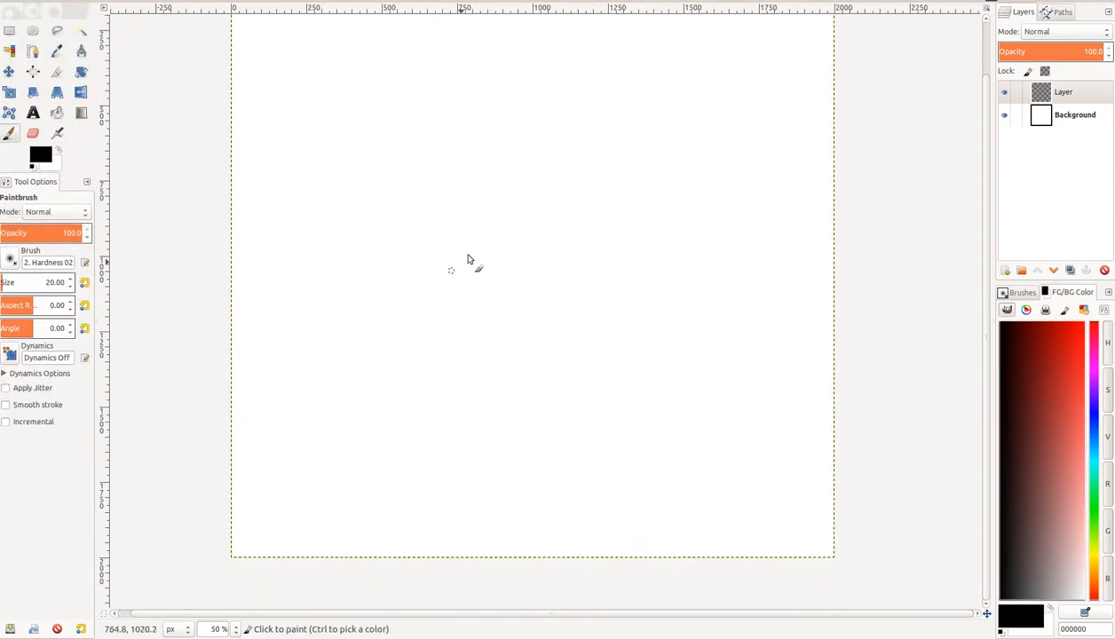
Step: Try painting a rough freehand circle with two diagonal strokes inside it, and undo all the strokes
scroll(490, 326, "down", 2)
mouse_move(634, 132)
left_mouse_down()
mouse_move(574, 510)
mouse_move(458, 193)
mouse_move(480, 146)
left_mouse_up()
mouse_move(592, 199)
left_mouse_down()
mouse_move(500, 325)
mouse_move(527, 319)
left_mouse_up()
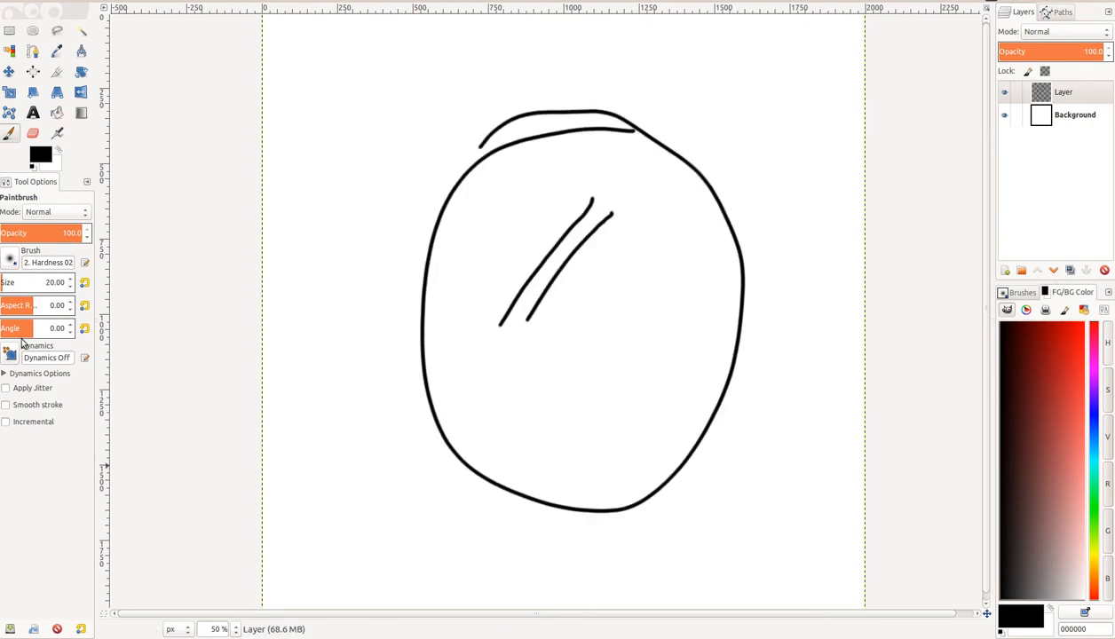
key("ctrl+z")
key("ctrl+z")
key("ctrl+z")
key("ctrl+z")
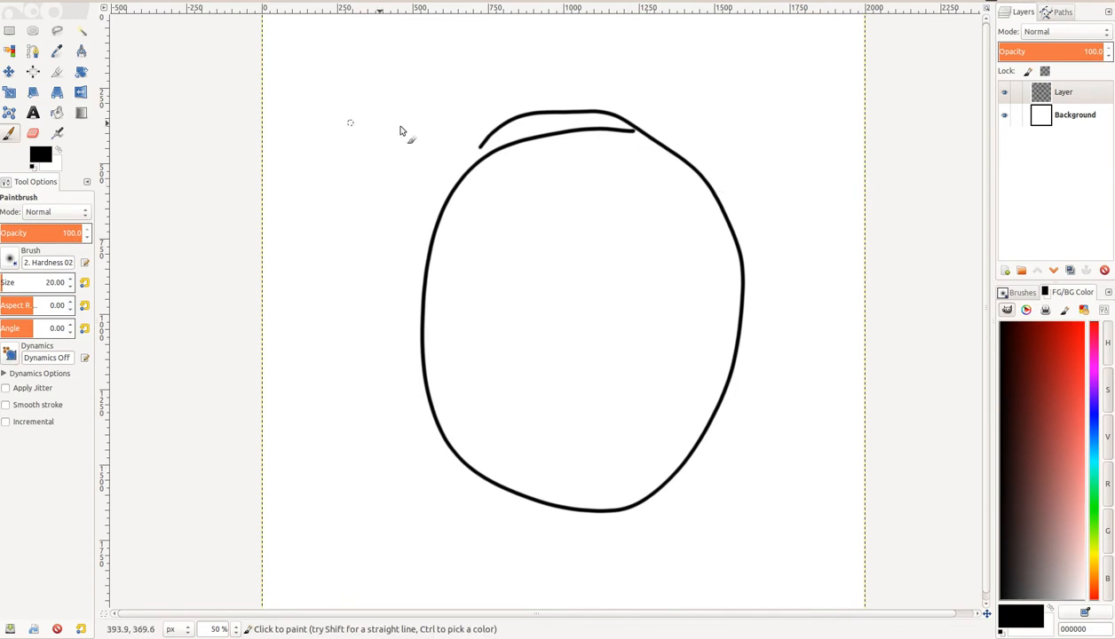
Step: Make an elliptical selection of about 1518 × 1473 px and move it to about position 249, 233, near the canvas centre
left_click(33, 31)
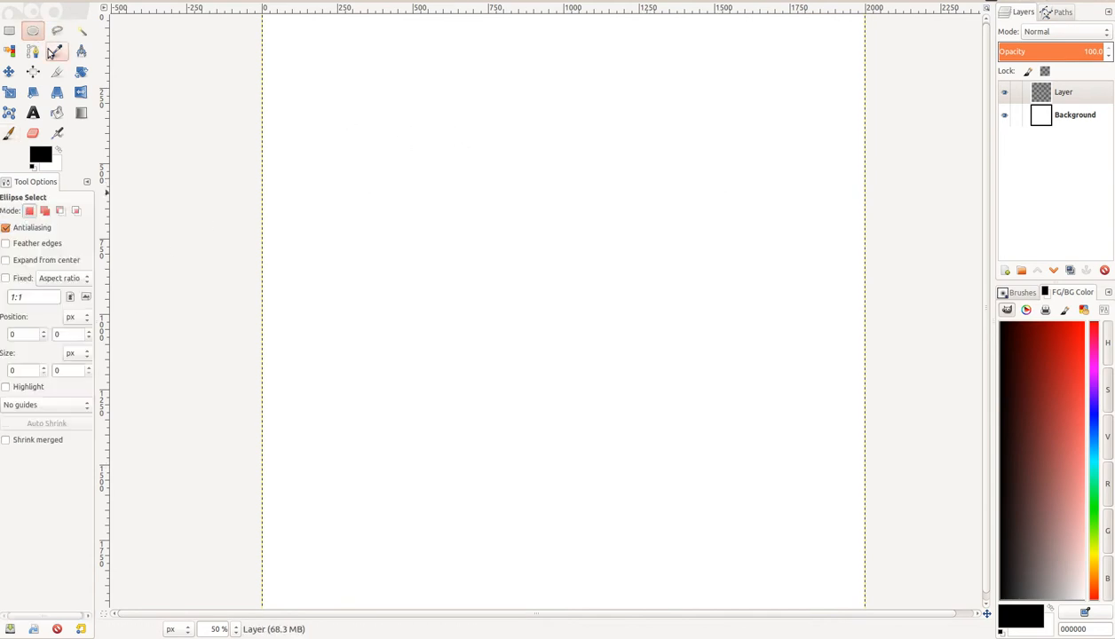
left_click_drag(391, 112, 821, 552)
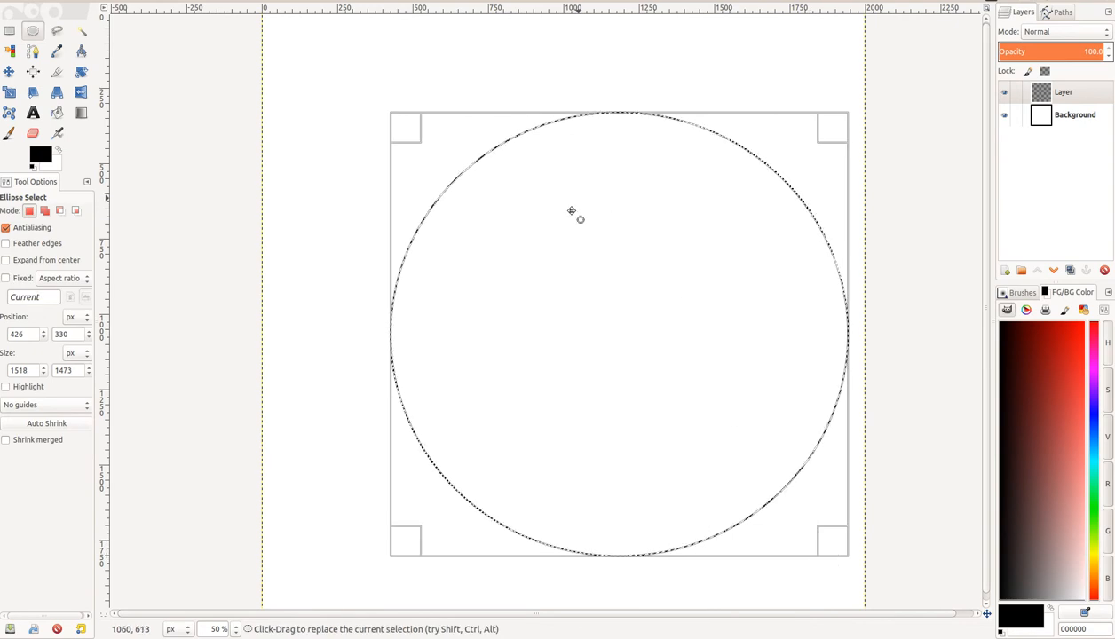
left_click_drag(647, 350, 587, 318)
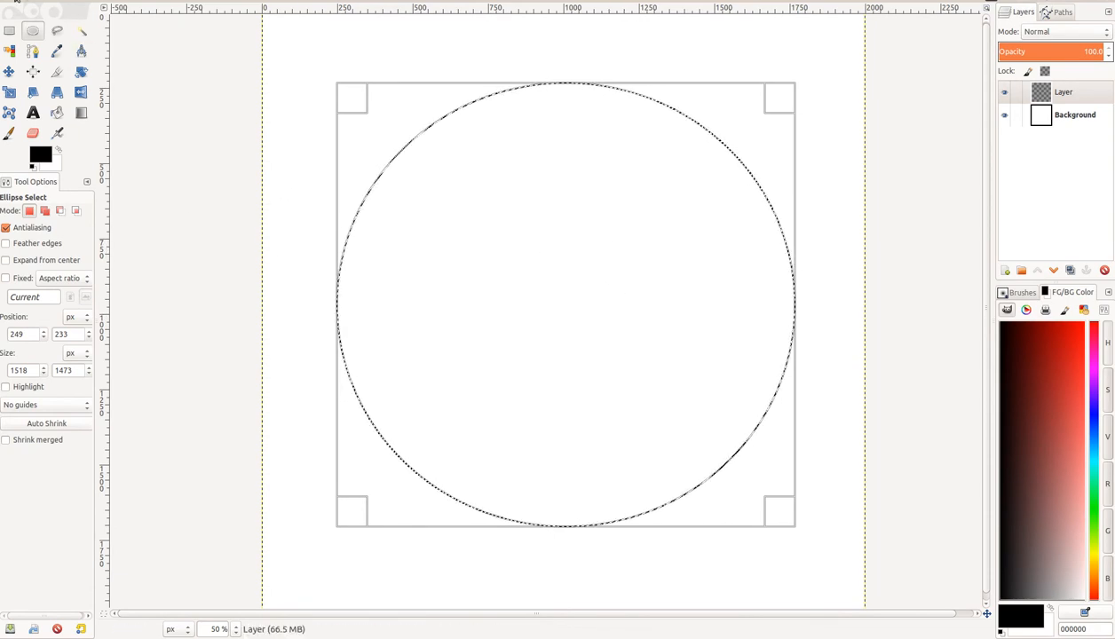
Step: Convert the elliptical selection into a thin border selection, without feathering or locking to the image edges
left_click(56, 2)
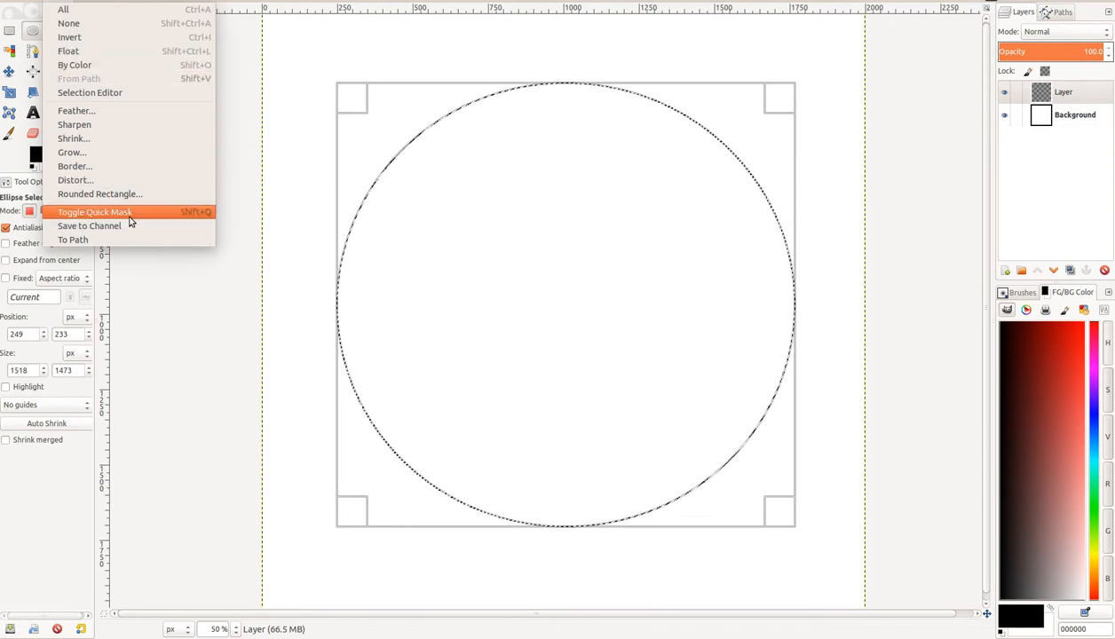
left_click(75, 166)
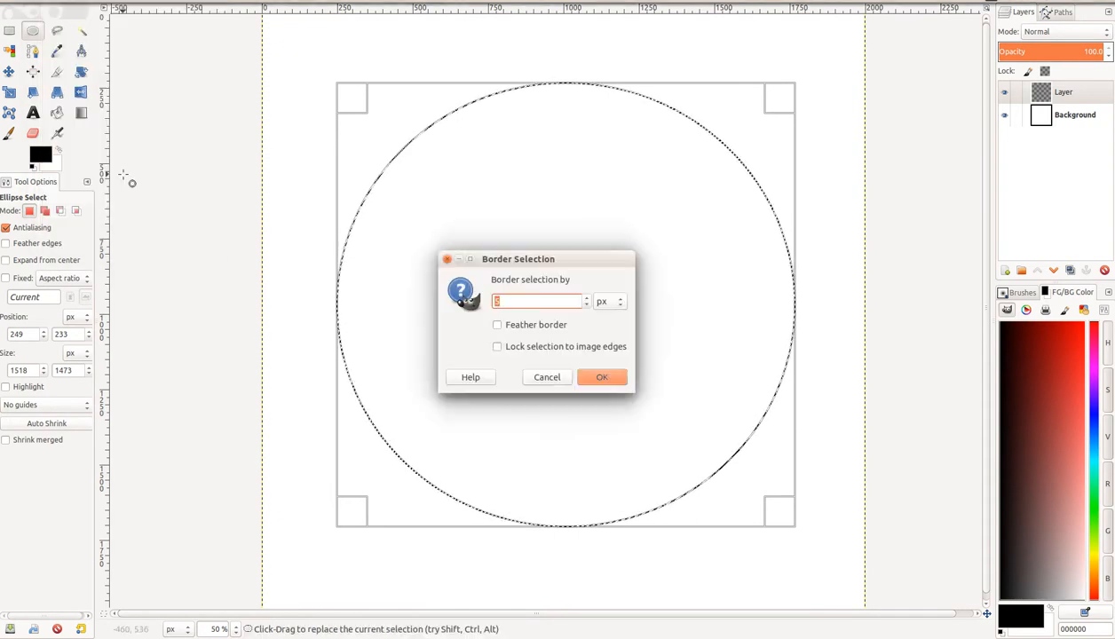
left_click(600, 379)
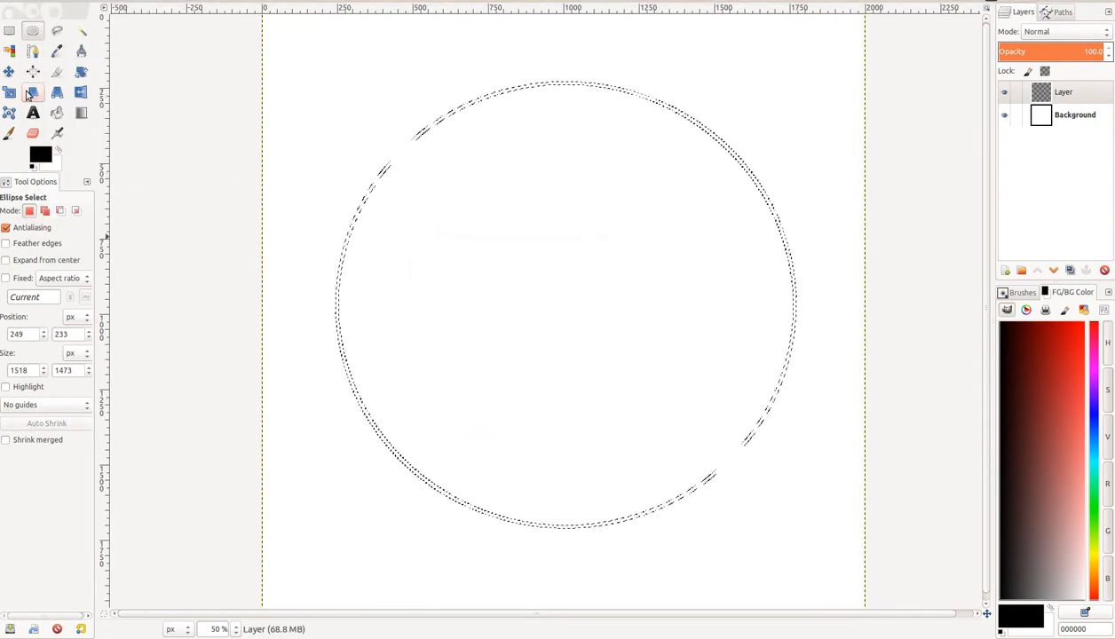
Step: Fill the ring-shaped border selection with black using Bucket Fill and clear the selection
left_click(57, 112)
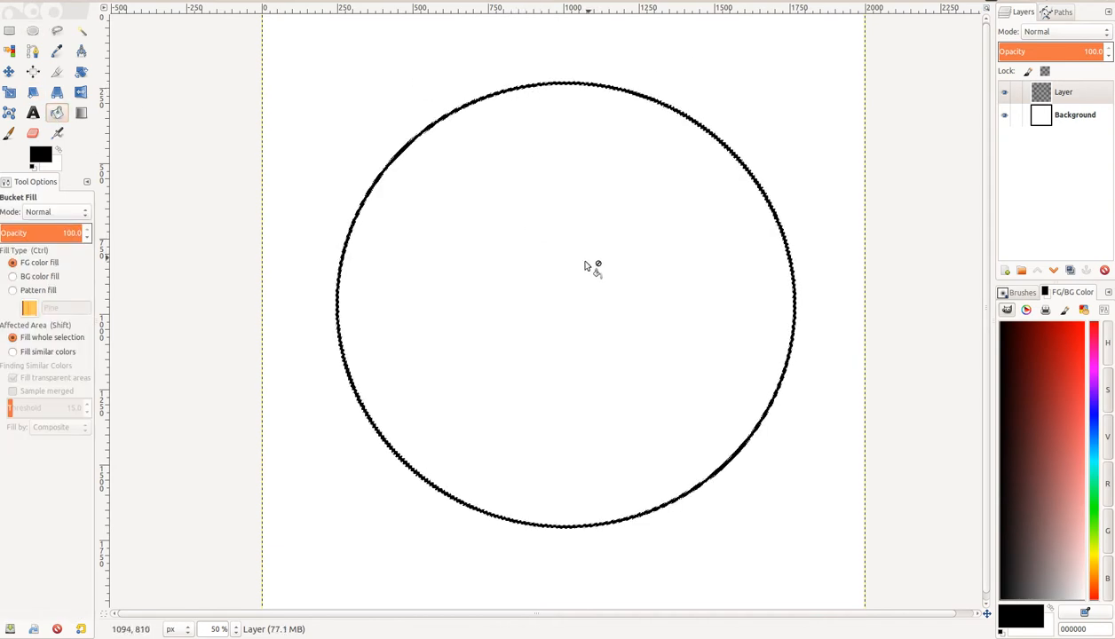
left_click_drag(562, 277, 570, 263)
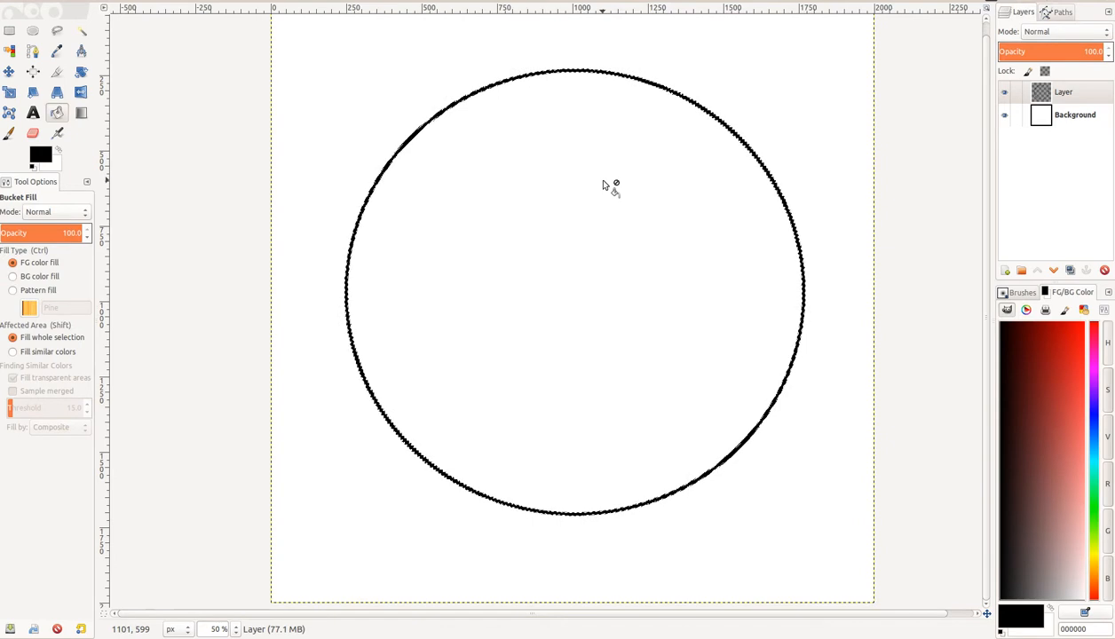
key("ctrl+shift")
left_click(603, 184, "ctrl+shift")
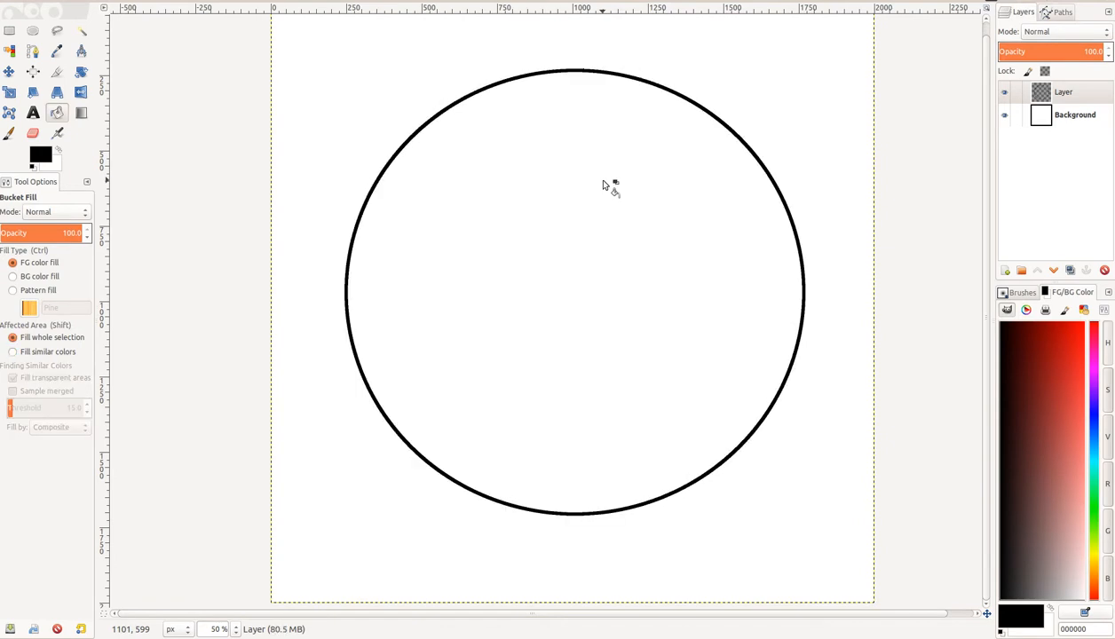
left_click_drag(547, 206, 549, 221)
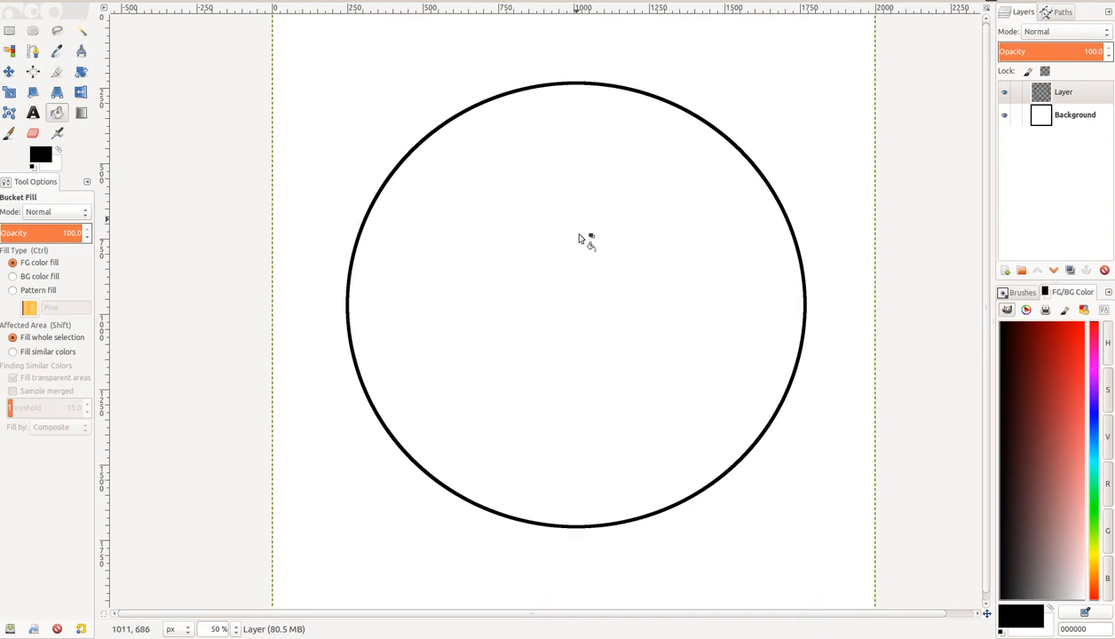
left_click_drag(588, 269, 605, 263)
scroll(606, 261, "up", 1)
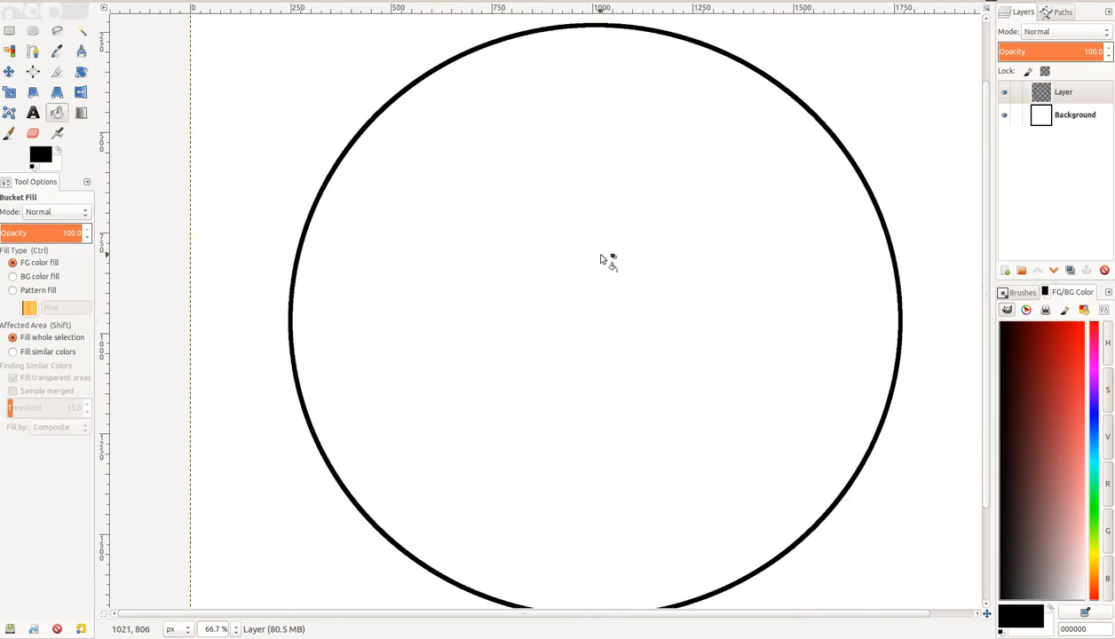
scroll(602, 257, "up", 1)
scroll(602, 258, "down", 1)
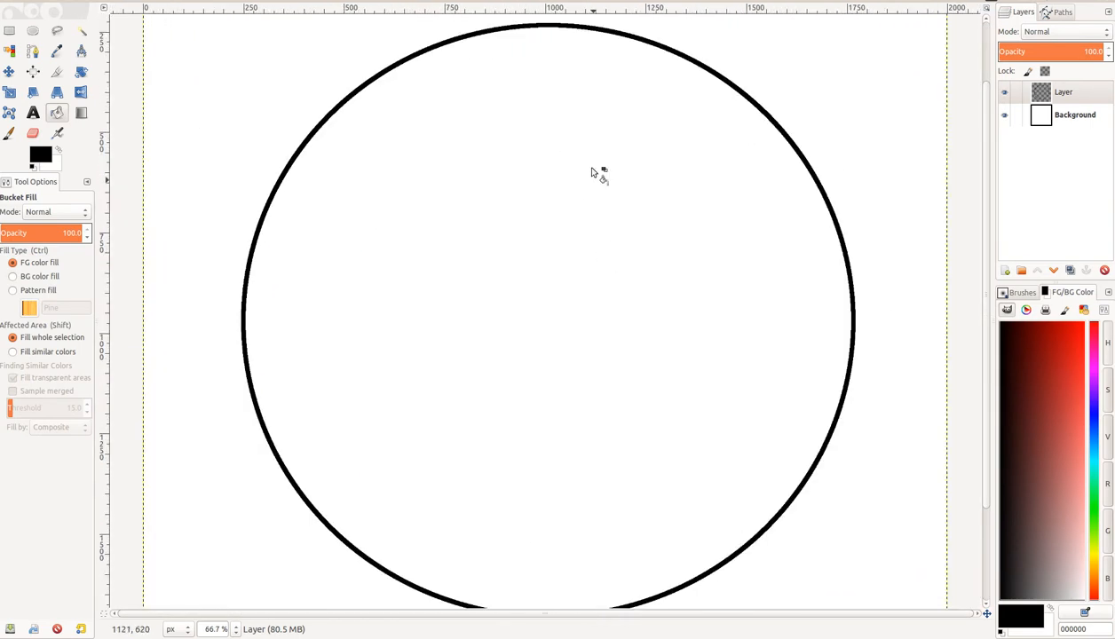
scroll(587, 193, "down", 1)
Step: Paint a fan of freehand Paintbrush strokes inside the circle, converging near its lower-left edge
key("p")
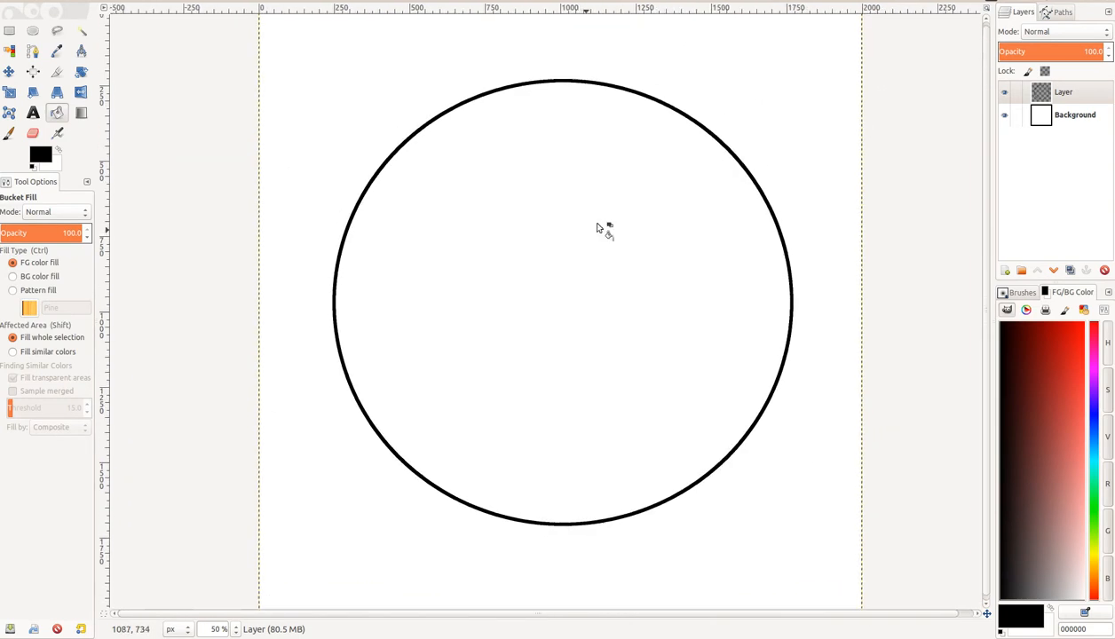
left_click_drag(616, 158, 423, 434)
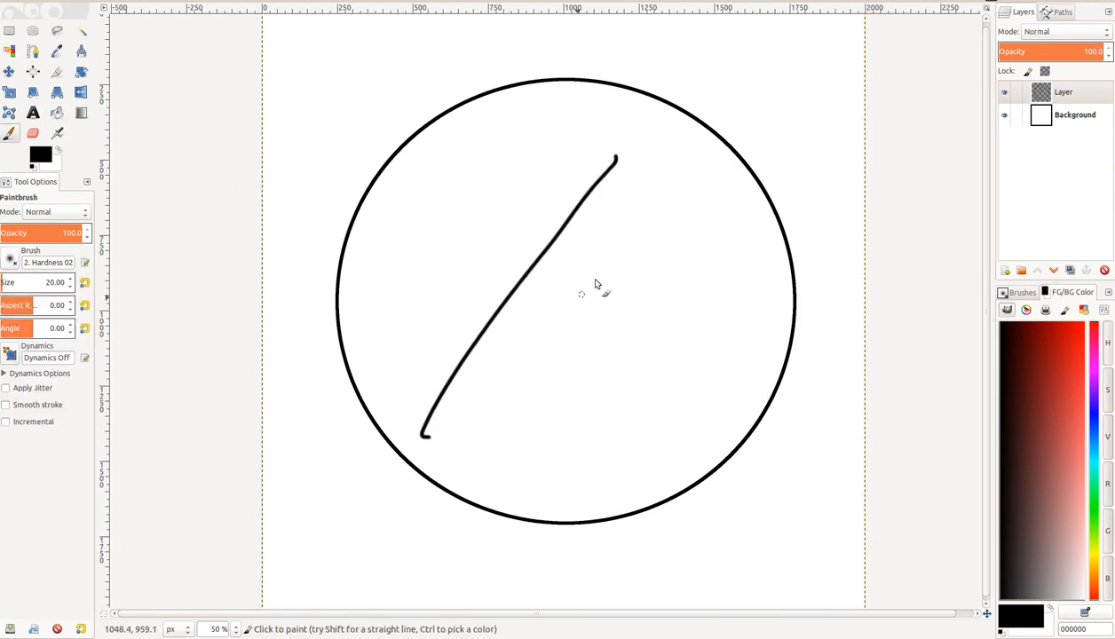
left_click_drag(649, 200, 461, 429)
left_click_drag(688, 229, 456, 442)
left_click_drag(726, 278, 441, 446)
left_click_drag(726, 336, 454, 442)
left_click_drag(559, 127, 442, 435)
left_click_drag(495, 147, 443, 435)
left_click_drag(434, 144, 444, 428)
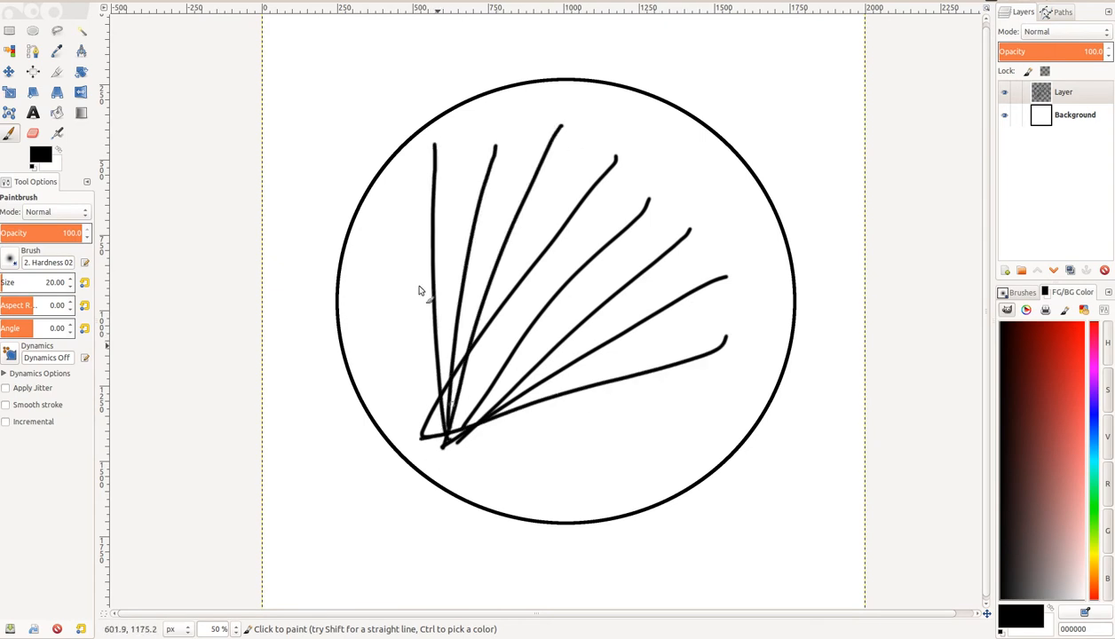
left_click_drag(391, 242, 477, 482)
Step: Undo all the fanned brush strokes inside the circle, keeping the circle outline
key("ctrl+z")
key("ctrl+z")
key("ctrl+z")
key("ctrl+z")
key("ctrl+z")
key("ctrl+z")
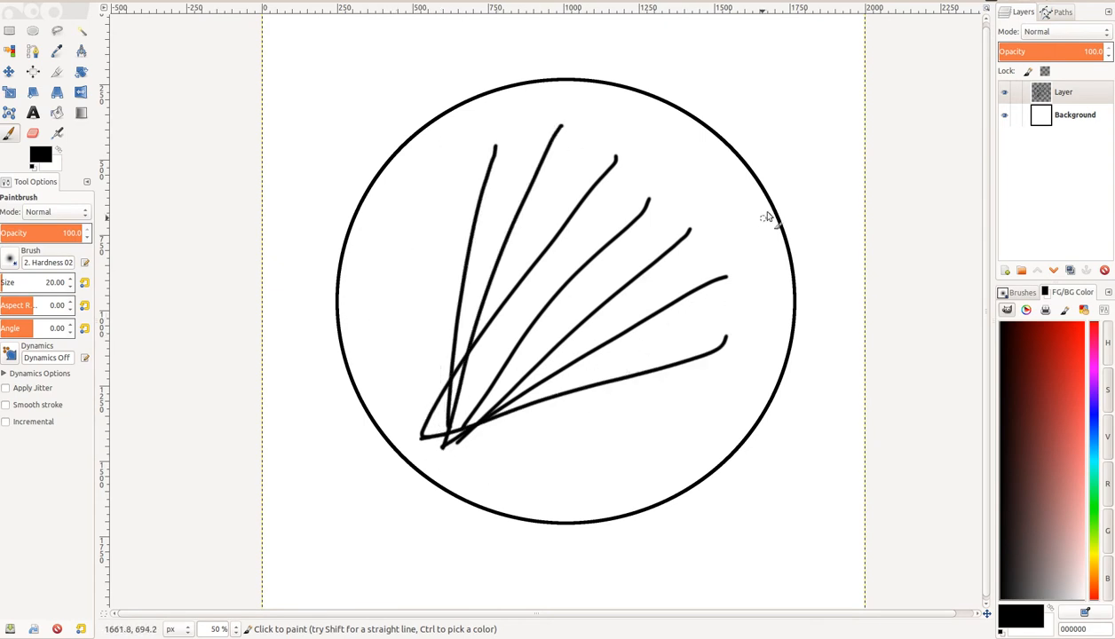
key("ctrl+z")
key("ctrl+z")
key("ctrl+z")
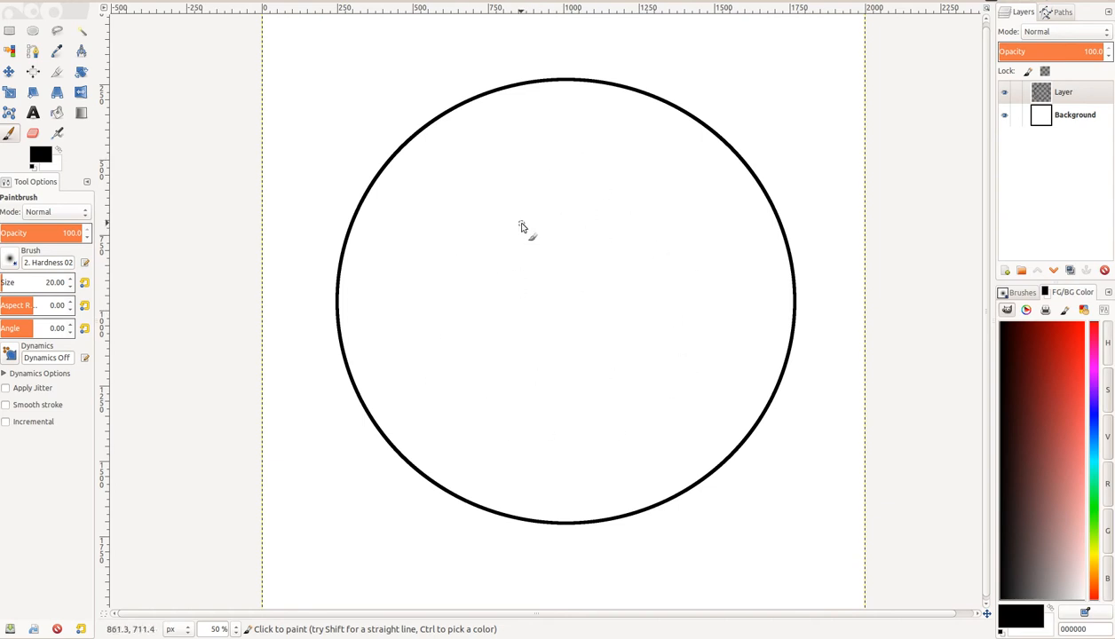
Step: Try a freehand M-shaped stroke and another short stroke inside the circle, undoing each one
mouse_move(454, 435)
left_mouse_down()
mouse_move(457, 224)
mouse_move(524, 120)
mouse_move(593, 201)
mouse_move(592, 286)
mouse_move(645, 154)
mouse_move(711, 261)
mouse_move(729, 415)
left_mouse_up()
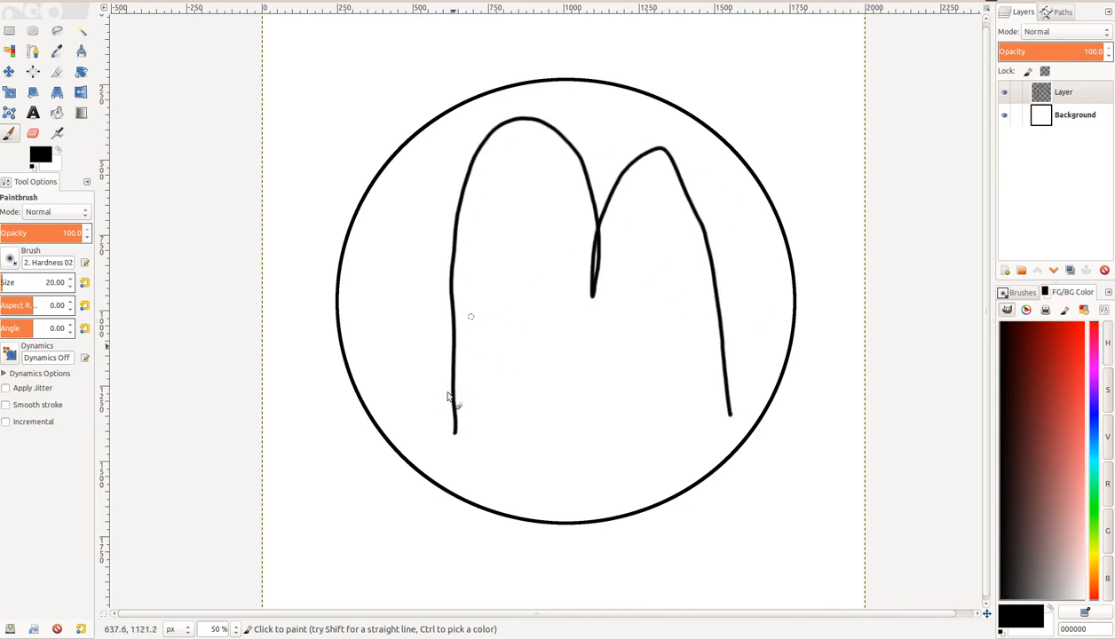
key("ctrl+z")
mouse_move(446, 223)
left_mouse_down()
mouse_move(569, 339)
mouse_move(626, 343)
mouse_move(633, 326)
mouse_move(644, 365)
mouse_move(607, 398)
mouse_move(563, 384)
mouse_move(493, 282)
left_mouse_up()
key("ctrl+z")
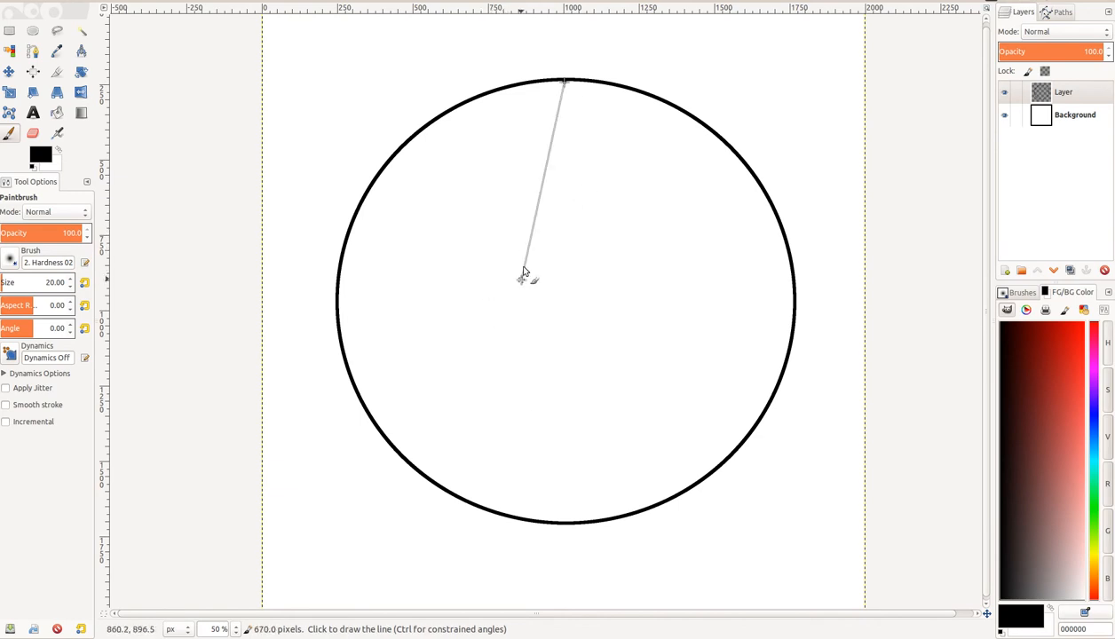
Step: Paint the lightning bolt's left edge as five connected straight zigzag lines from the circle's top to its bottom edge
left_click(491, 267)
left_click(567, 242)
left_click(515, 434)
left_click(575, 407)
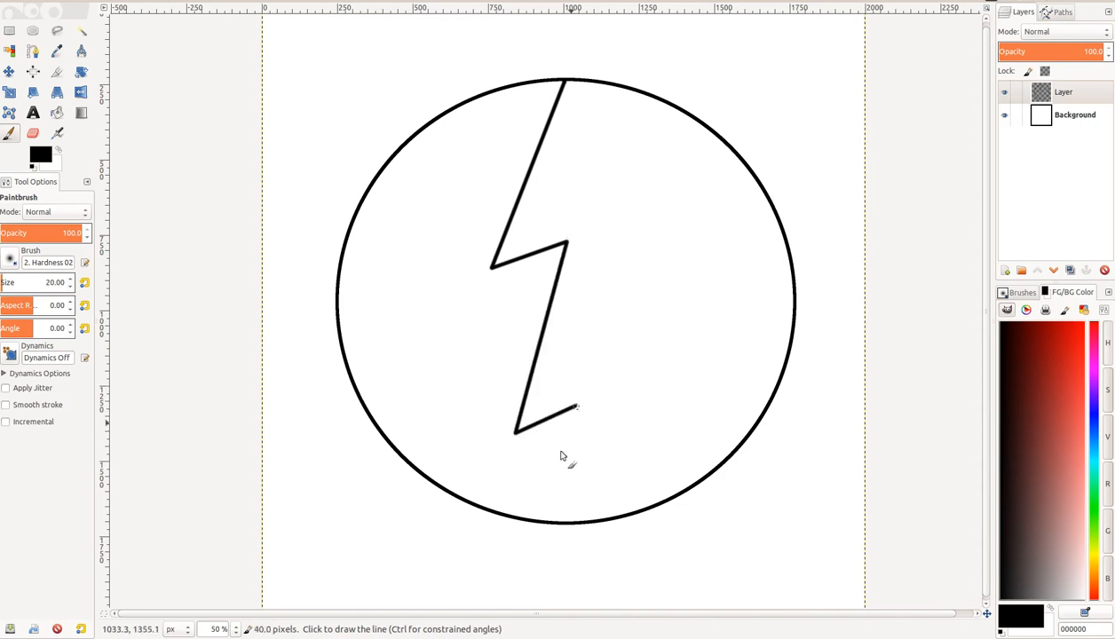
left_click(544, 523)
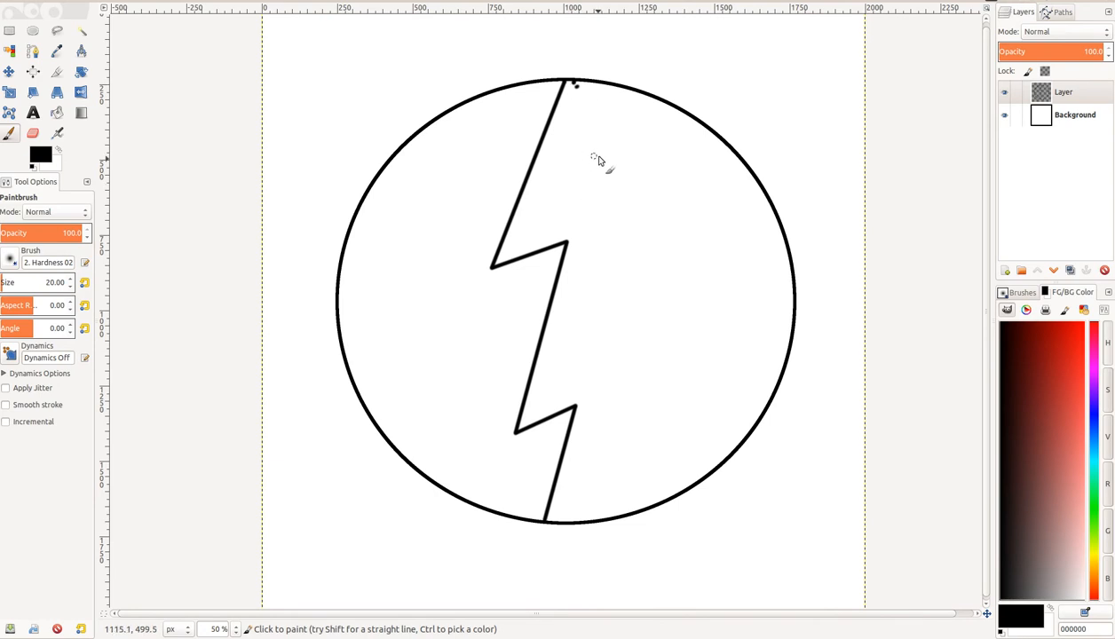
Step: Paint the lightning bolt's right edge as five connected straight zigzag lines from the circle's top to its bottom edge
left_click(577, 82)
left_click(561, 200, "shift")
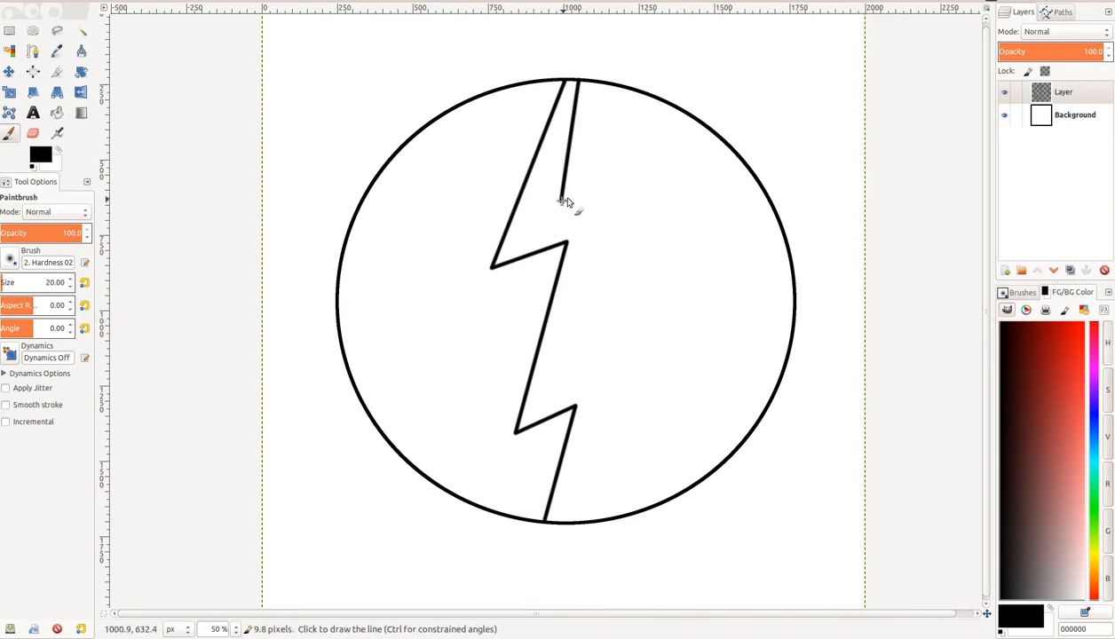
left_click(643, 171, "shift")
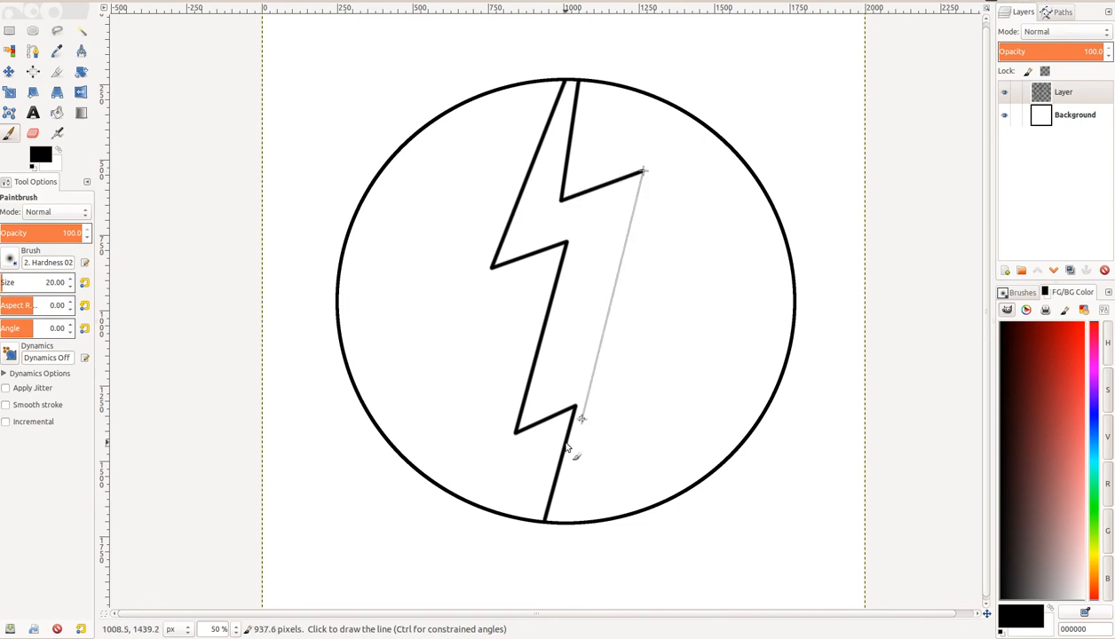
left_click(579, 359, "shift")
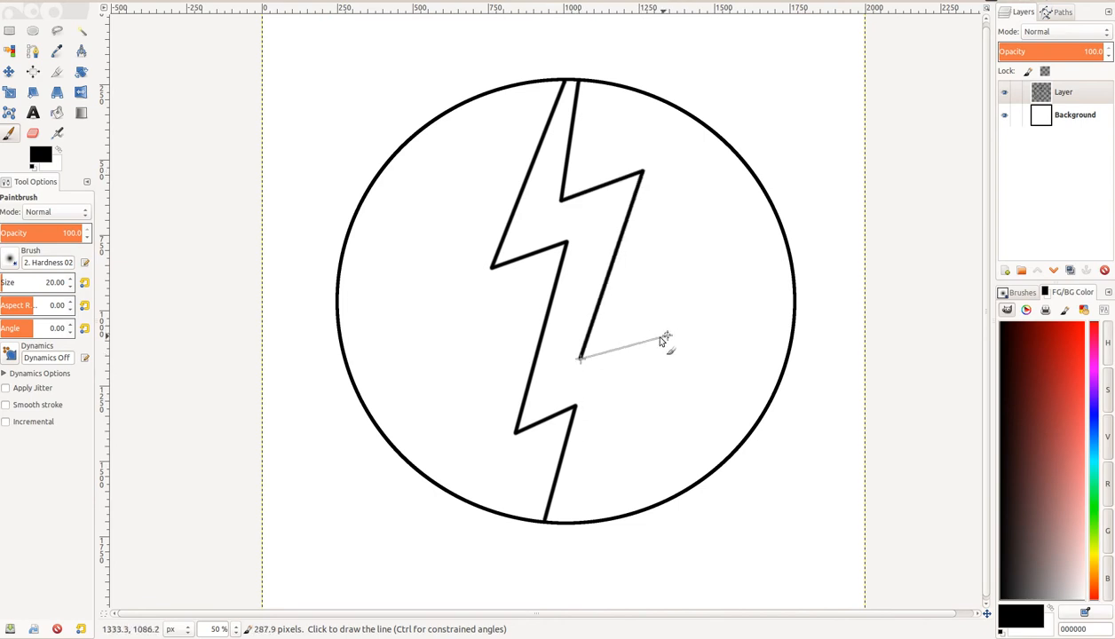
left_click(651, 330, "shift")
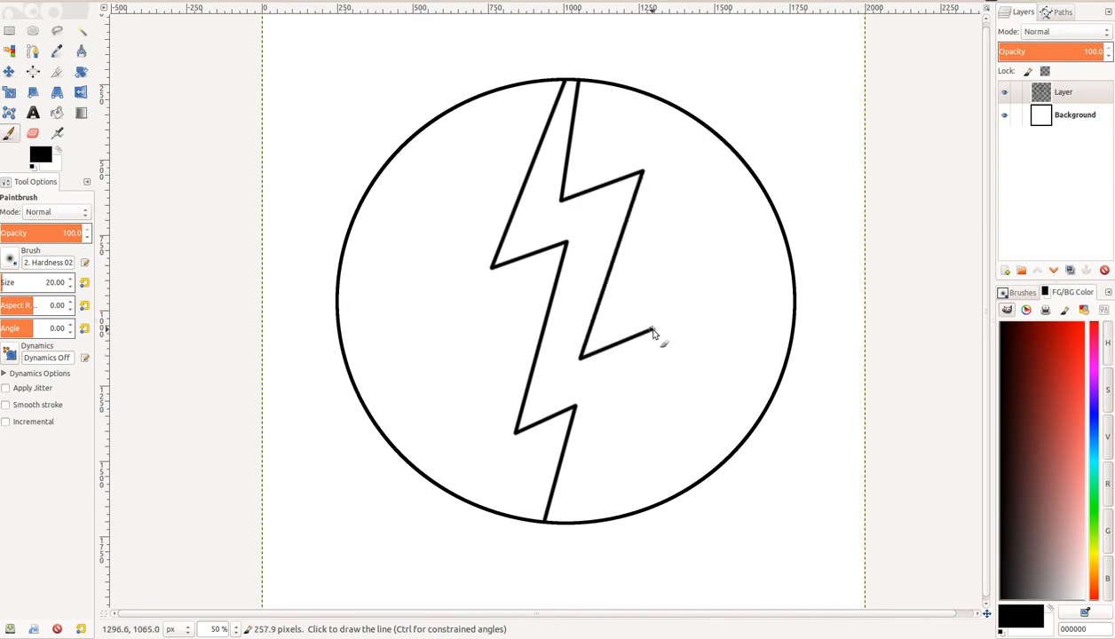
left_click(562, 521, "shift")
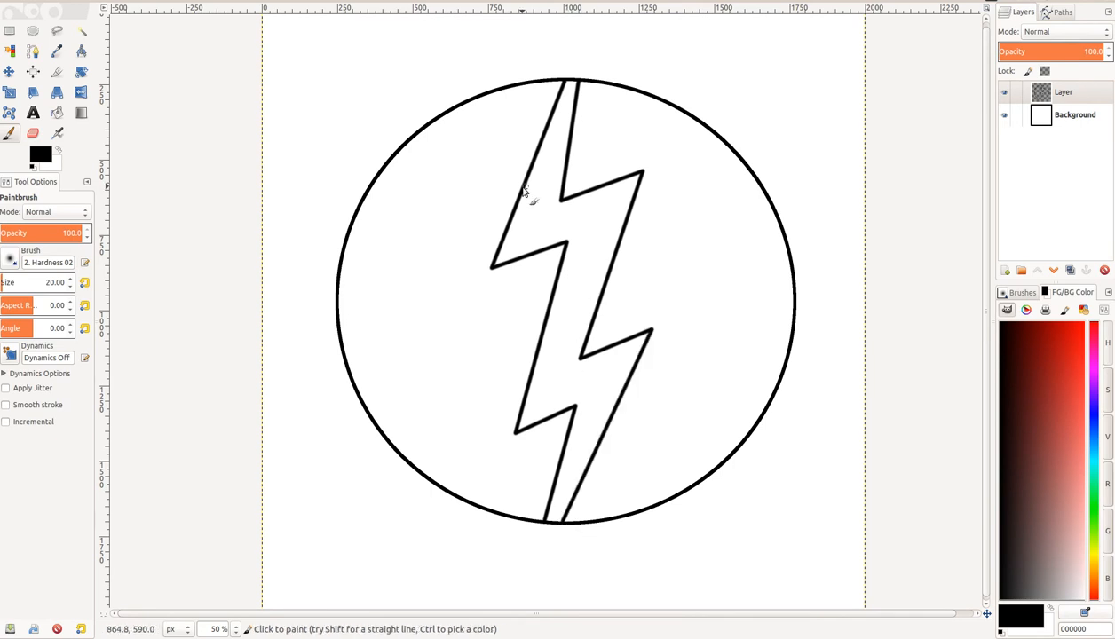
Step: Erase the circle outline between the bolt's two edges at both the upper and lower tips
scroll(522, 142, "up", 2)
key("shift+e")
left_click(577, 155)
scroll(547, 534, "down", 7)
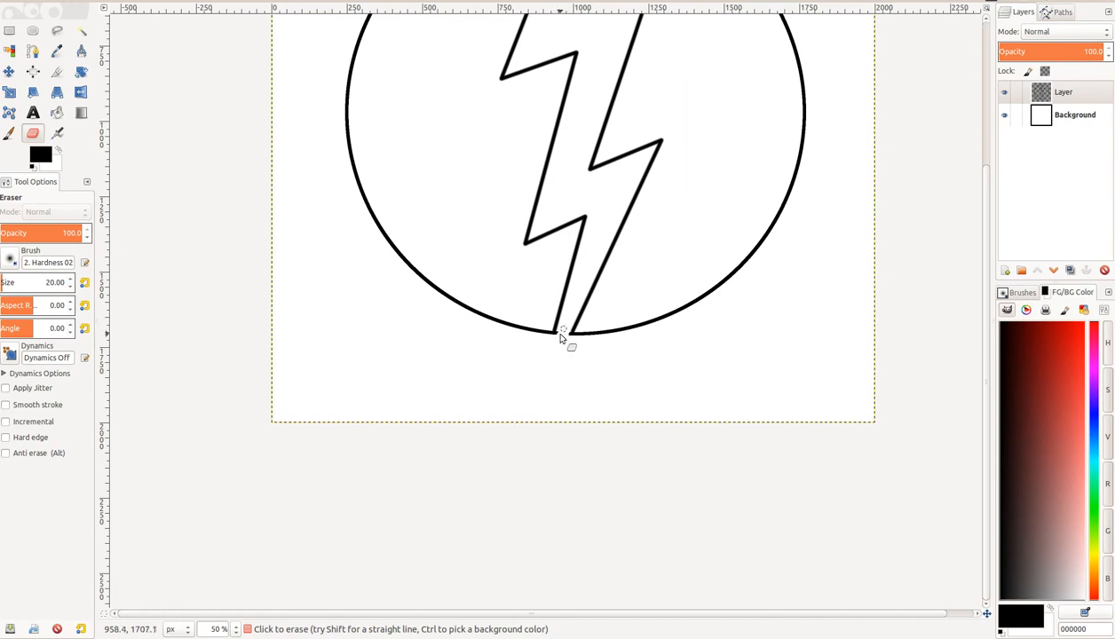
scroll(574, 249, "up", 7)
scroll(568, 275, "down", 1)
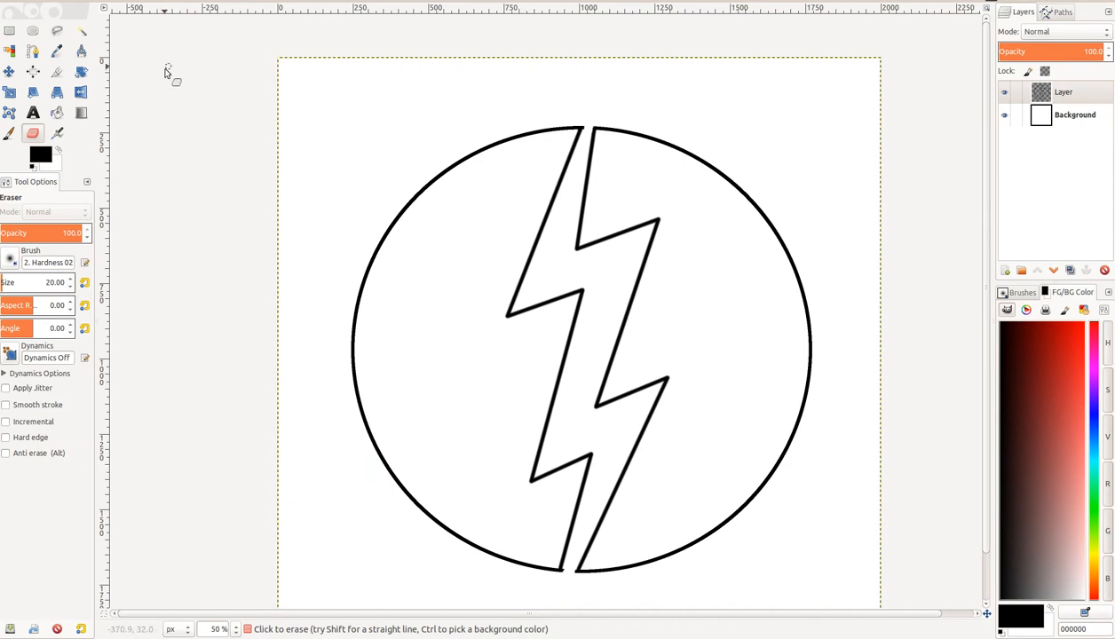
Step: Bucket-fill the circle areas on both sides of the bolt with black, using Fill similar colors and covering the light seams along the outlines
left_click(58, 113)
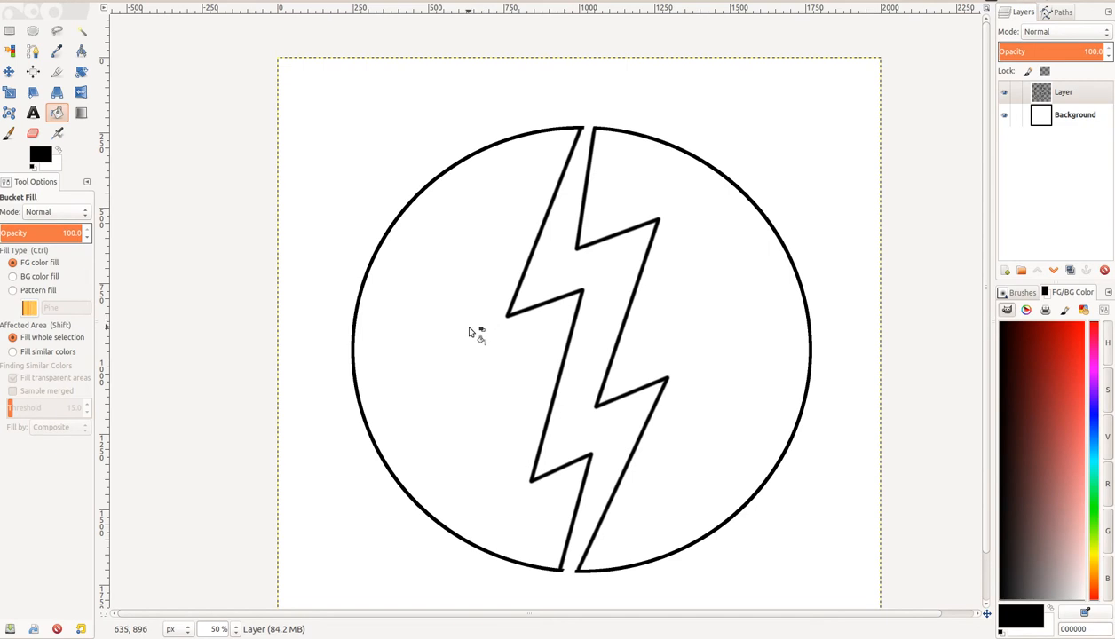
left_click(31, 353)
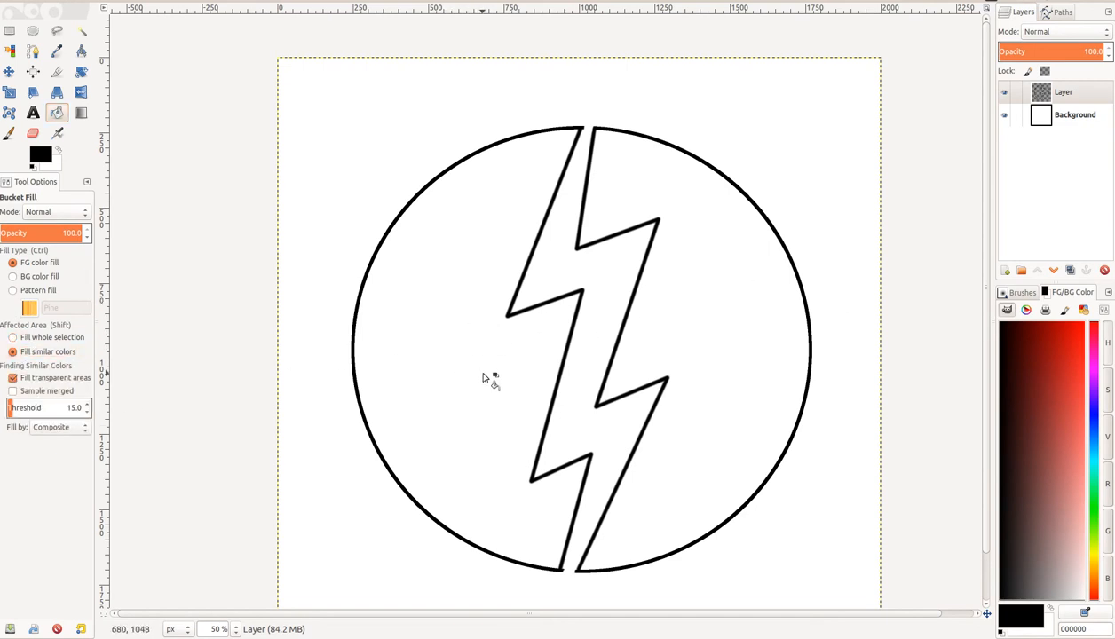
left_click(508, 362)
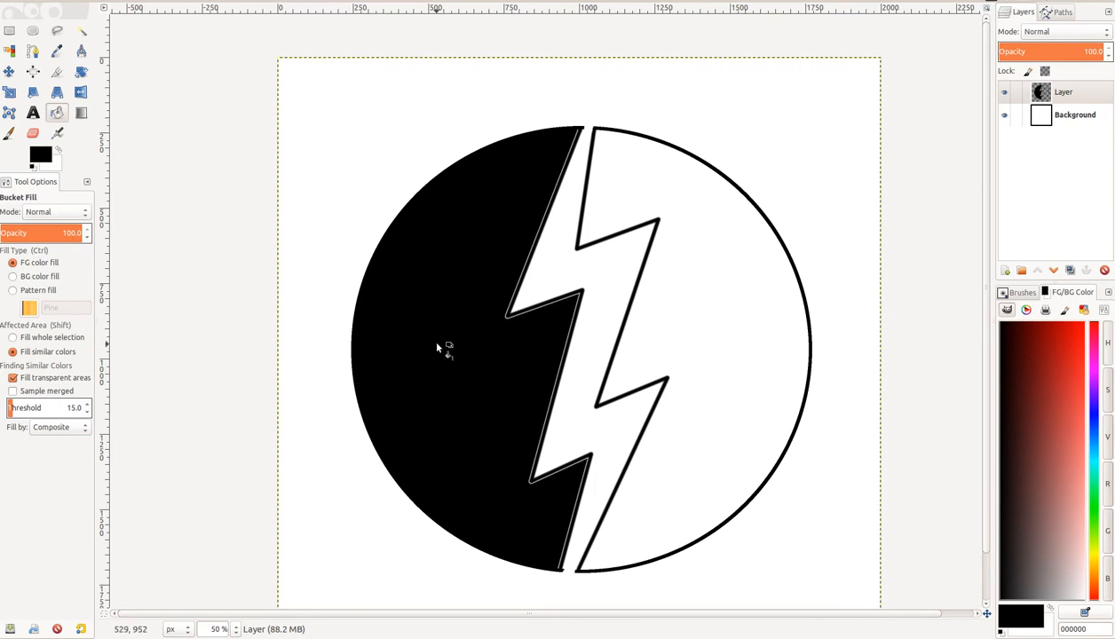
left_click(537, 323)
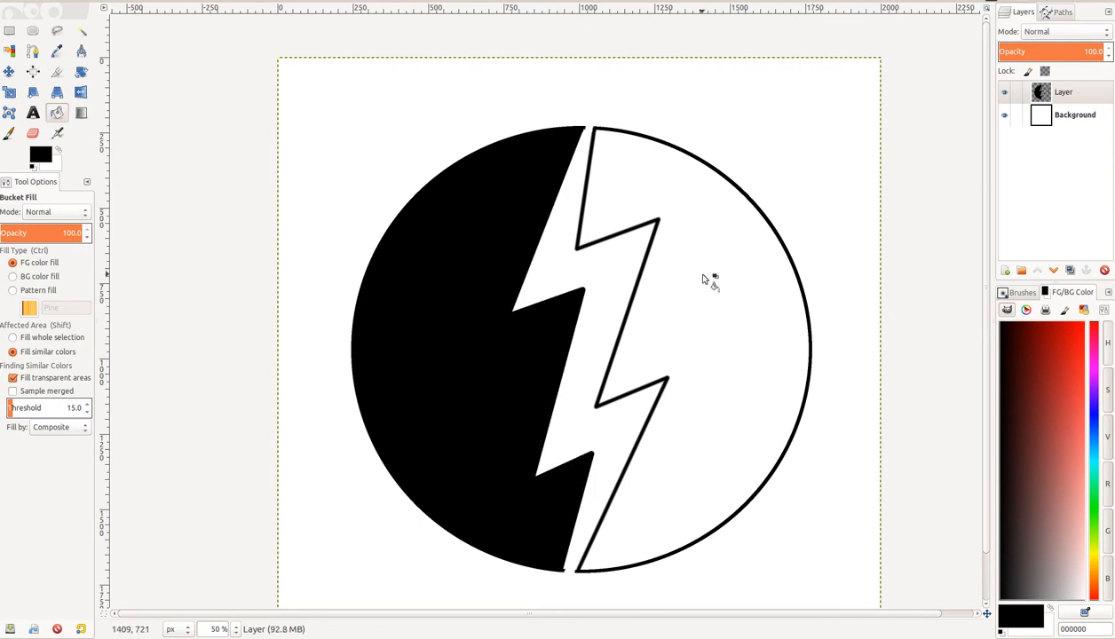
left_click(707, 313)
left_click(680, 315)
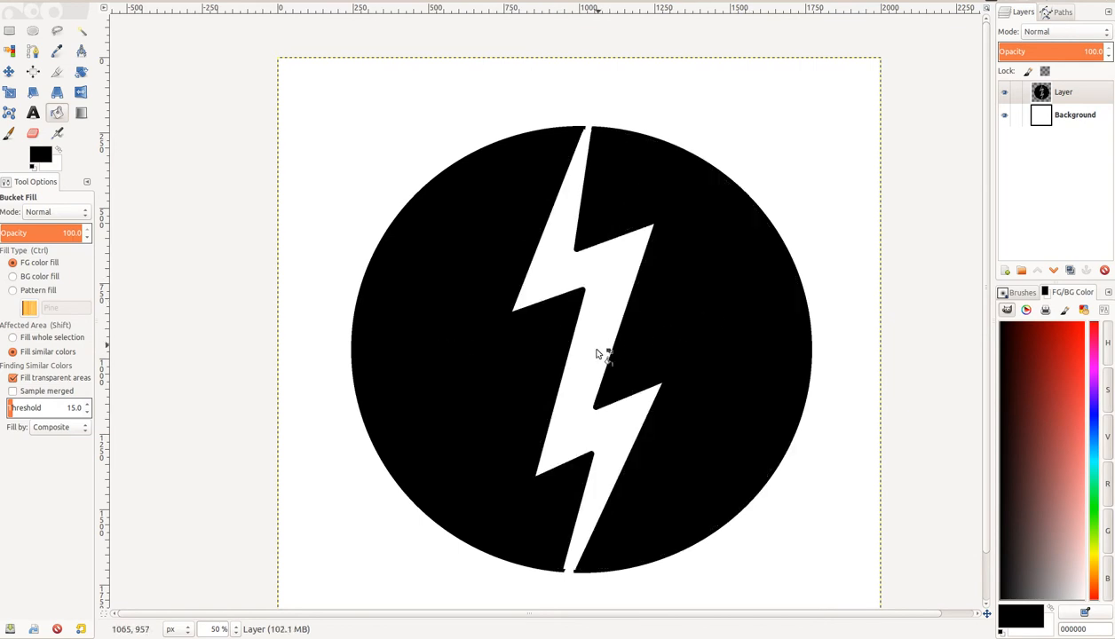
Step: Erase the leftover black bits at the bolt's lower and upper openings to clean up the circle's edge
scroll(677, 207, "up", 2)
key("shift+e")
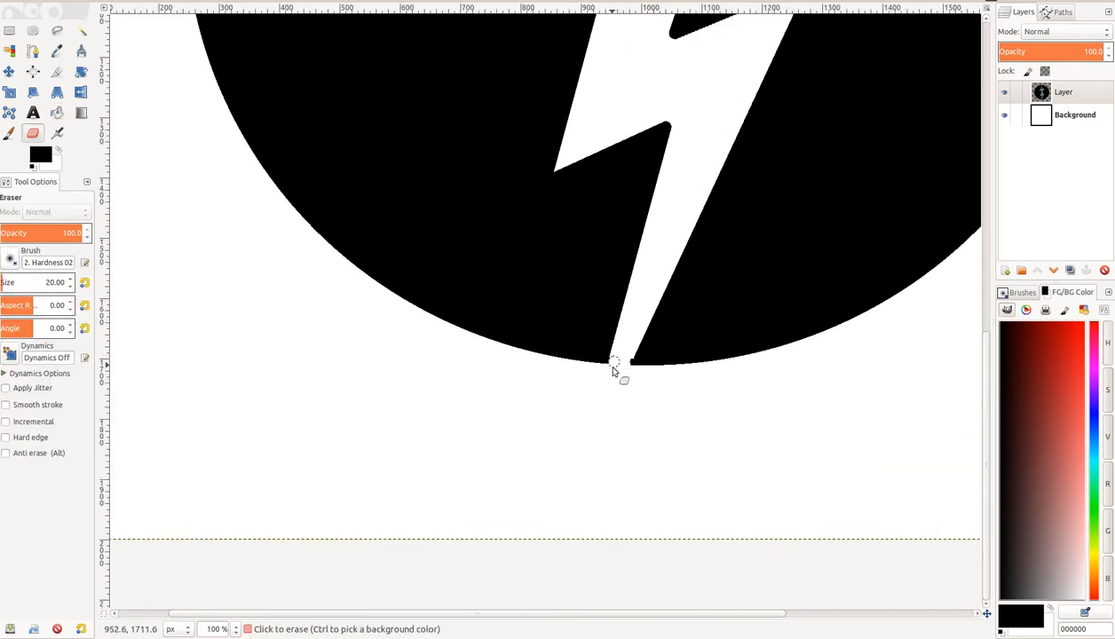
left_click(619, 361)
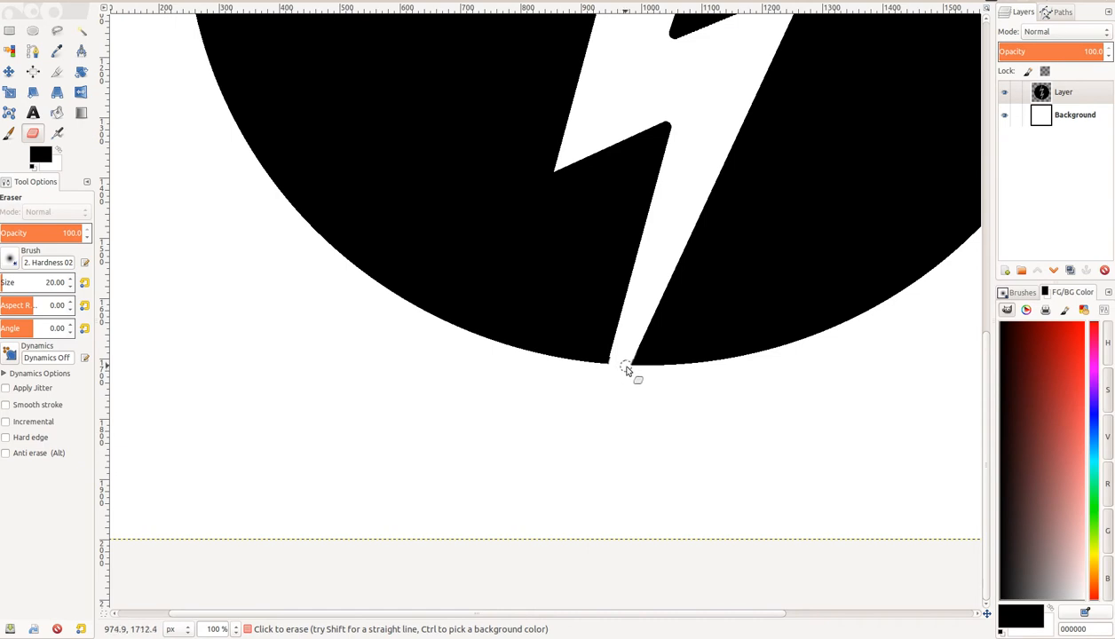
scroll(587, 183, "up", 5)
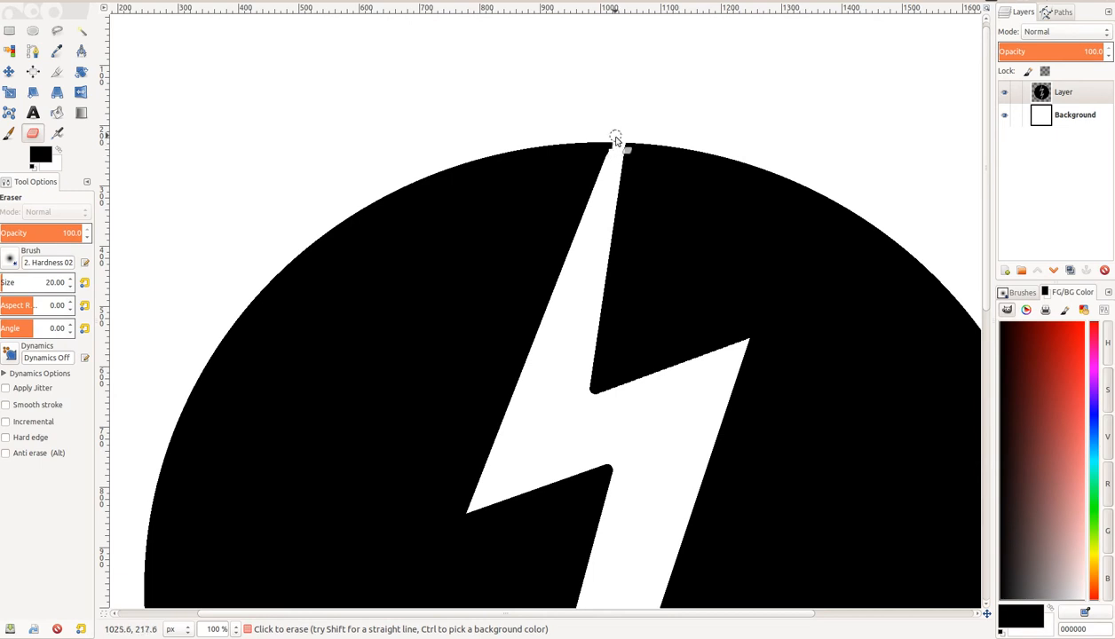
scroll(610, 306, "down", 2)
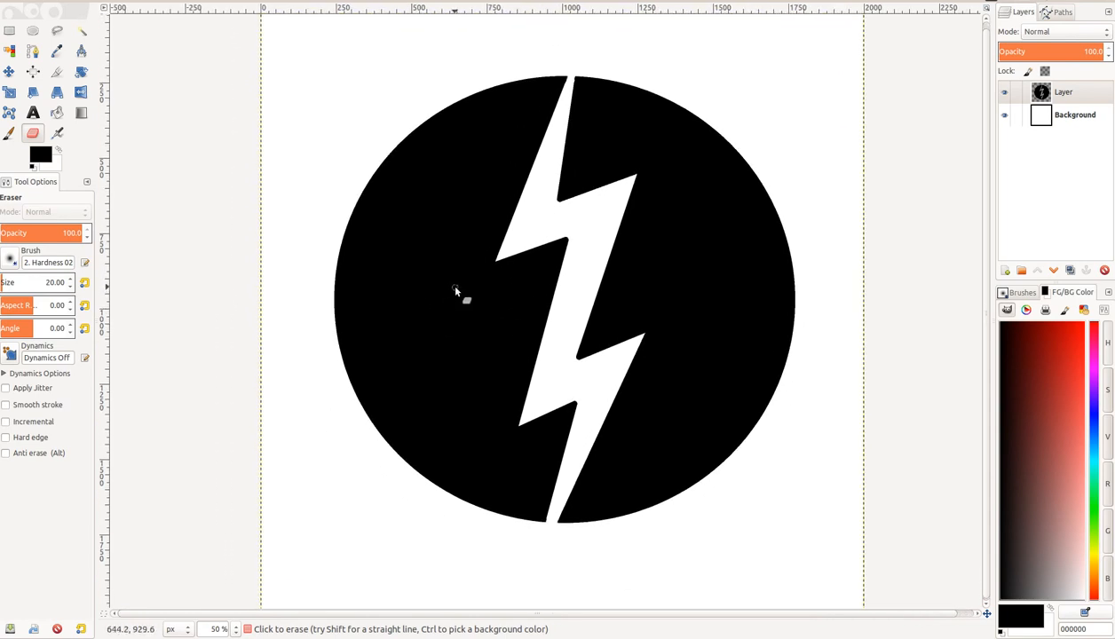
scroll(455, 293, "up", 1)
scroll(455, 293, "down", 1)
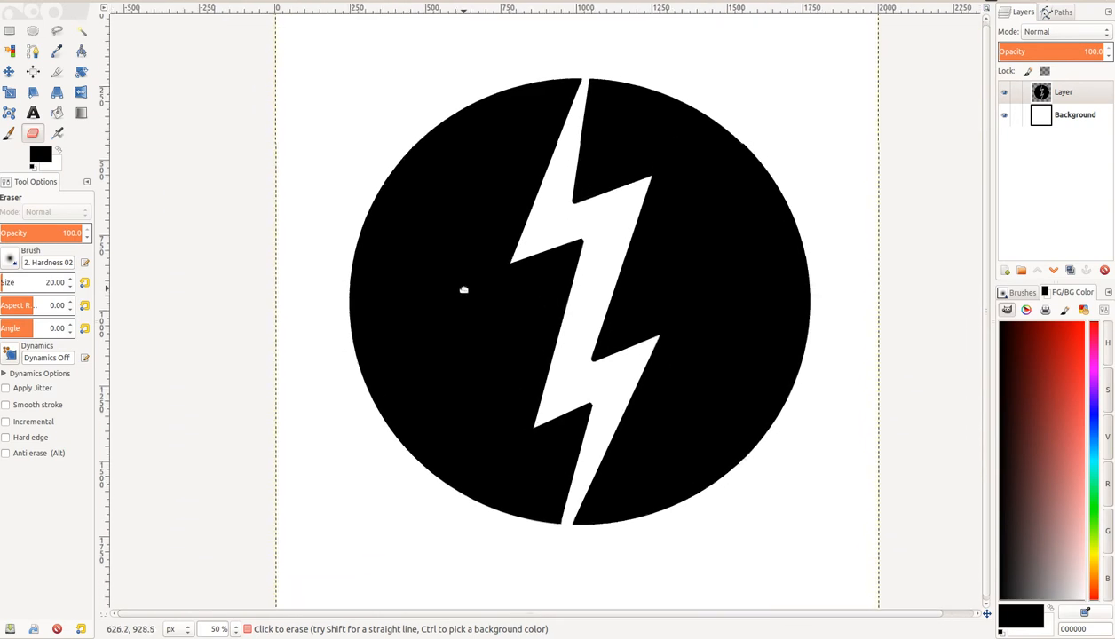
scroll(475, 289, "up", 1)
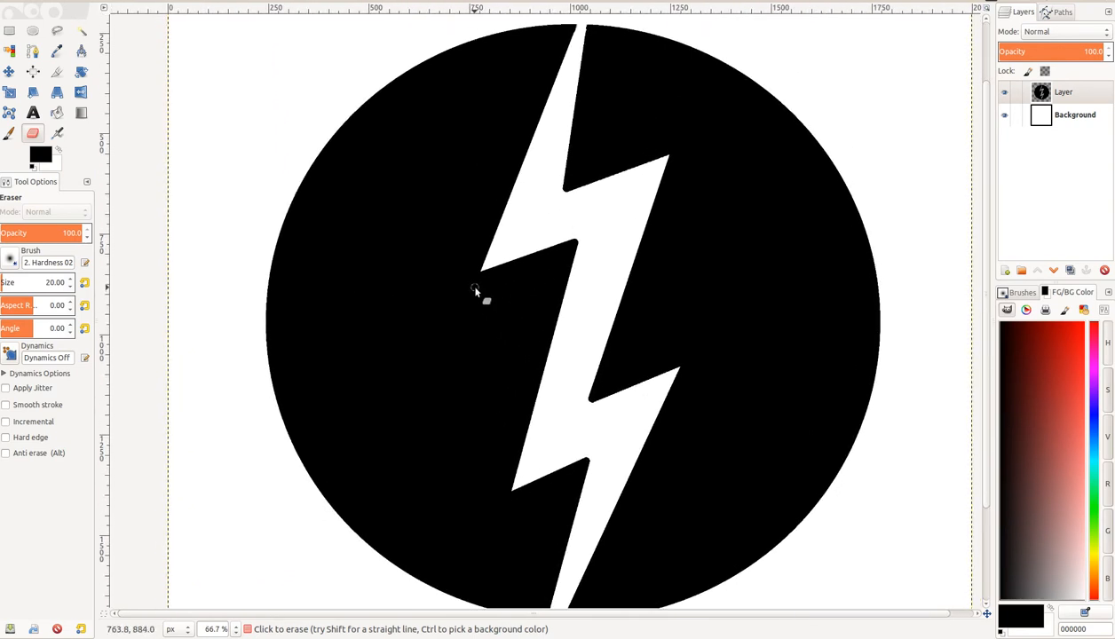
scroll(463, 282, "down", 1)
scroll(487, 284, "up", 1)
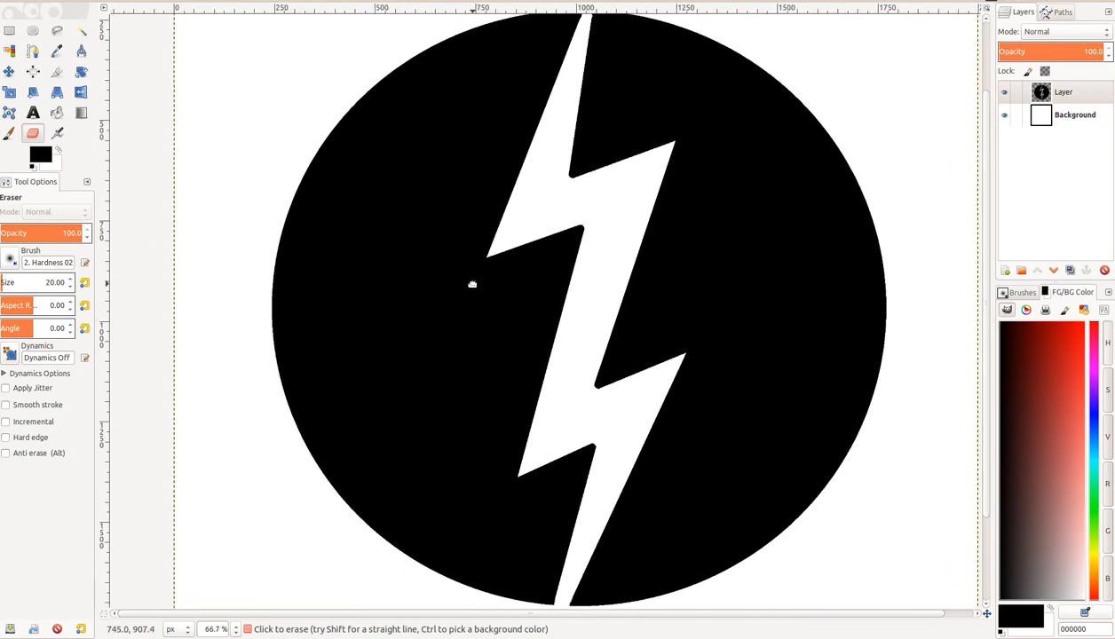
scroll(486, 284, "down", 1)
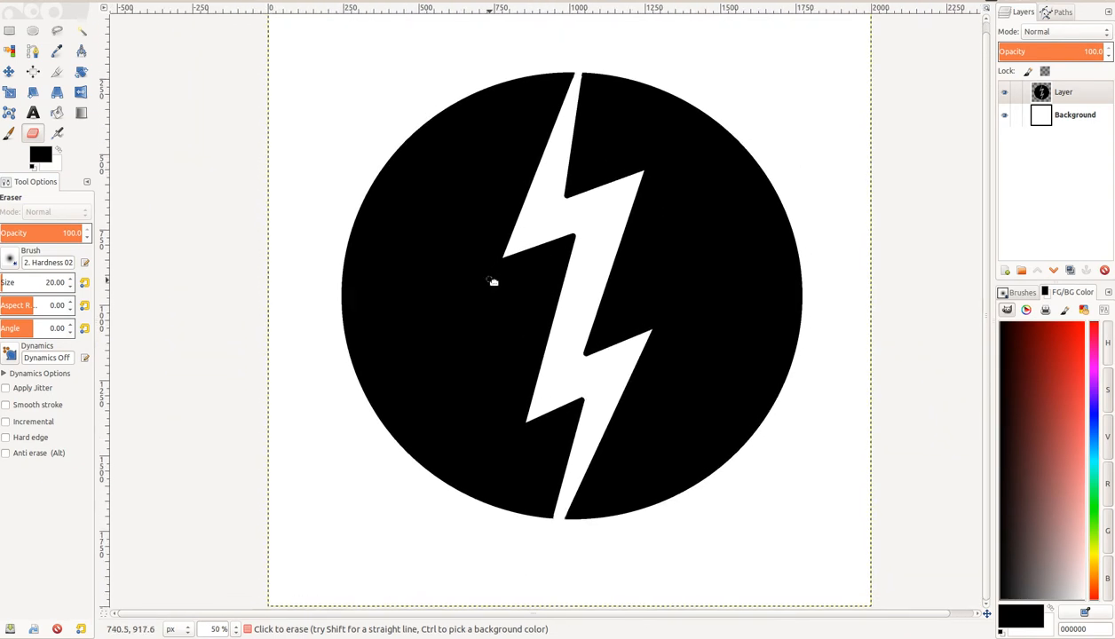
scroll(487, 284, "up", 1)
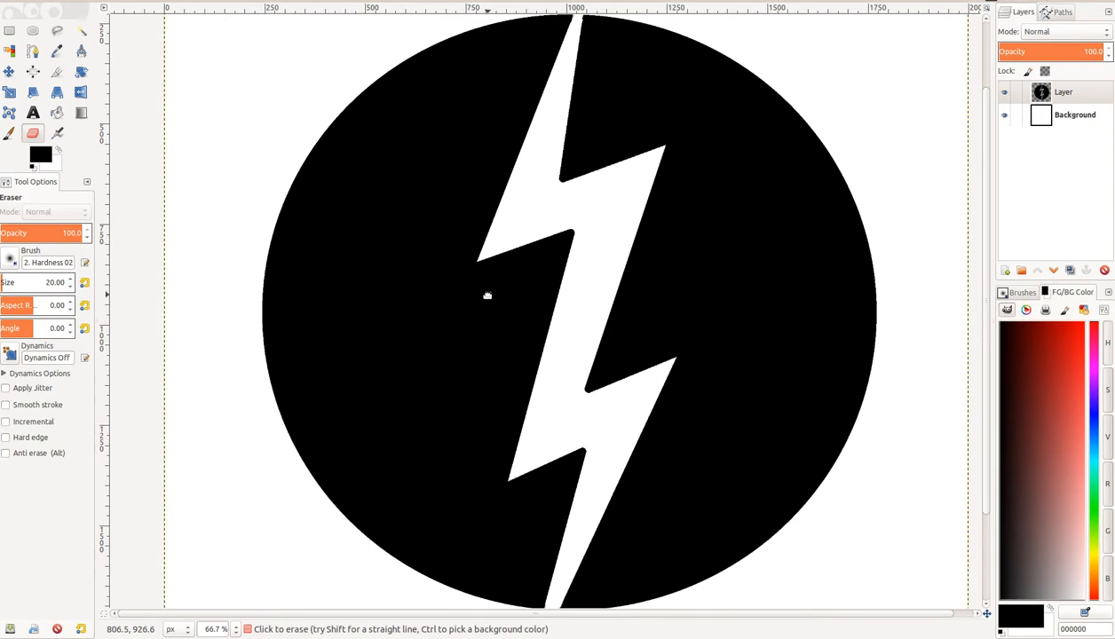
scroll(484, 286, "down", 1)
scroll(480, 285, "up", 1)
mouse_move(480, 284)
left_mouse_down()
mouse_move(488, 293)
mouse_move(455, 305)
left_mouse_up()
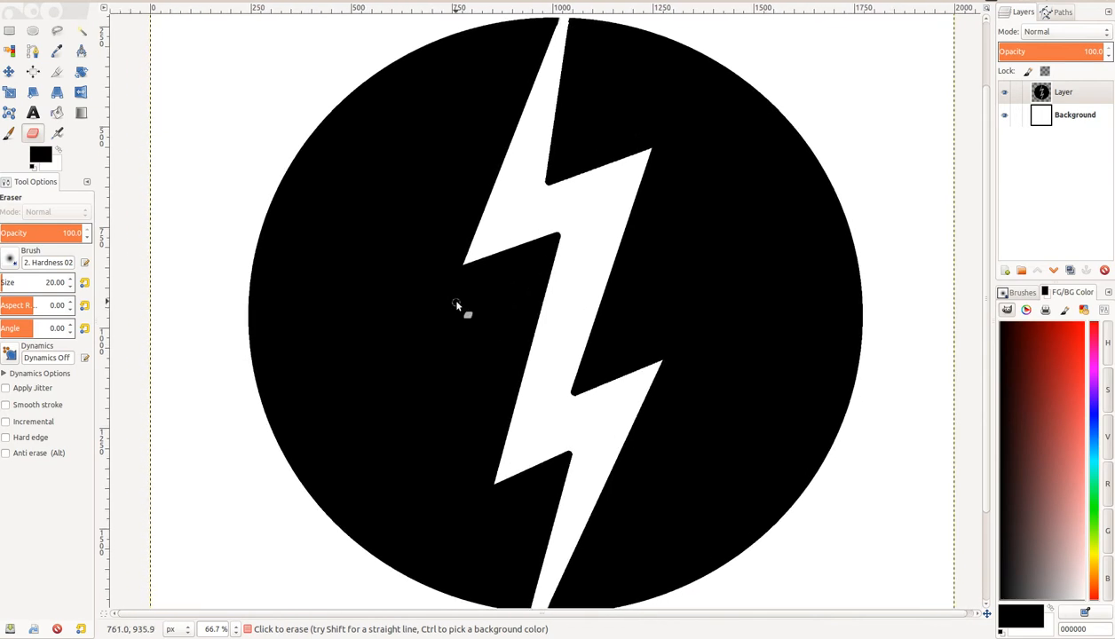
key("minus")
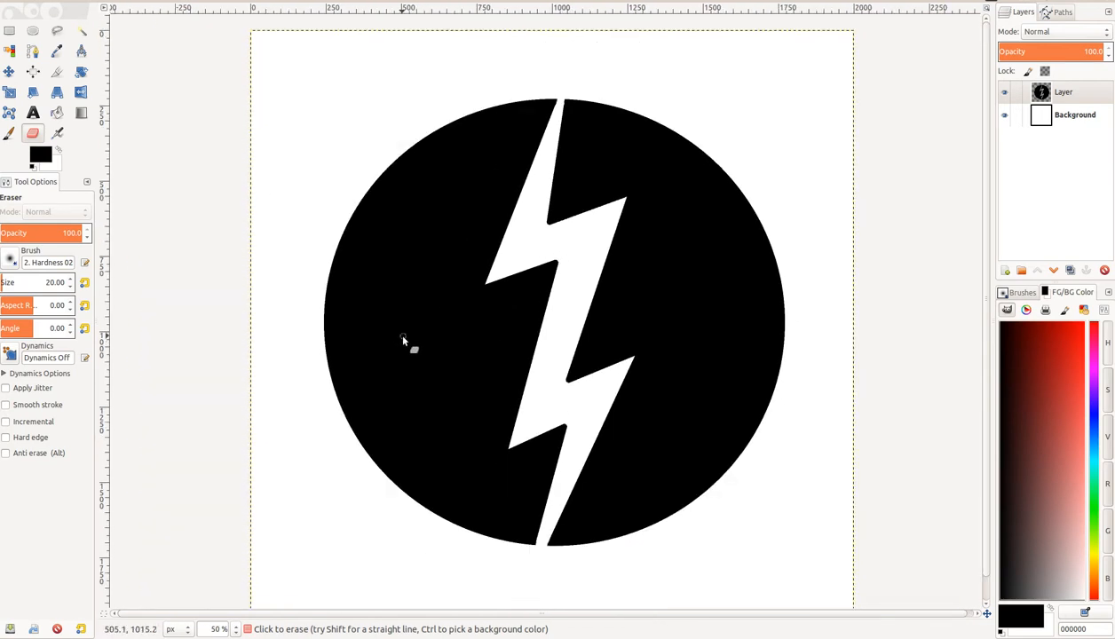
key("plus")
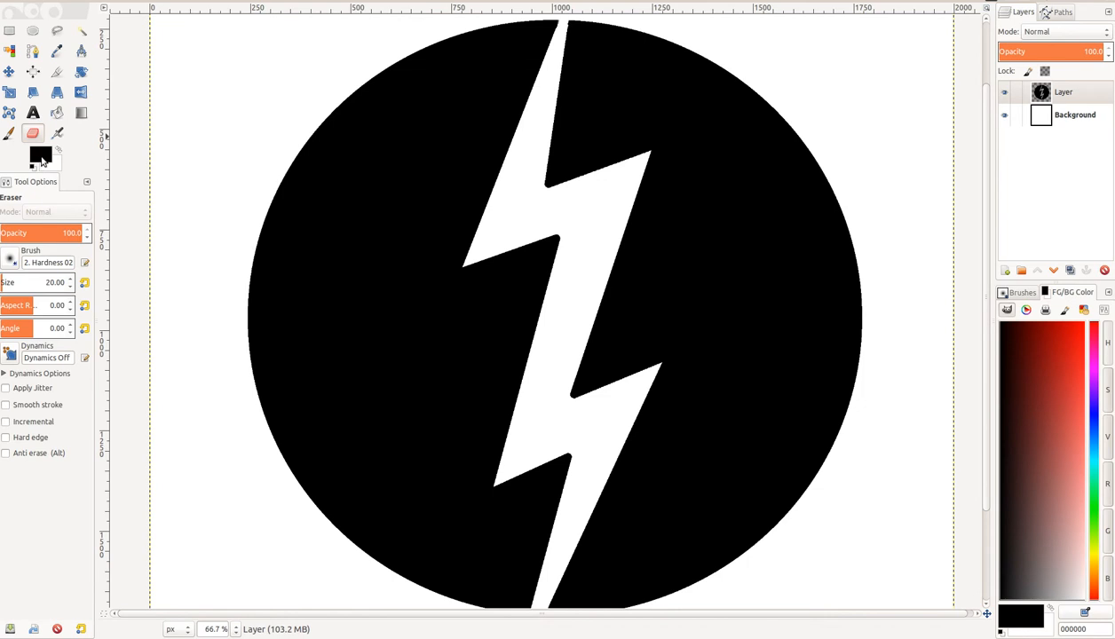
left_click(40, 160)
left_click_drag(109, 154, 106, 144)
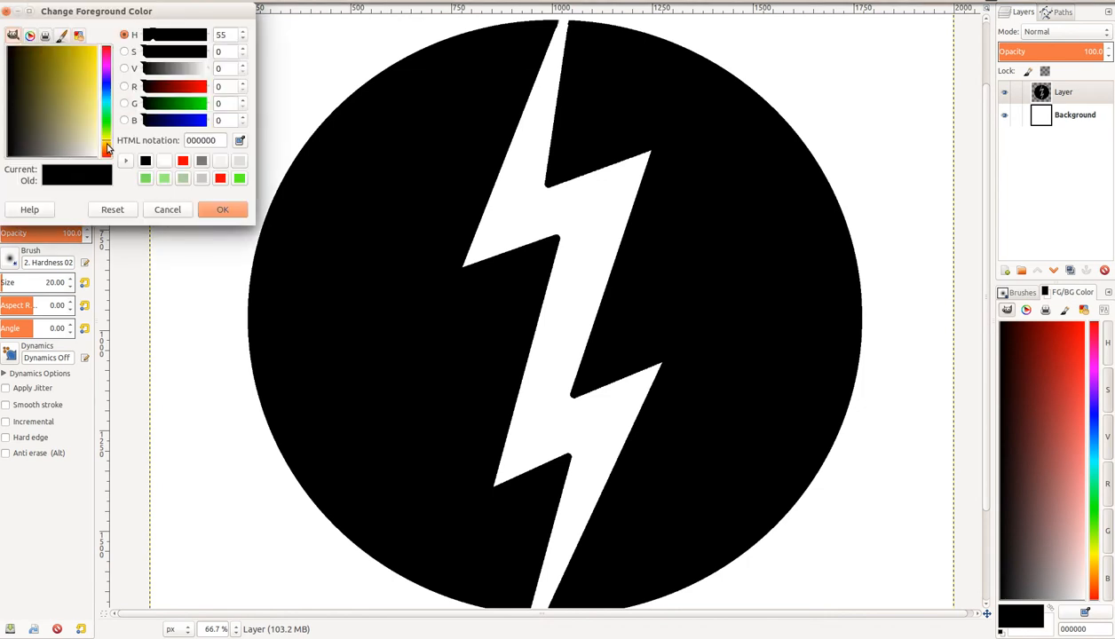
left_click(90, 96)
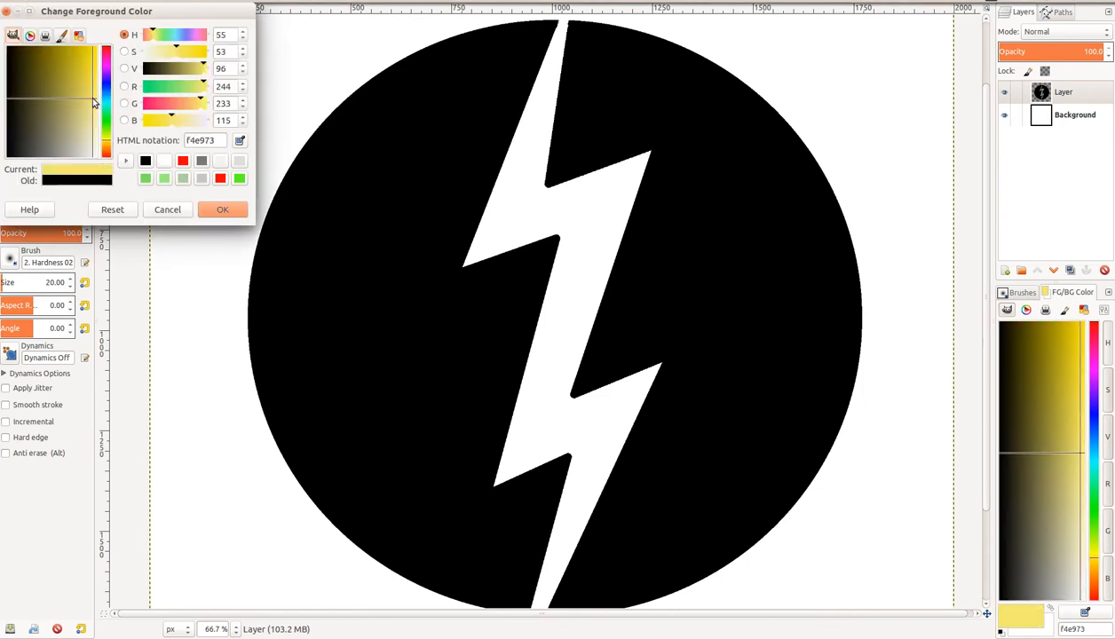
left_click(169, 211)
scroll(544, 348, "down", 2)
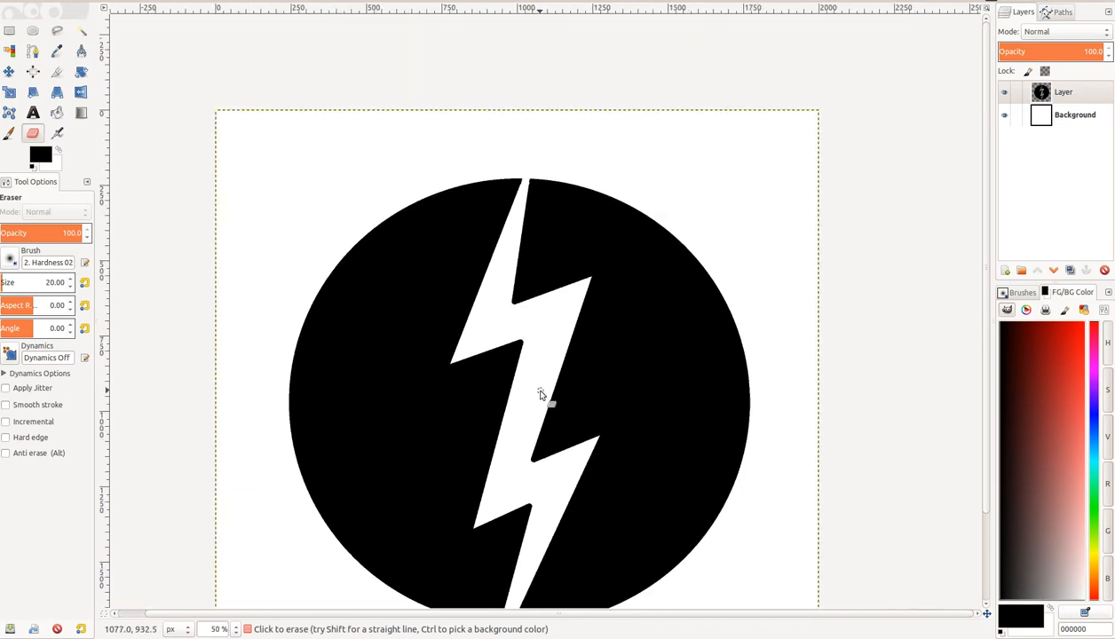
scroll(542, 391, "up", 1)
scroll(532, 276, "up", 1)
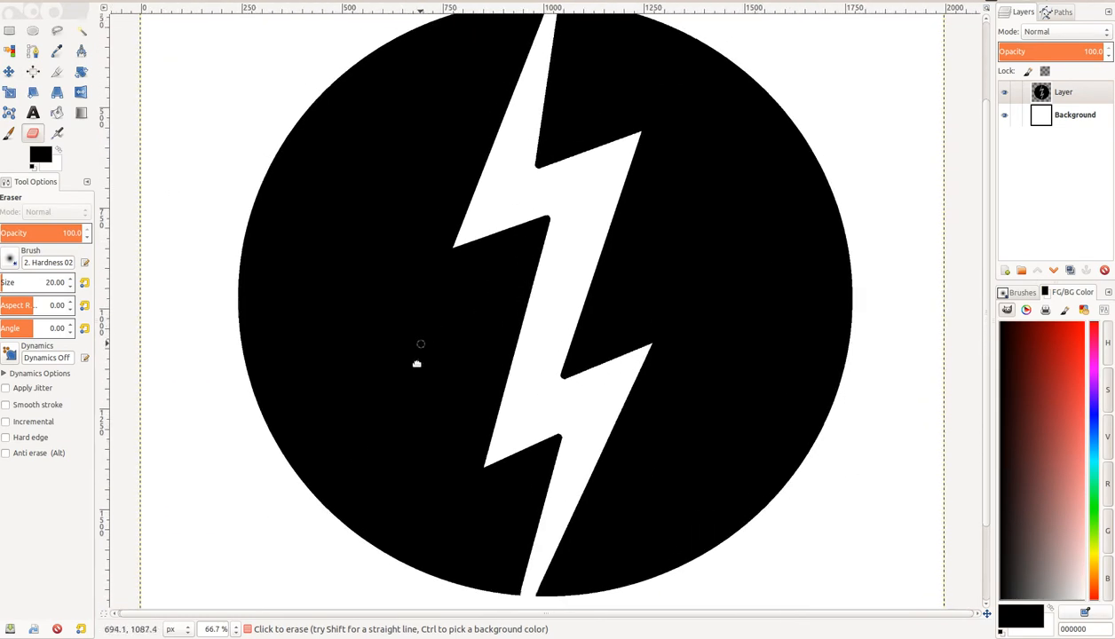
scroll(443, 335, "up", 1)
scroll(451, 323, "down", 1)
scroll(446, 323, "down", 2)
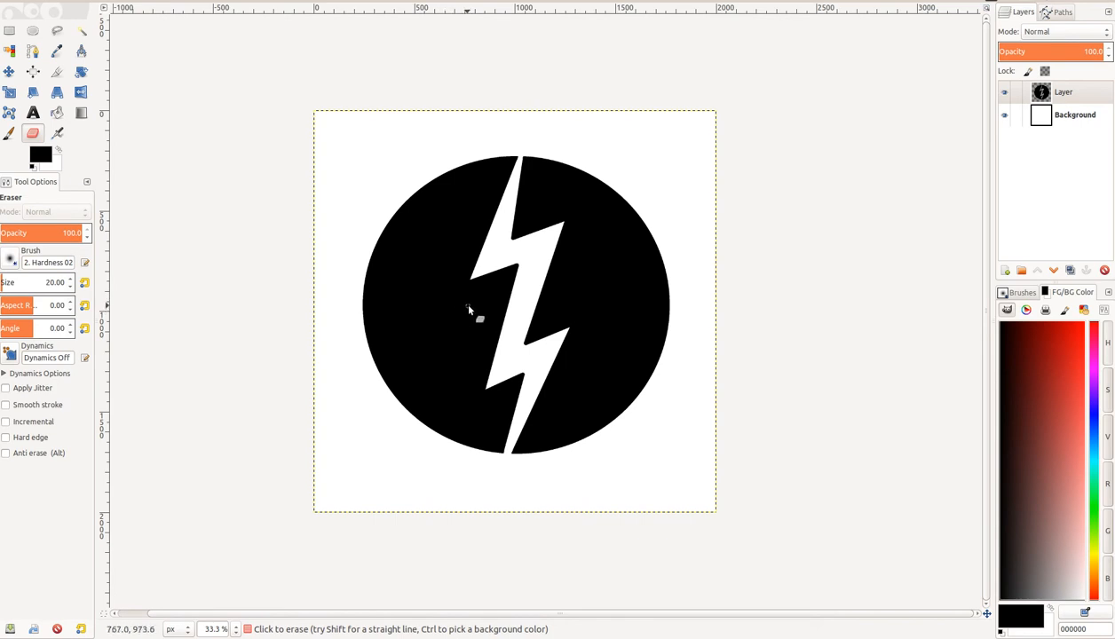
scroll(476, 300, "up", 1)
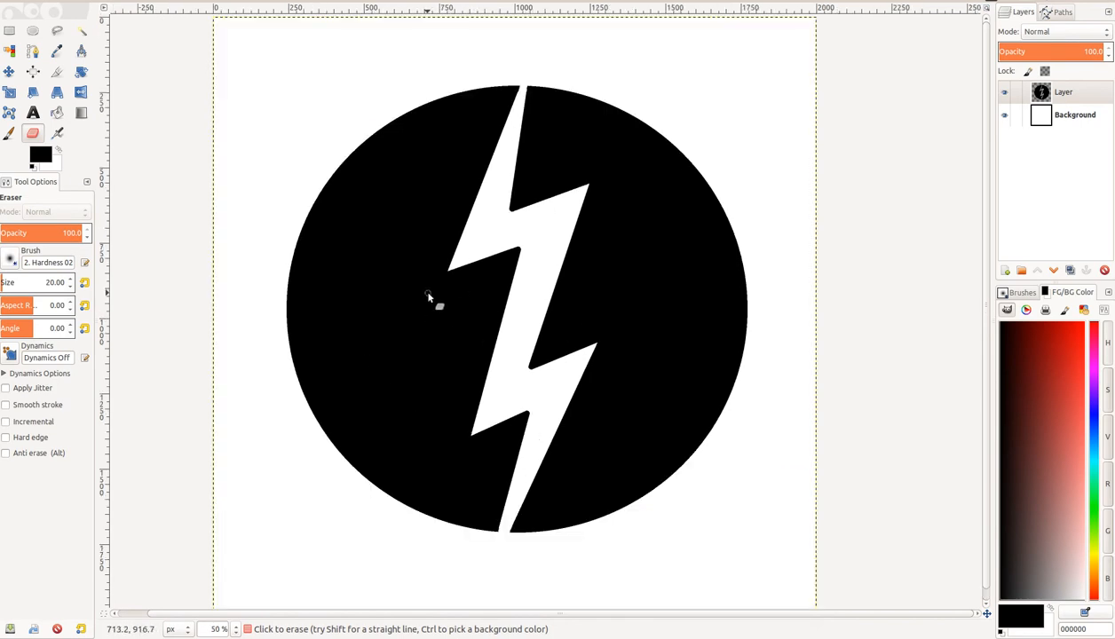
scroll(397, 283, "left", 2)
scroll(405, 275, "down", 1)
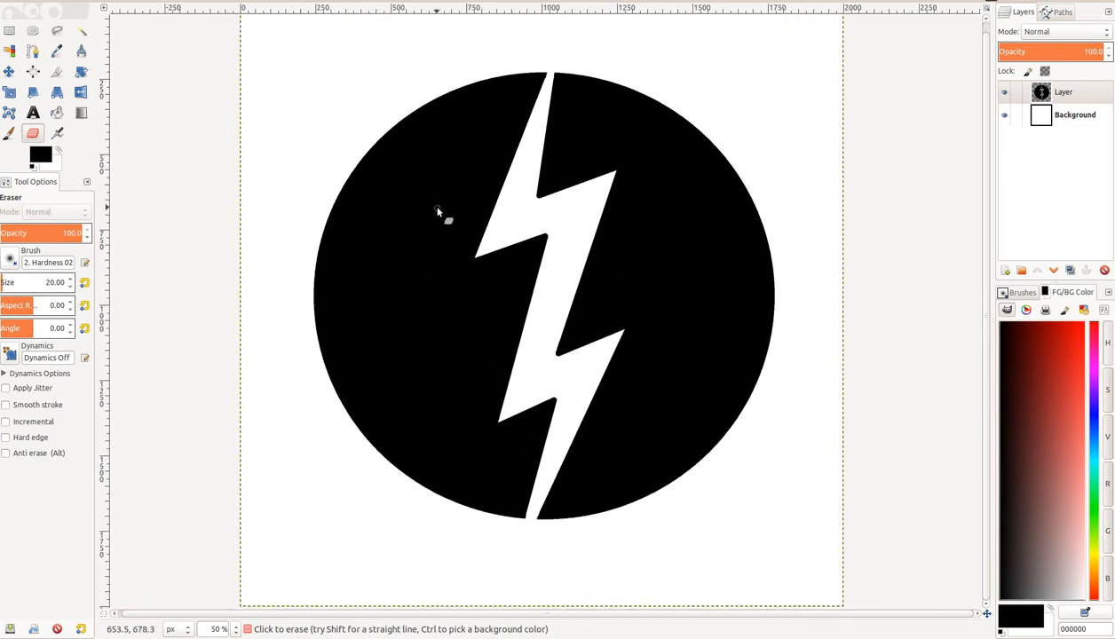
Step: Set the Text tool's font to Monospace
left_click(38, 117)
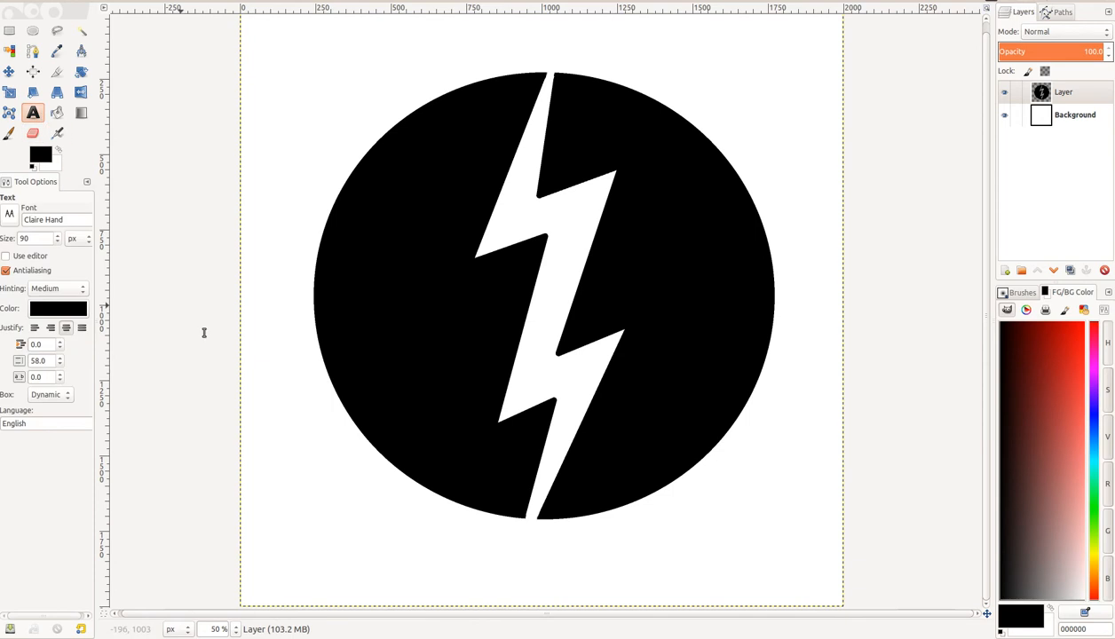
left_click(10, 220)
scroll(104, 332, "down", 15)
scroll(106, 337, "down", 6)
scroll(104, 340, "down", 5)
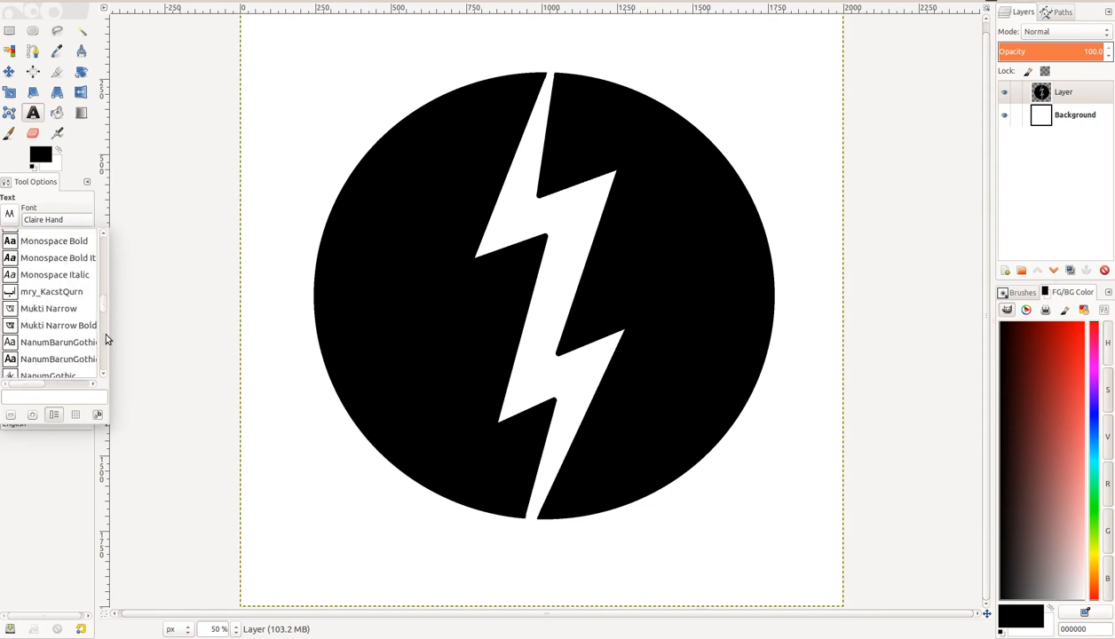
scroll(106, 341, "down", 6)
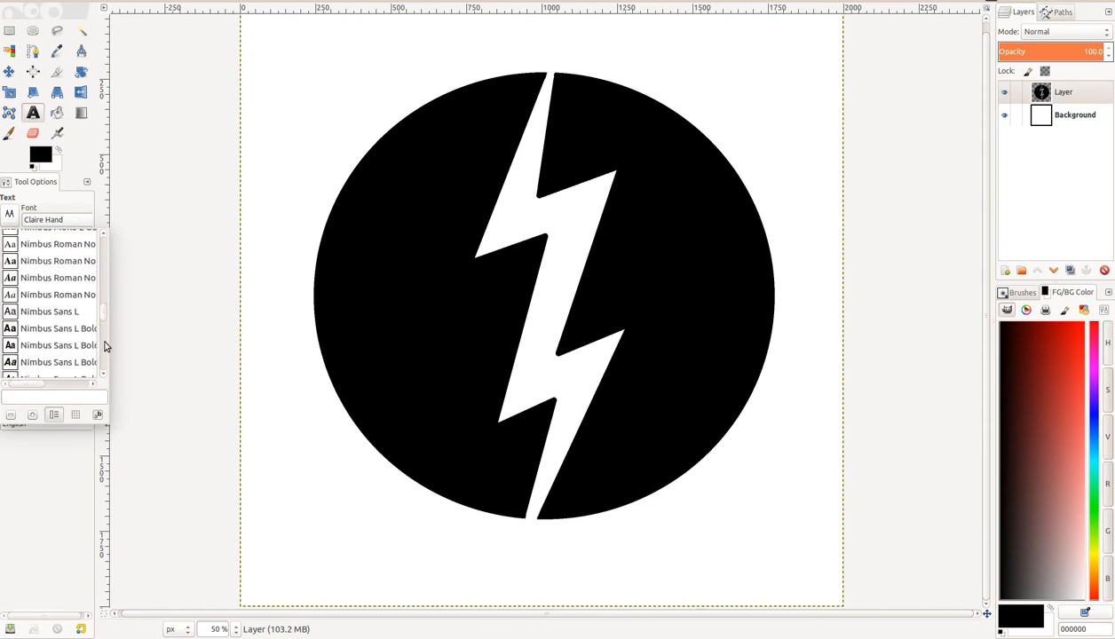
scroll(104, 347, "down", 10)
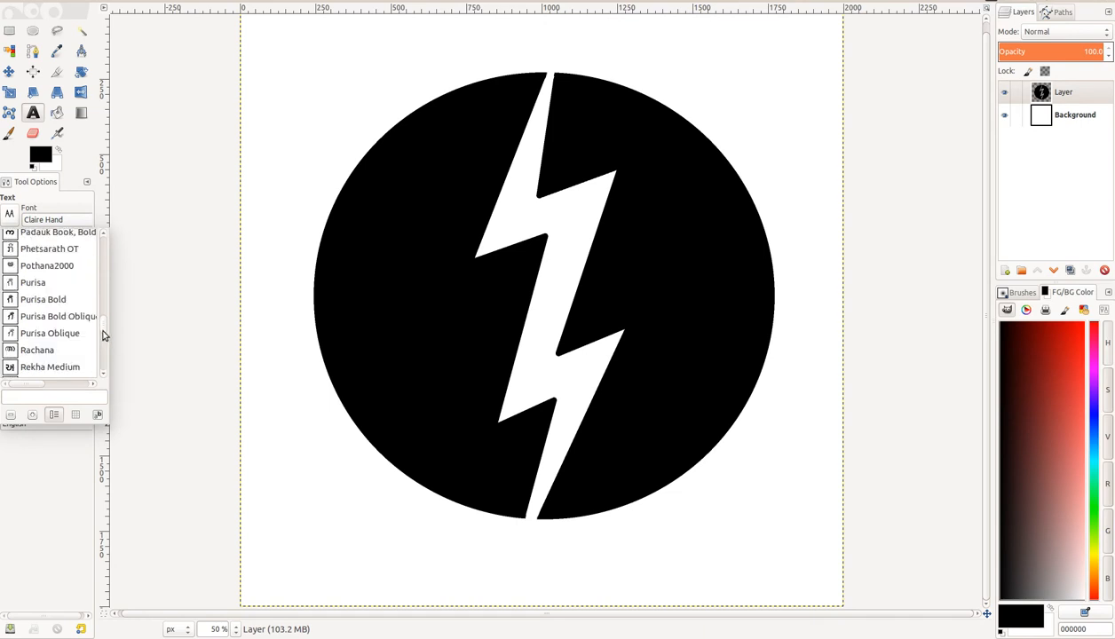
scroll(104, 355, "down", 12)
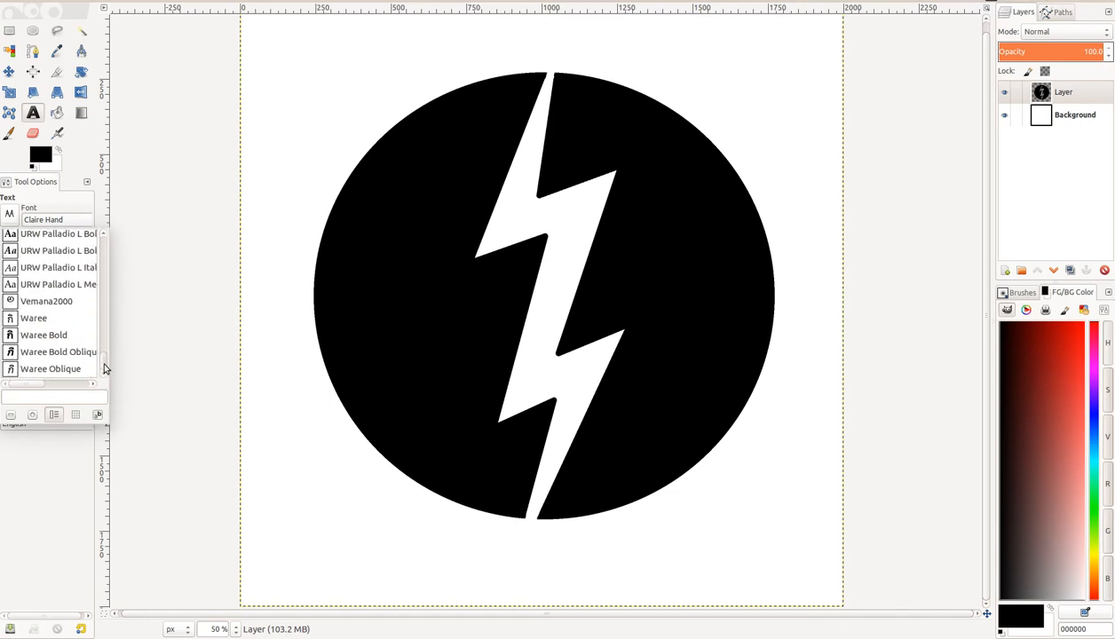
scroll(104, 366, "up", 15)
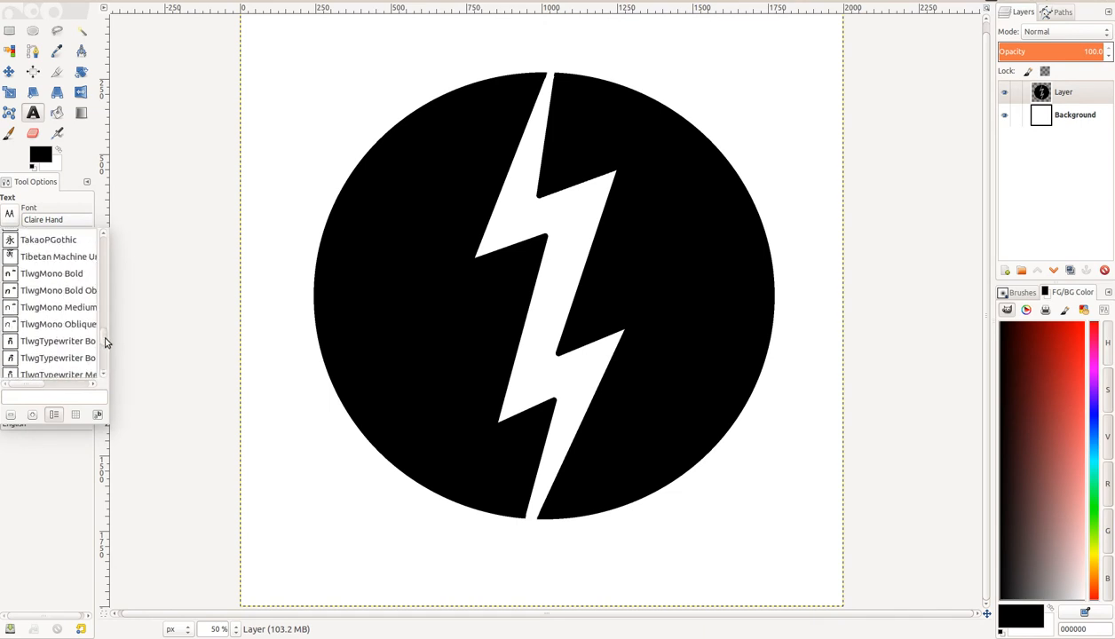
scroll(104, 337, "down", 1)
scroll(103, 337, "up", 3)
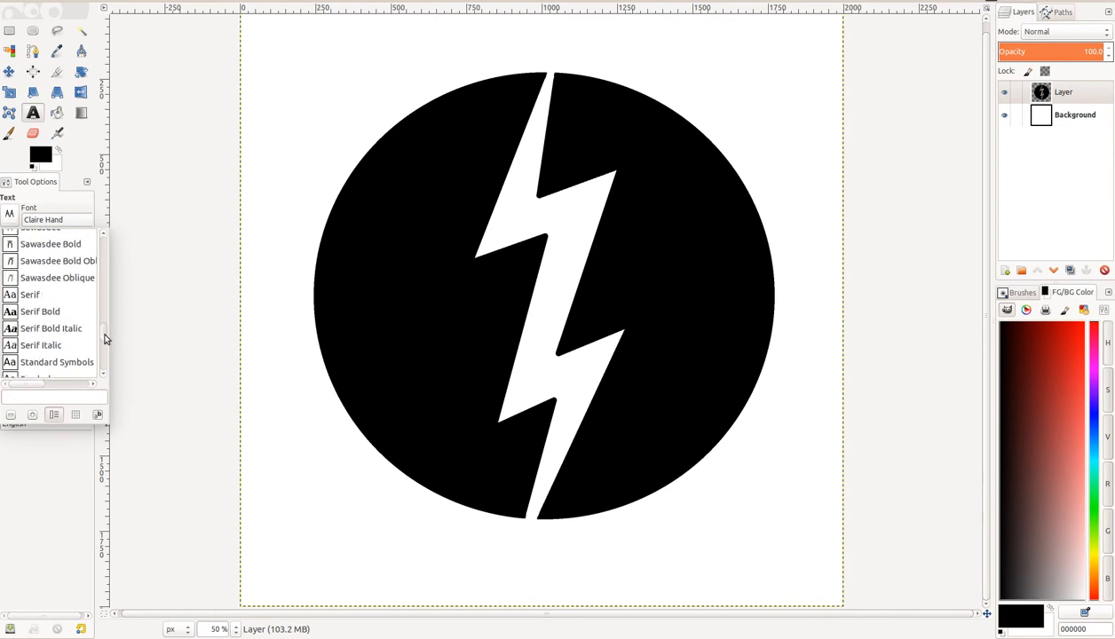
scroll(104, 335, "up", 2)
scroll(104, 336, "down", 1)
scroll(104, 335, "up", 1)
scroll(104, 332, "up", 10)
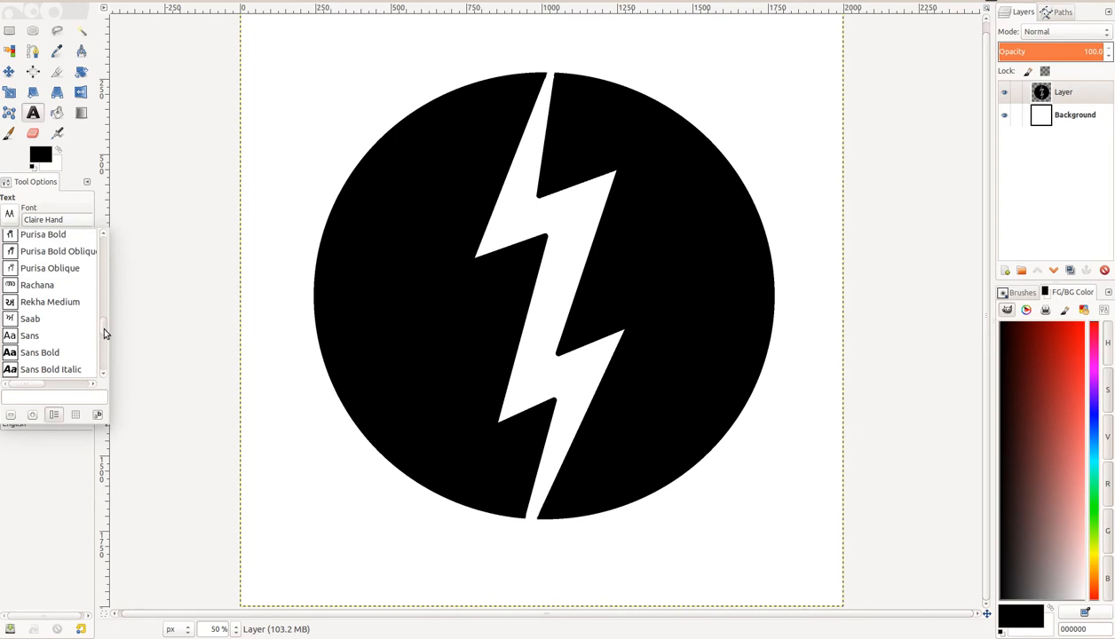
scroll(103, 319, "up", 15)
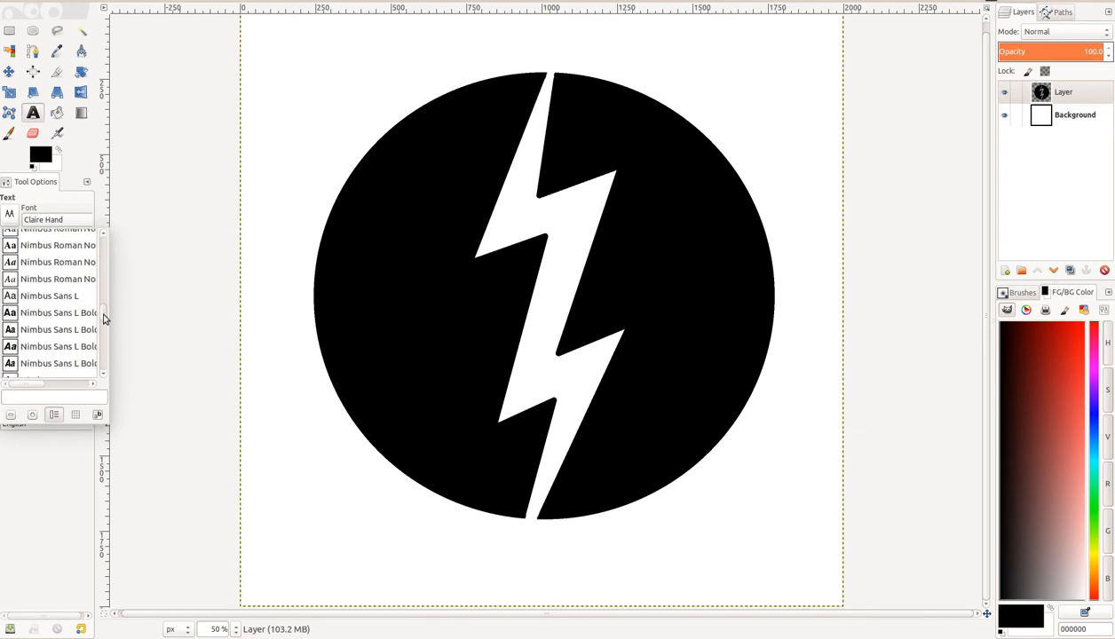
scroll(103, 311, "up", 10)
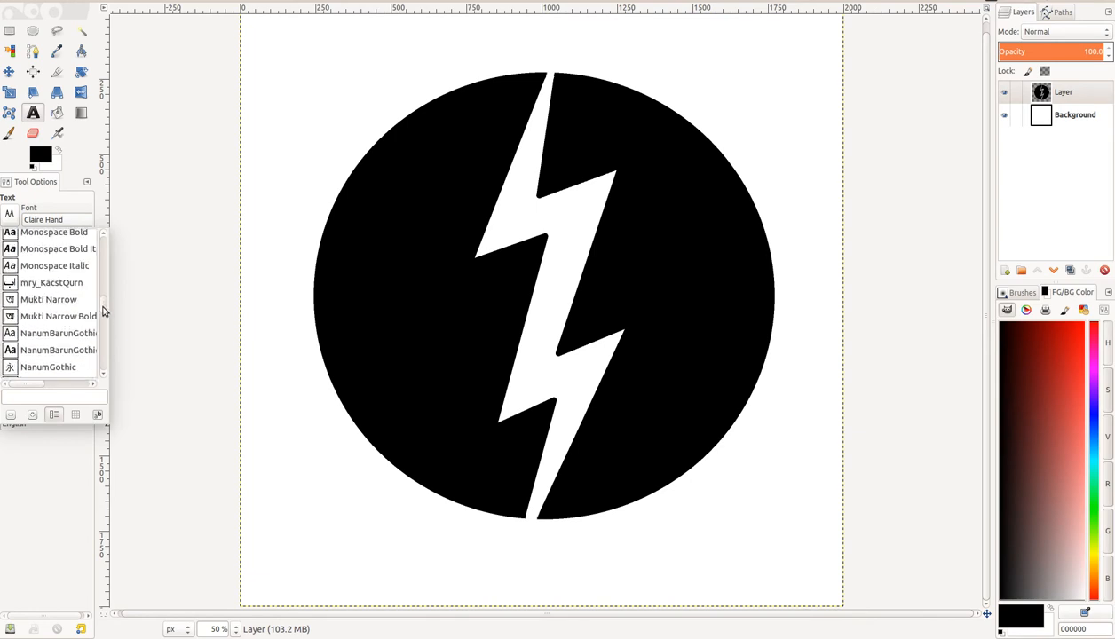
scroll(103, 308, "down", 2)
scroll(103, 308, "up", 2)
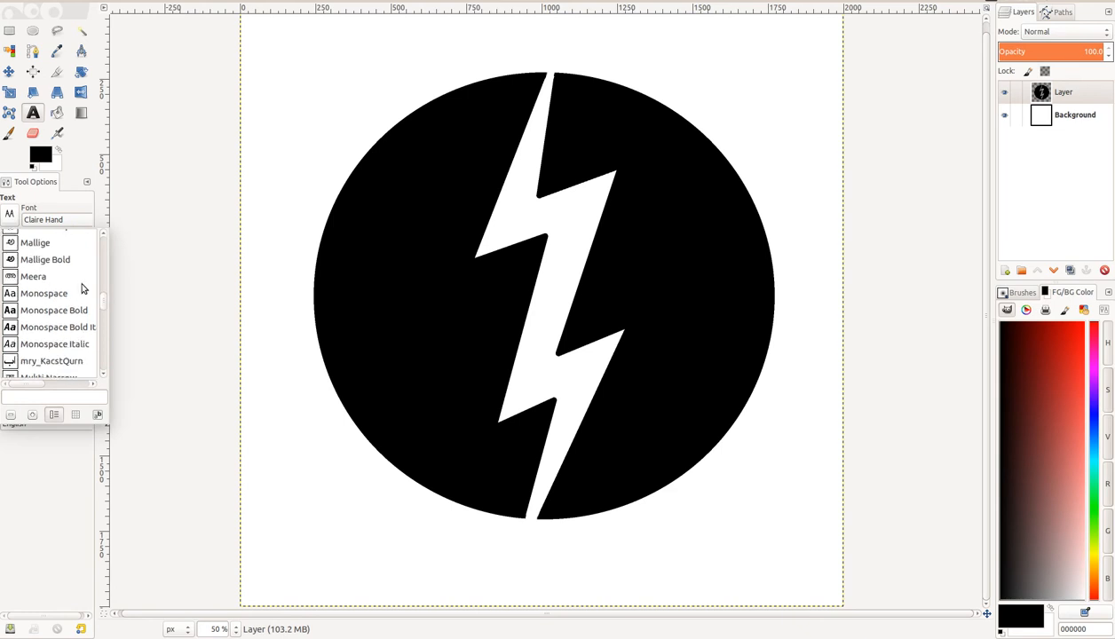
left_click(40, 294)
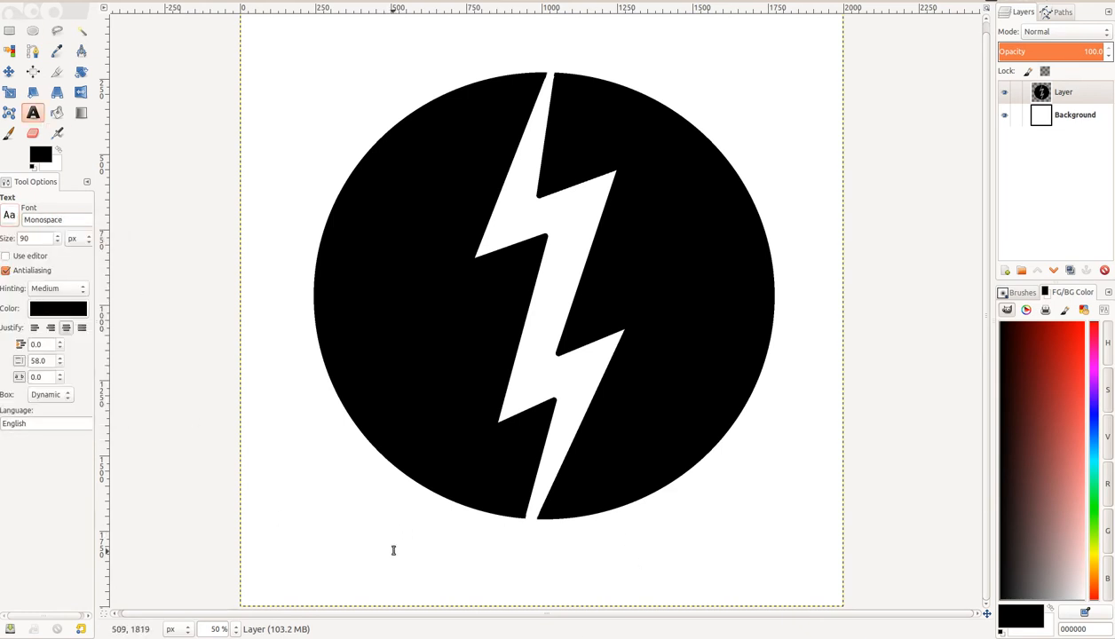
Step: Add the text WARTORN in a wide text box just below the circle and set its size to 248 px
left_click_drag(341, 519, 780, 600)
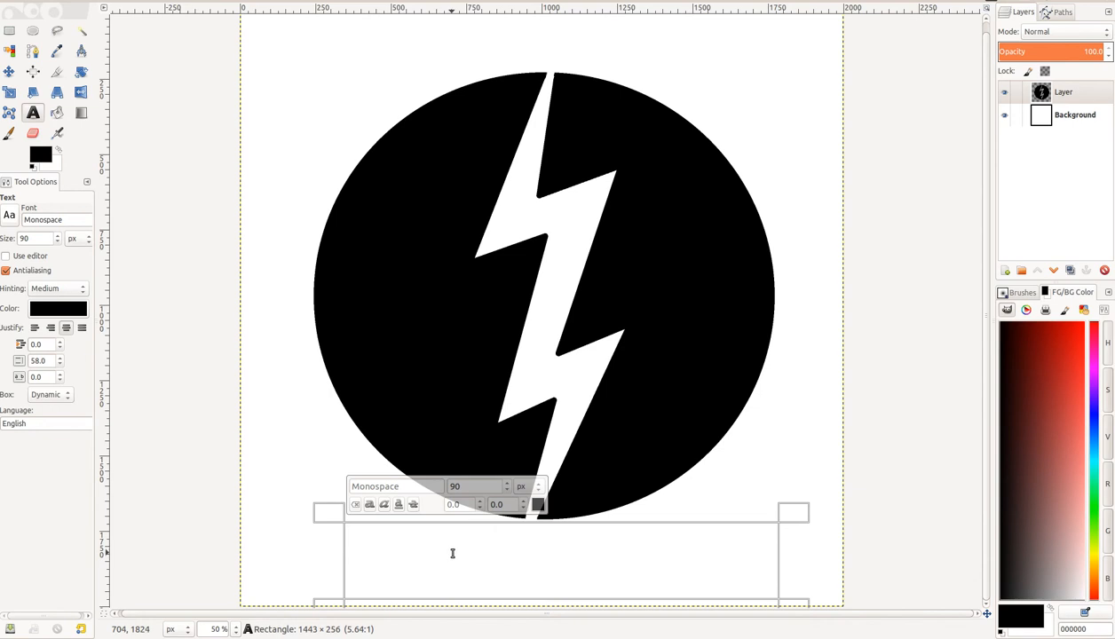
type("WARTORN")
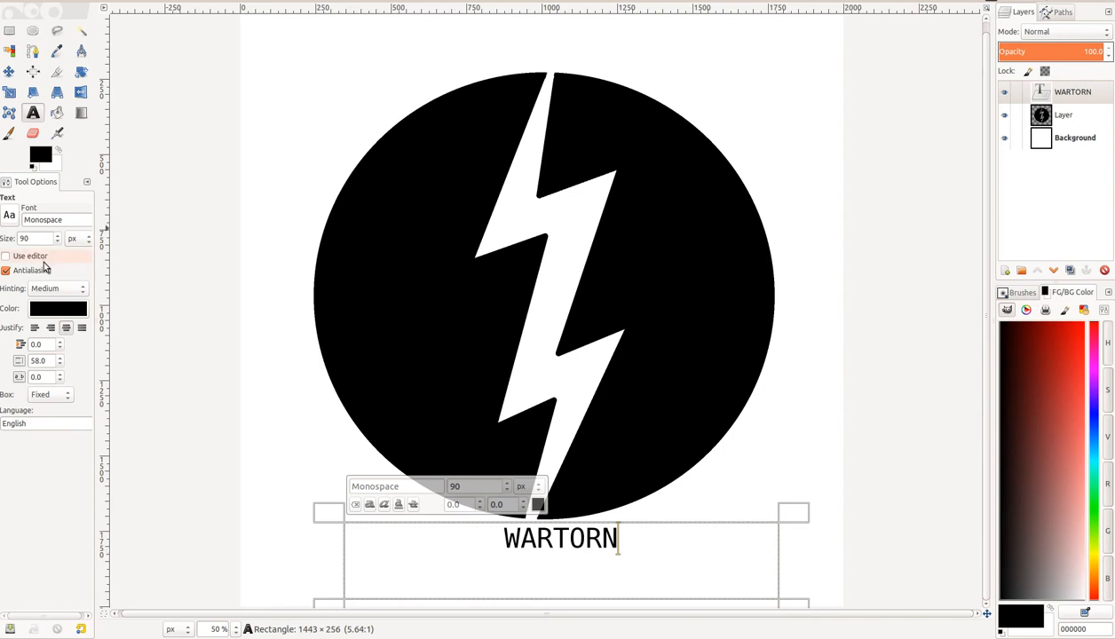
scroll(58, 240, "up", 20)
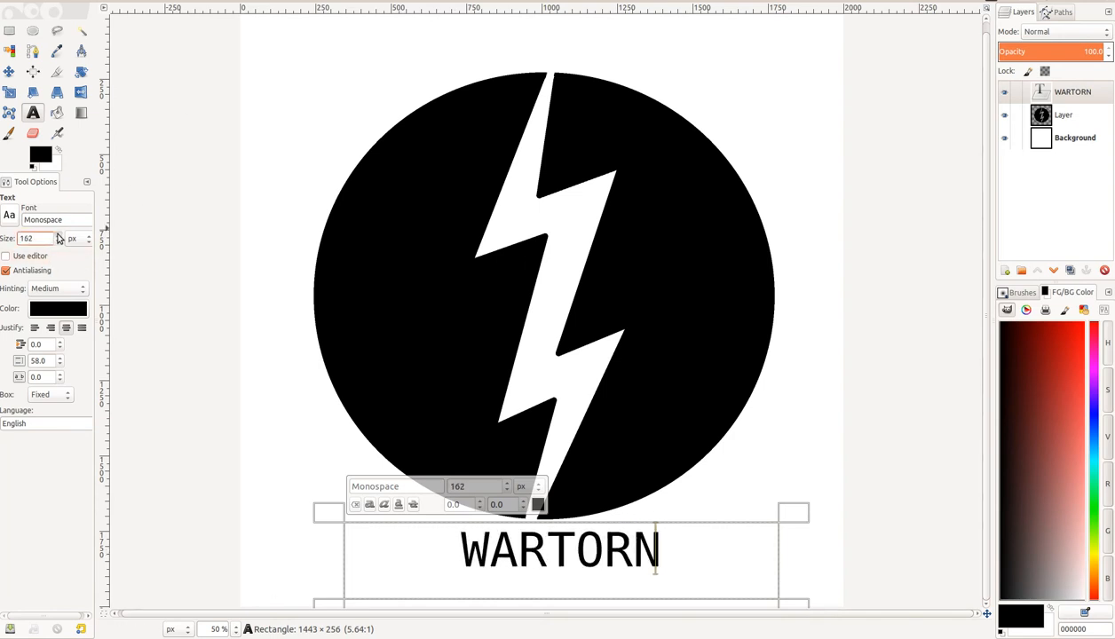
scroll(62, 240, "up", 5)
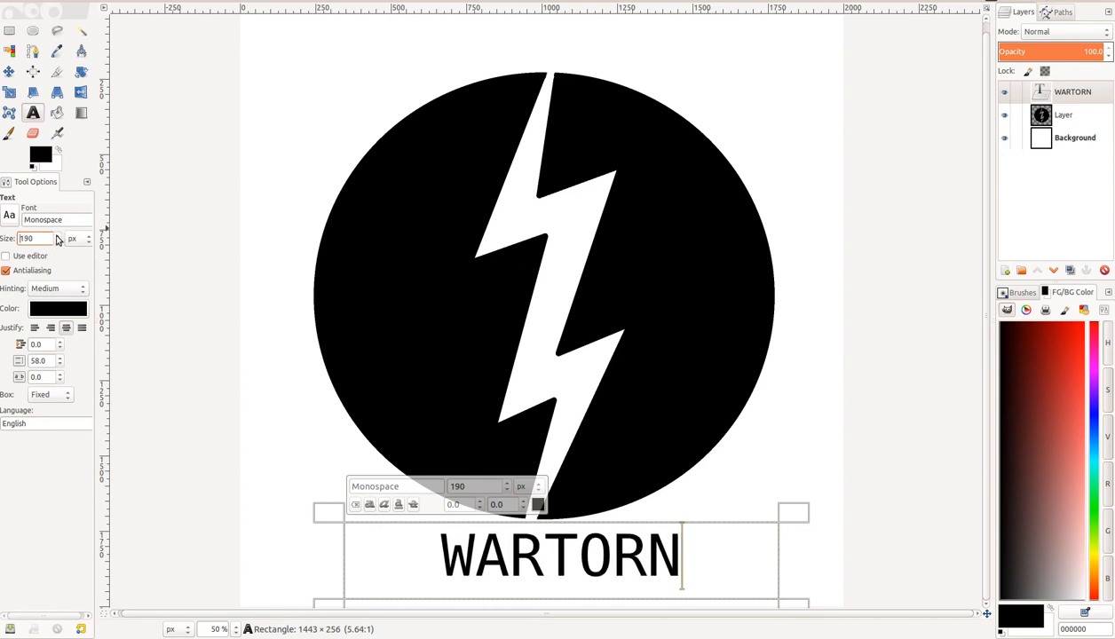
scroll(59, 238, "up", 15)
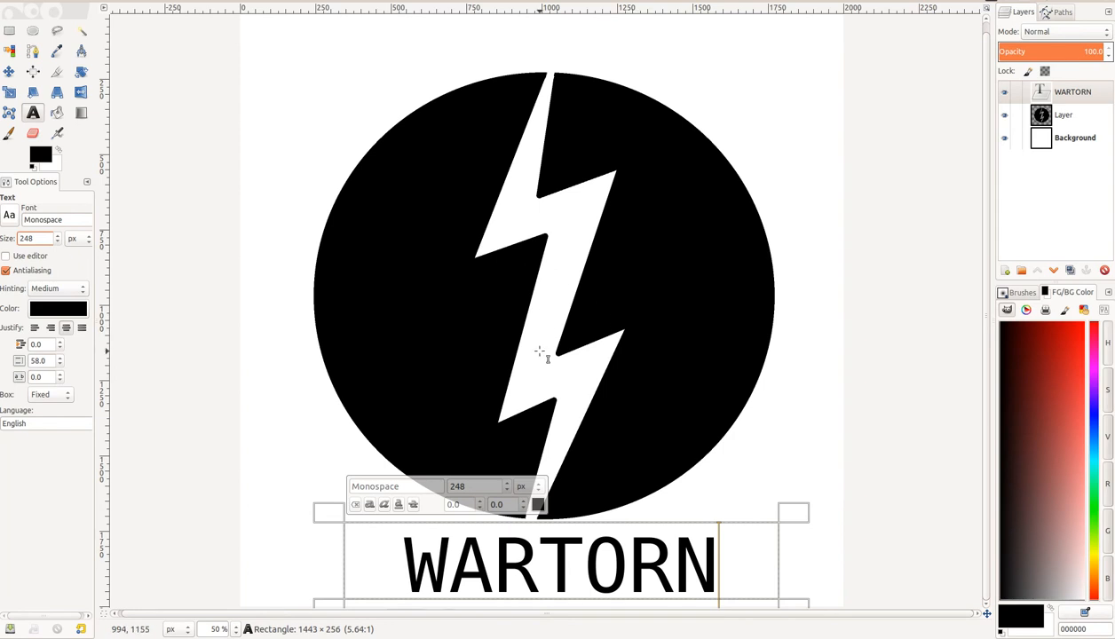
Step: Widen the WARTORN text box to about 1524 px by adjusting its side edges, centring the text under the circle
scroll(537, 362, "down", 3)
scroll(417, 404, "up", 1)
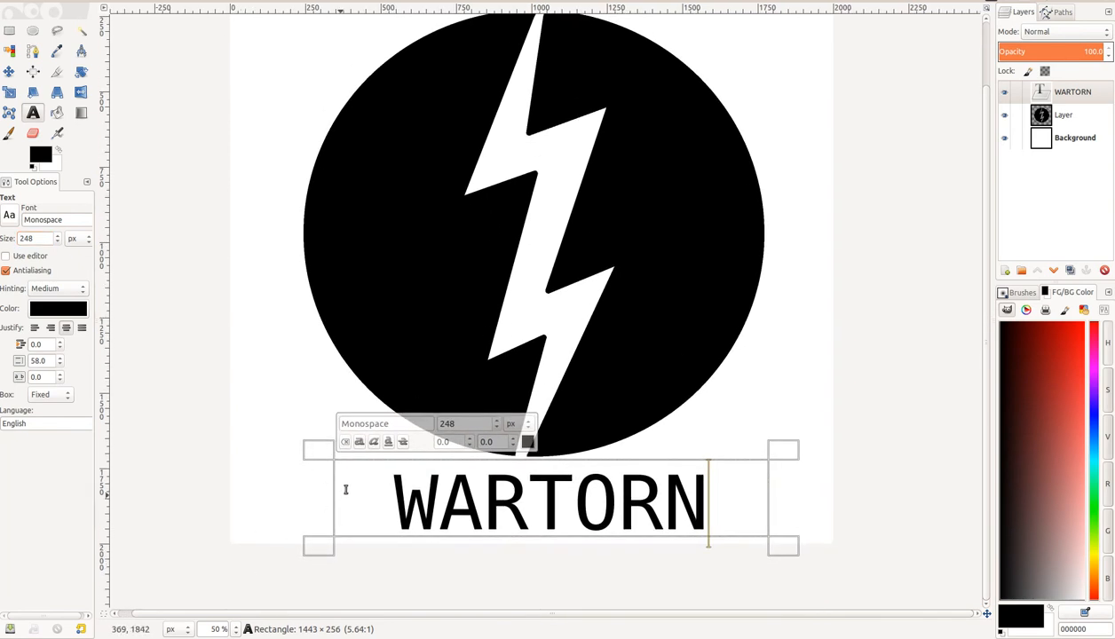
left_click_drag(301, 498, 293, 498)
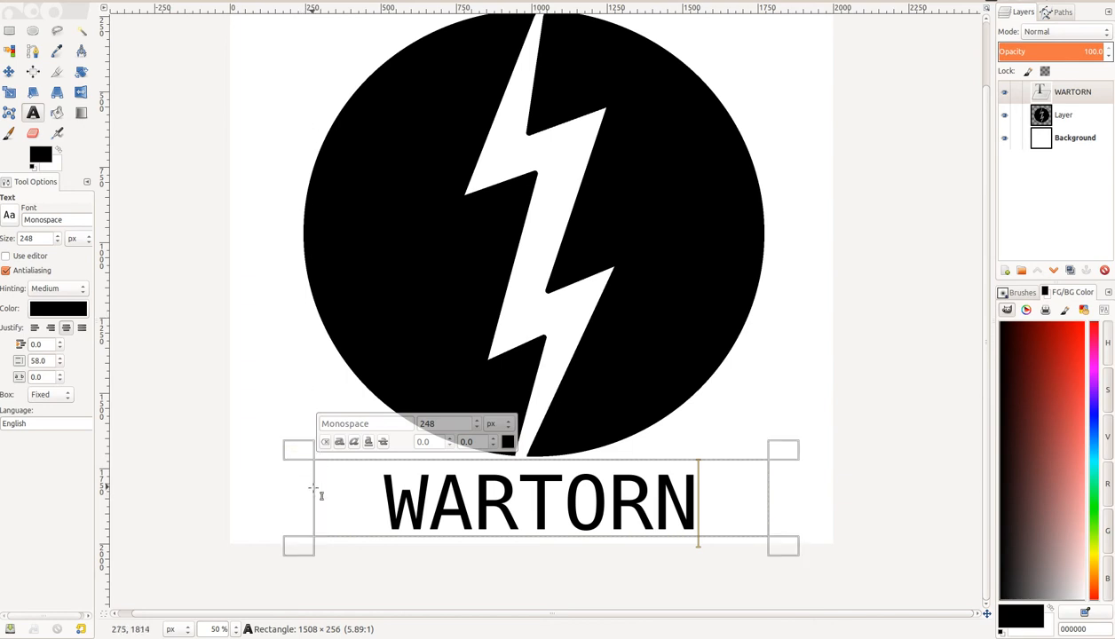
left_click_drag(308, 491, 300, 491)
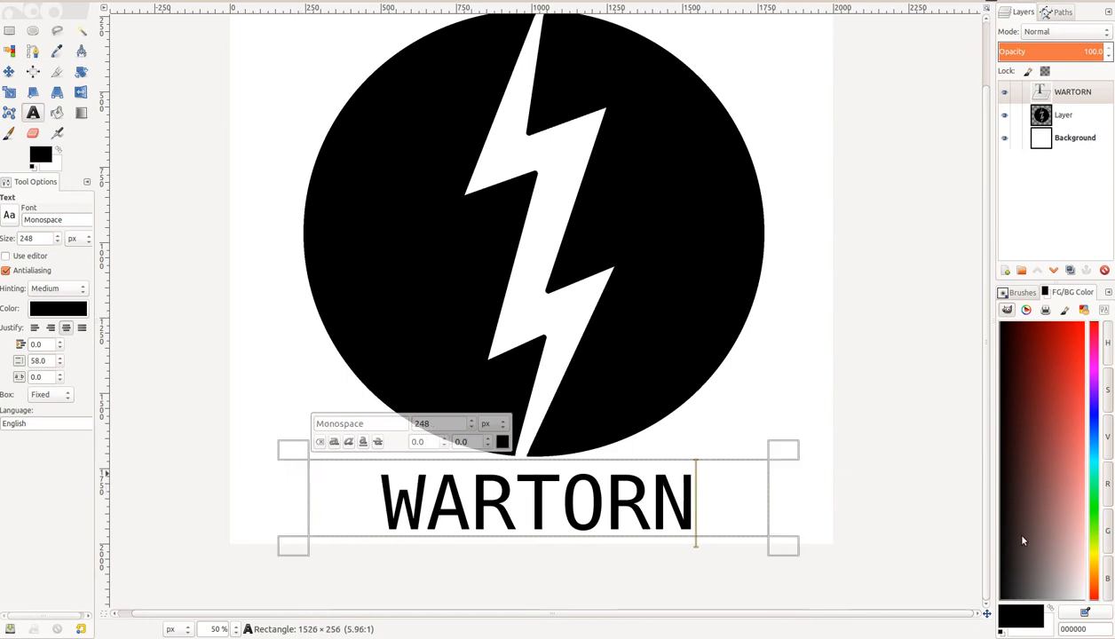
left_click_drag(788, 500, 788, 499)
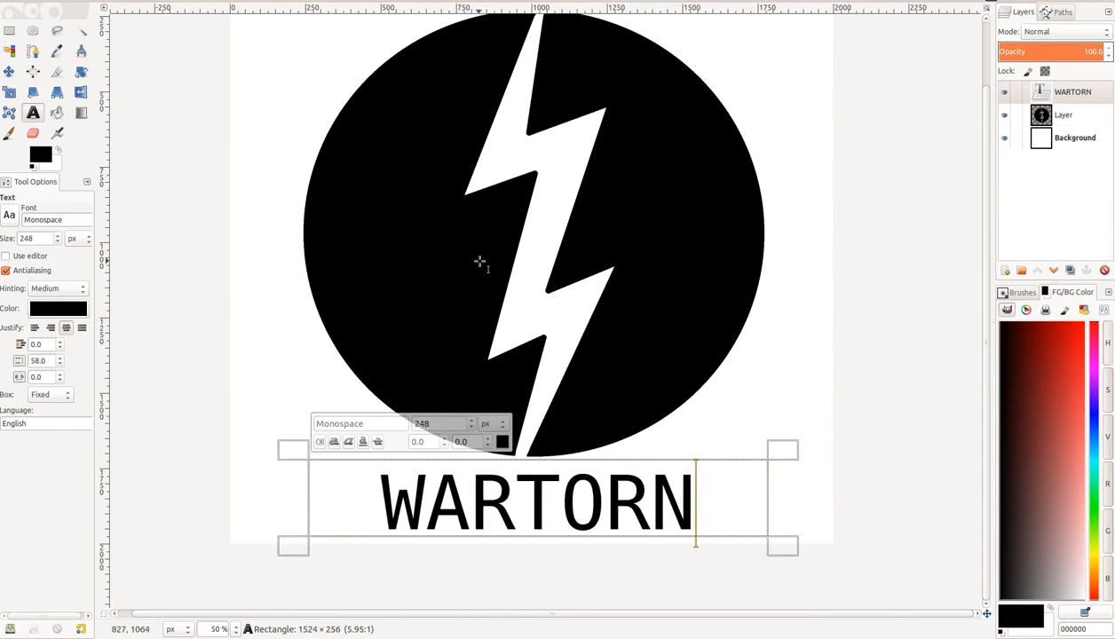
scroll(512, 272, "up", 3)
scroll(540, 261, "down", 5)
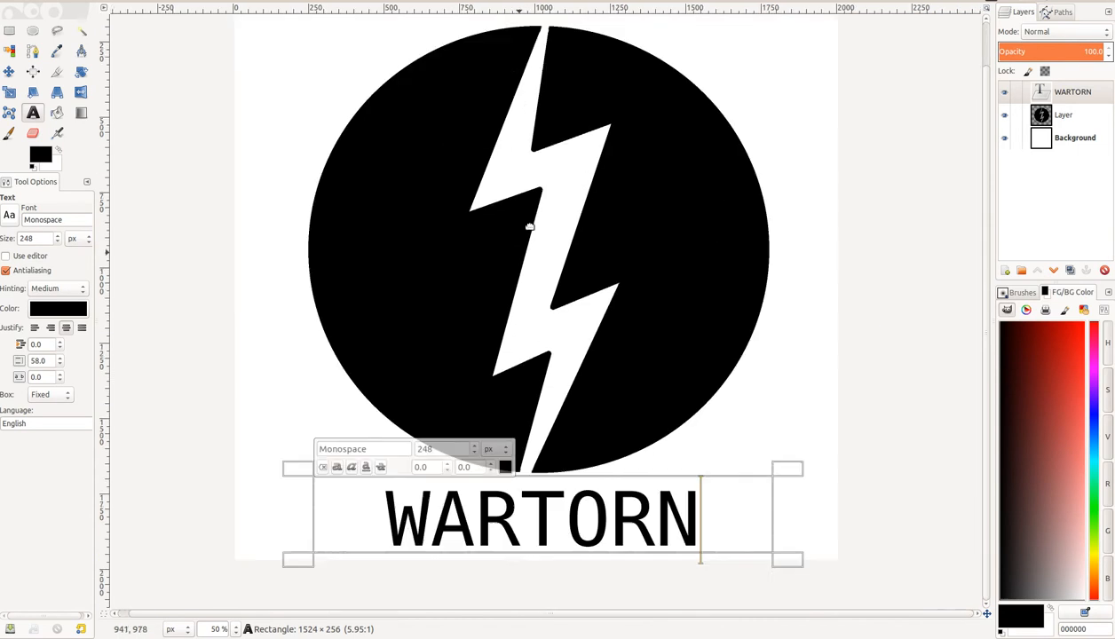
scroll(529, 188, "up", 3)
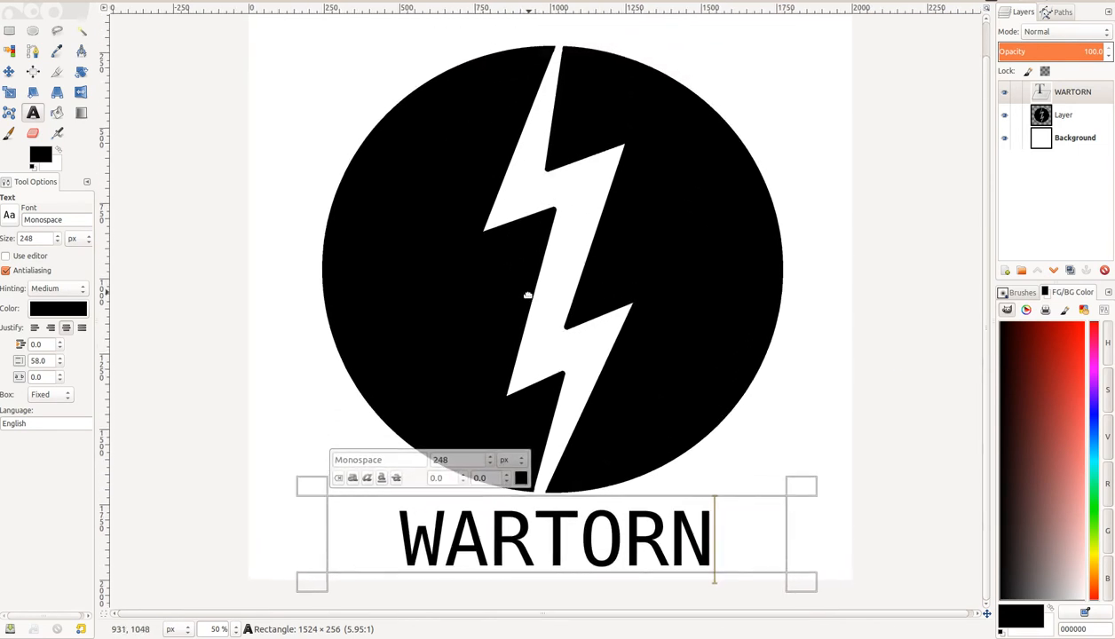
type("5")
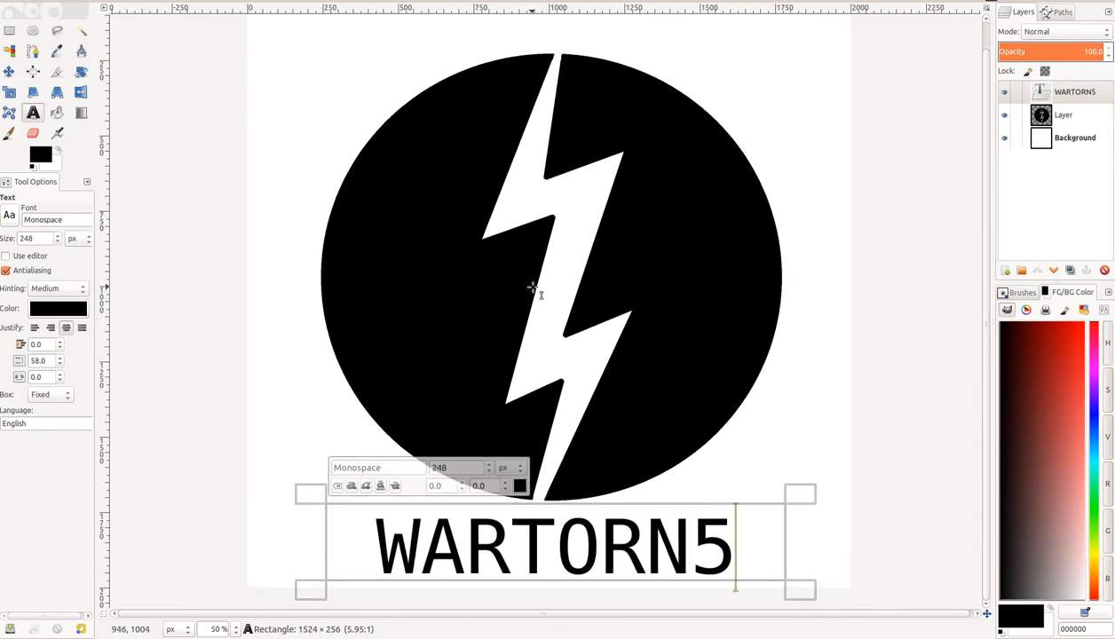
key("BackSpace")
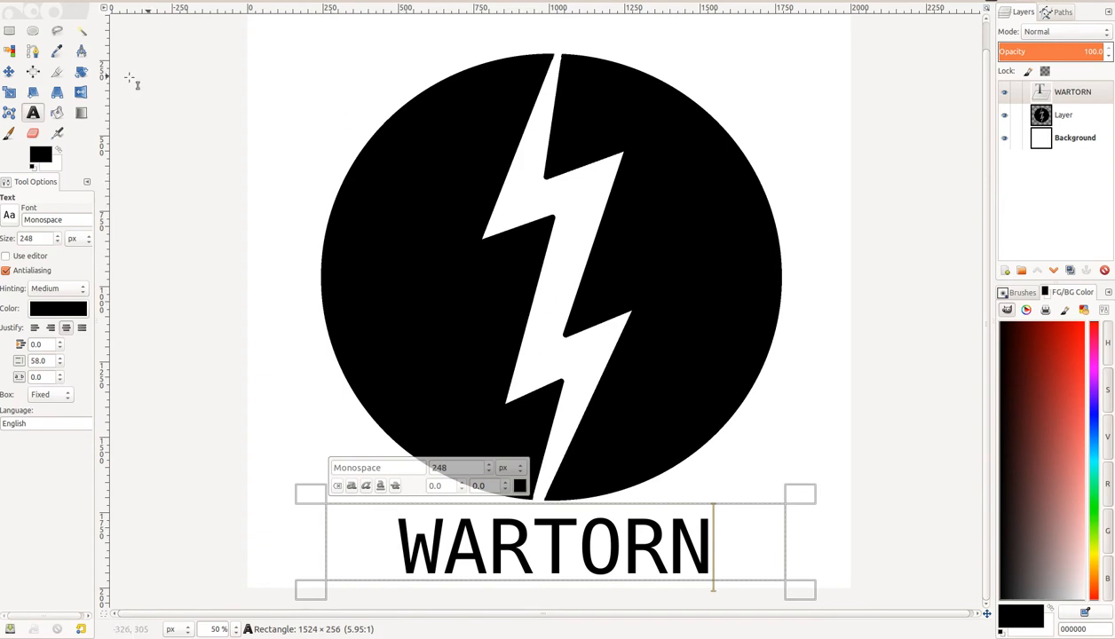
Step: Finish editing the text and move the emblem layer straight up to open a gap above WARTORN
left_click(11, 33)
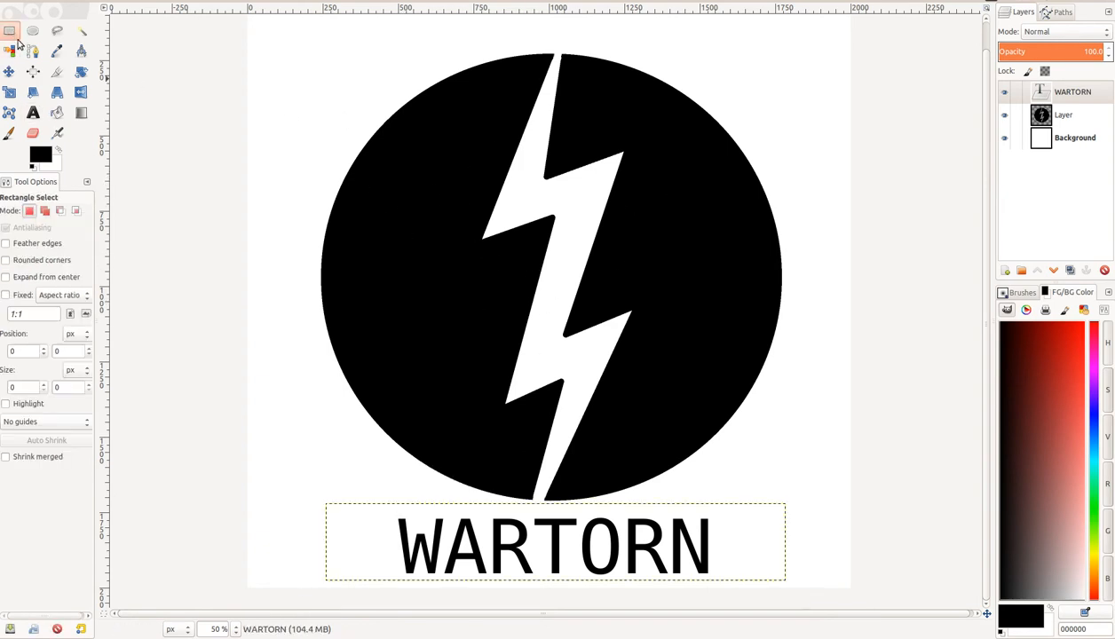
left_click(1053, 118)
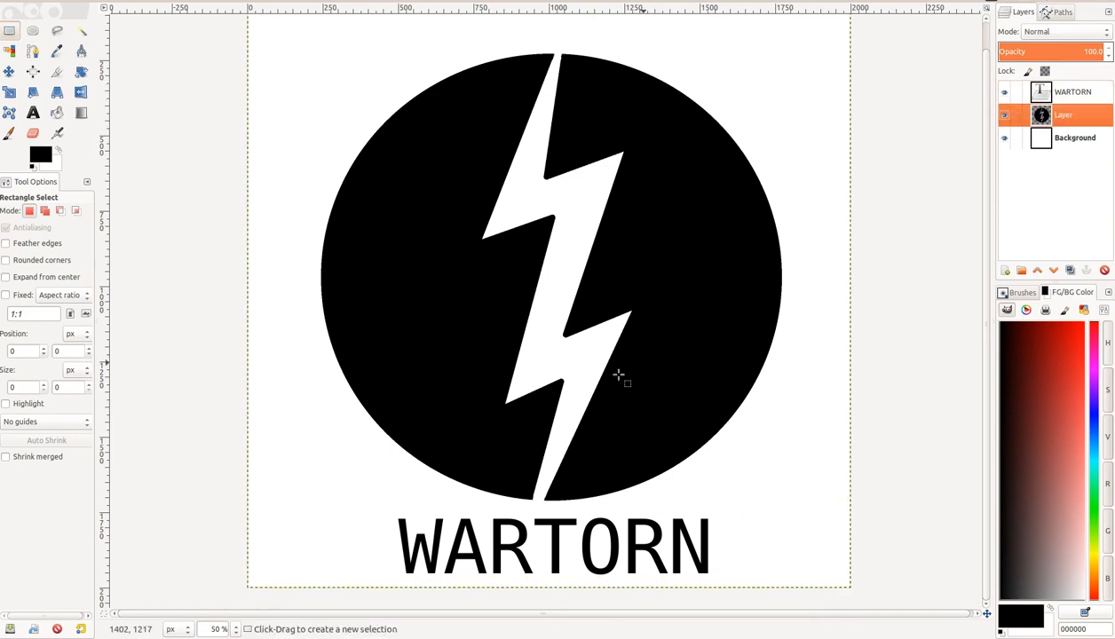
scroll(466, 298, "up", 3)
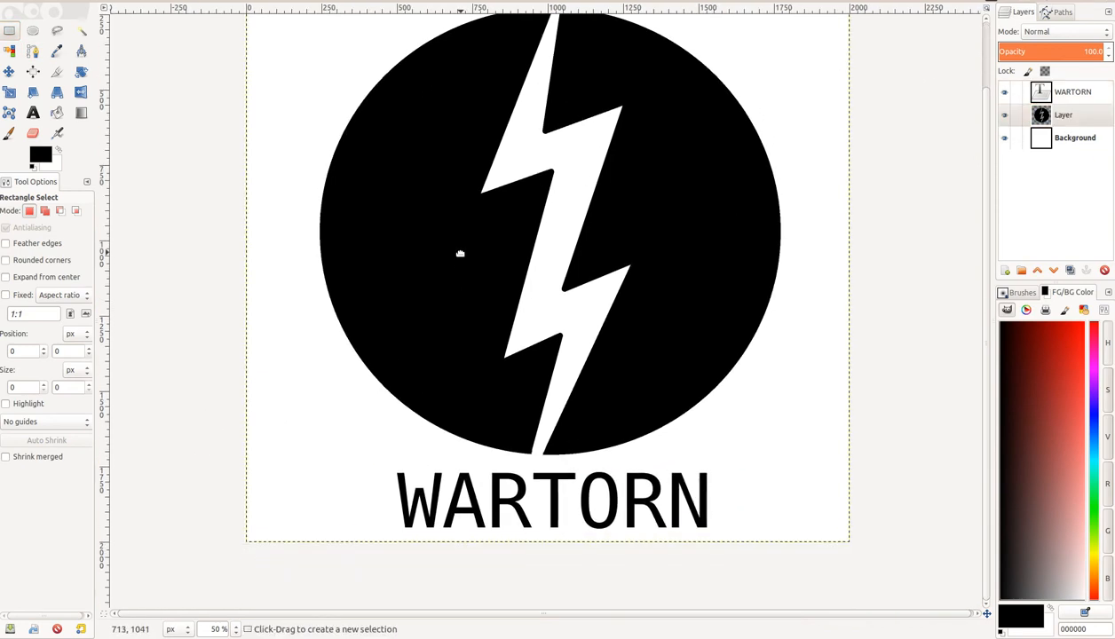
scroll(471, 296, "down", 3)
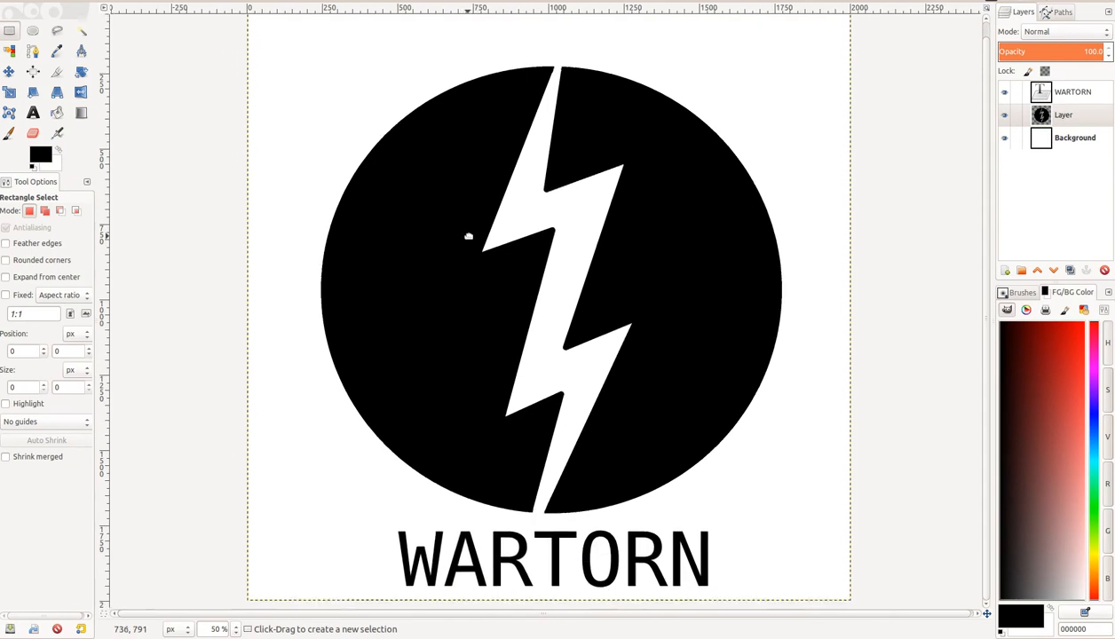
left_click(1065, 115)
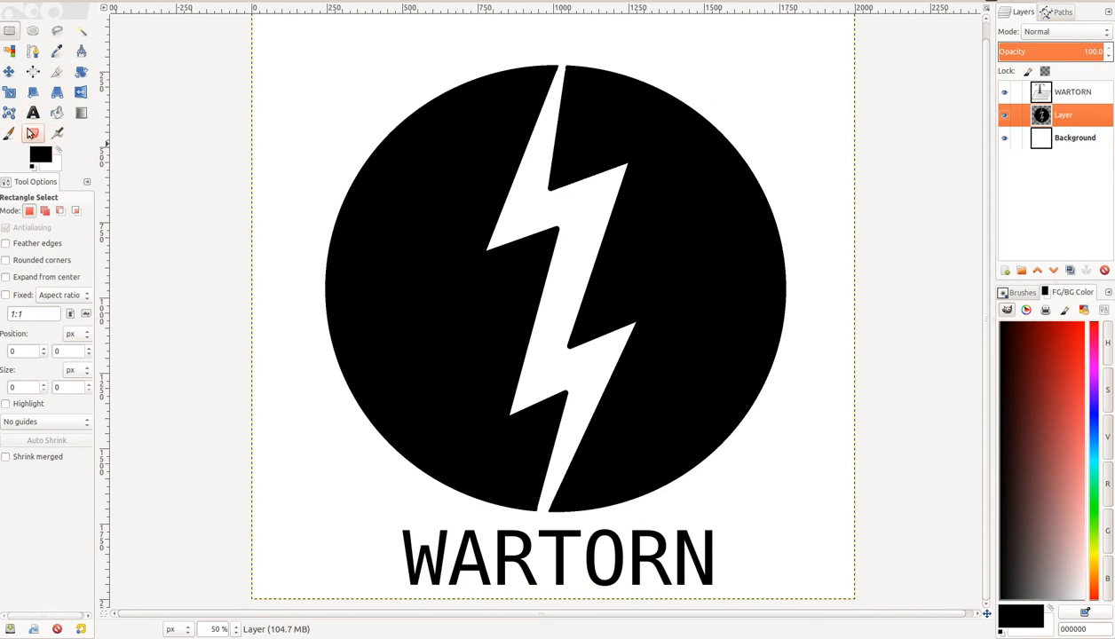
left_click(9, 73)
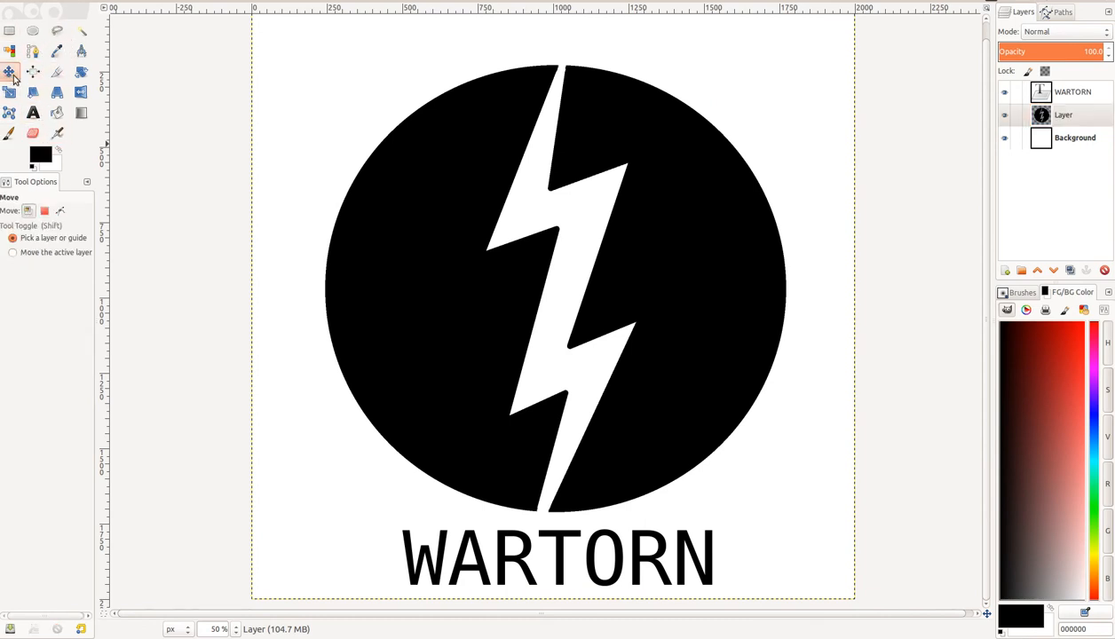
left_click_drag(435, 330, 435, 293)
scroll(437, 310, "up", 4)
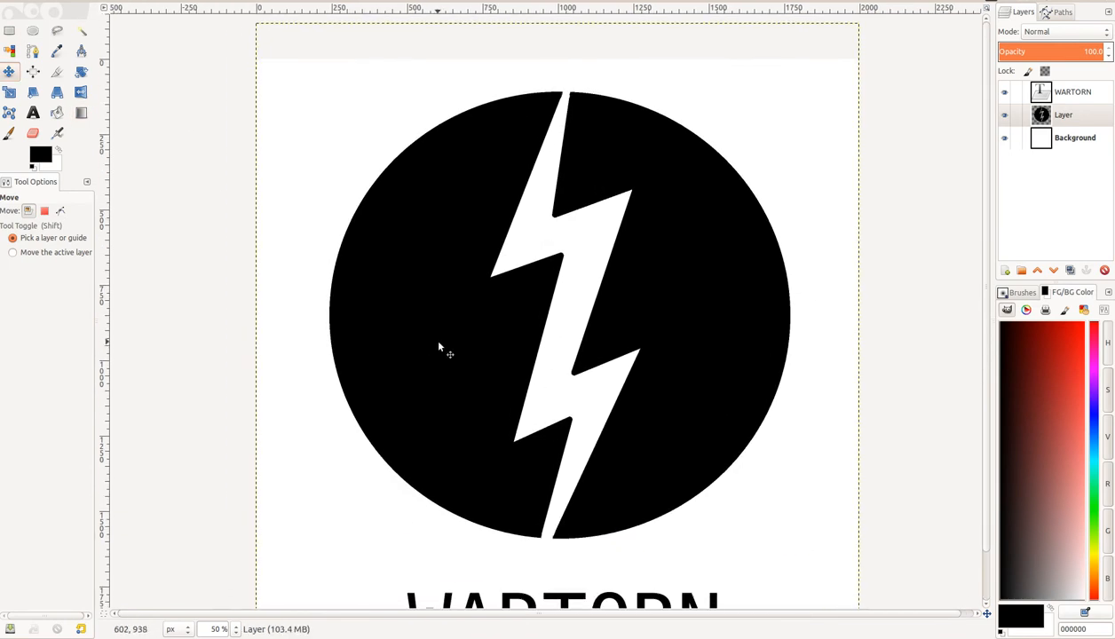
Step: Move the WARTORN text layer up slightly so it sits closer beneath the circle
scroll(435, 338, "down", 5)
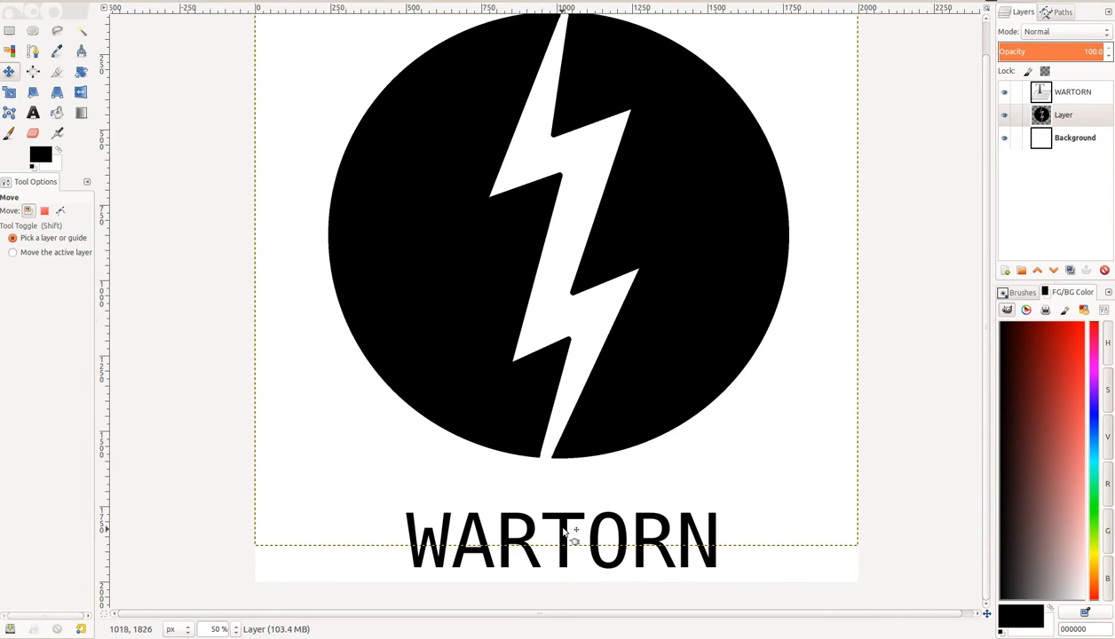
left_click_drag(567, 530, 553, 504)
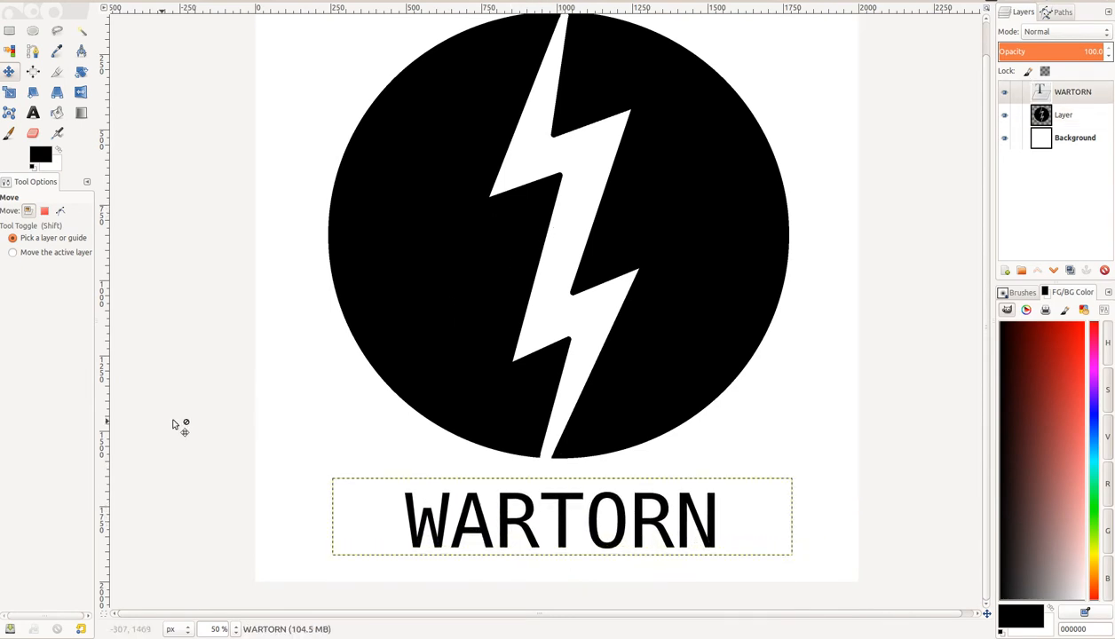
scroll(229, 411, "right", 1)
scroll(239, 213, "up", 3)
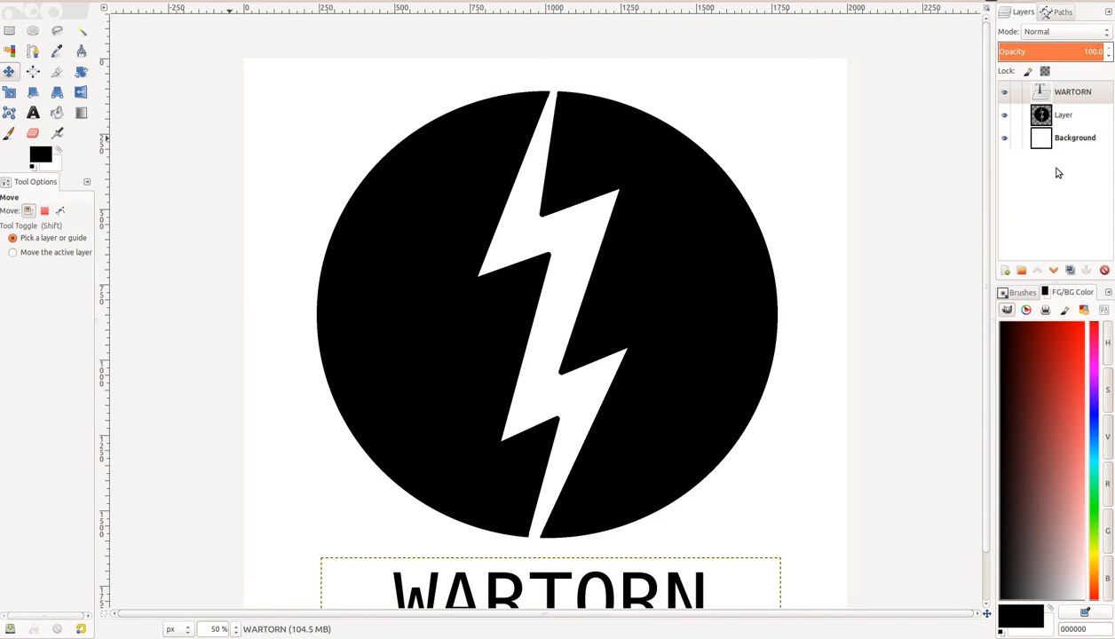
Step: Expand the WARTORN text layer and the emblem layer to the full image size
right_click(1069, 102)
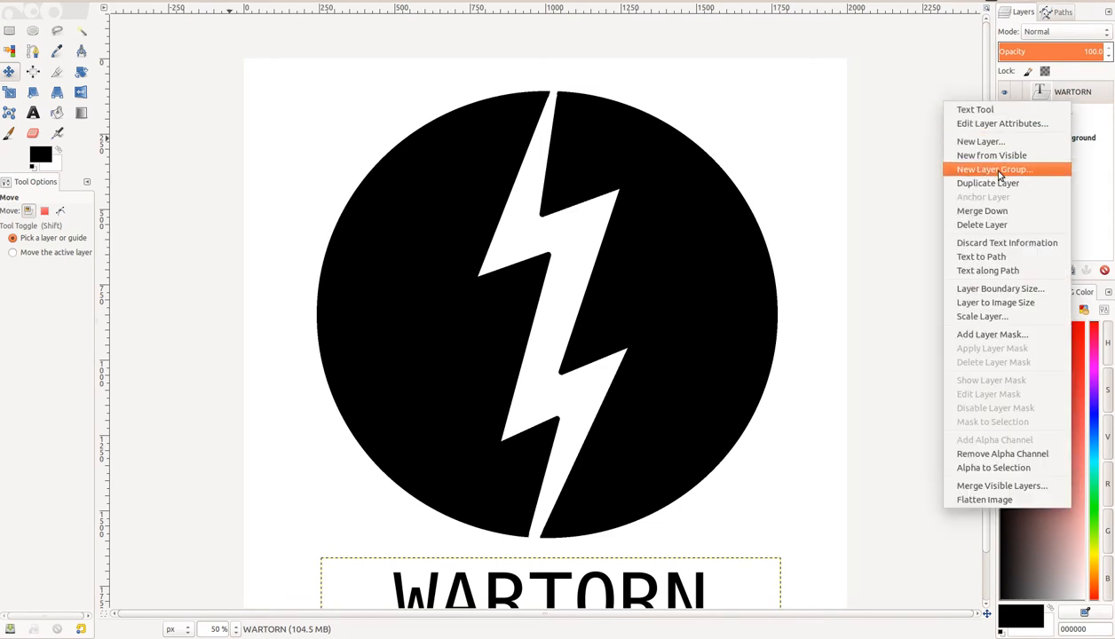
left_click(998, 305)
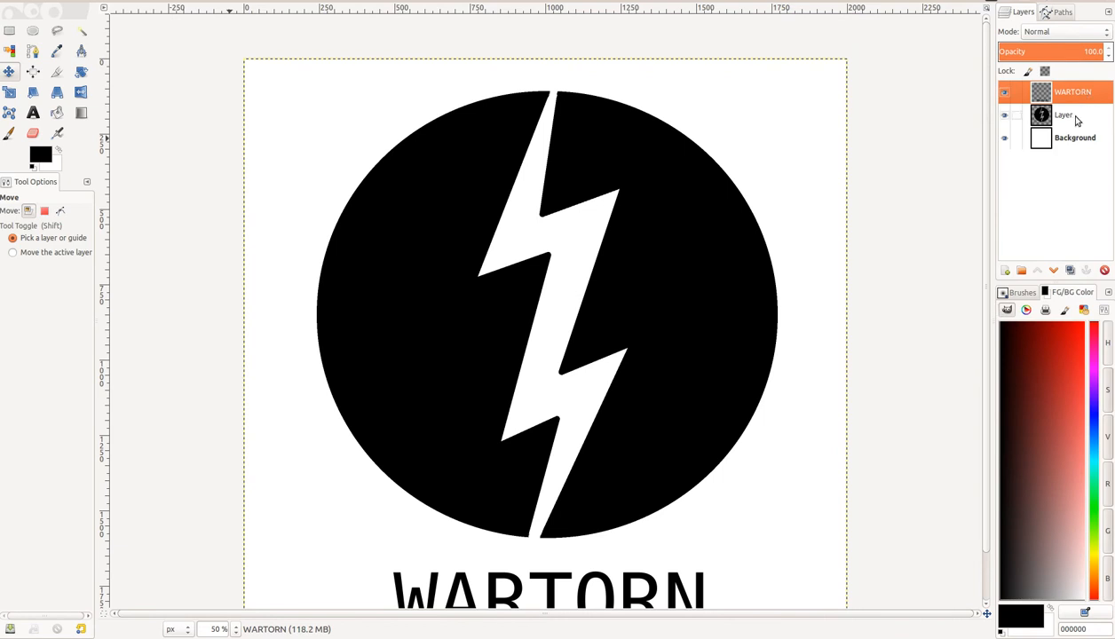
left_click(1076, 118)
right_click(1076, 118)
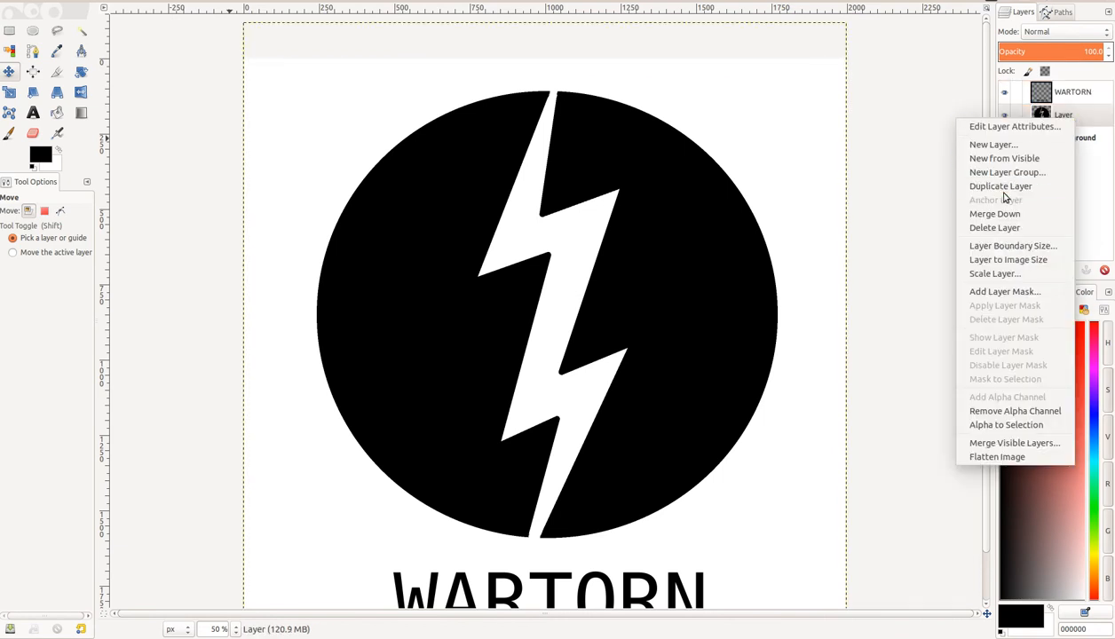
left_click(1008, 258)
key("r")
key("x")
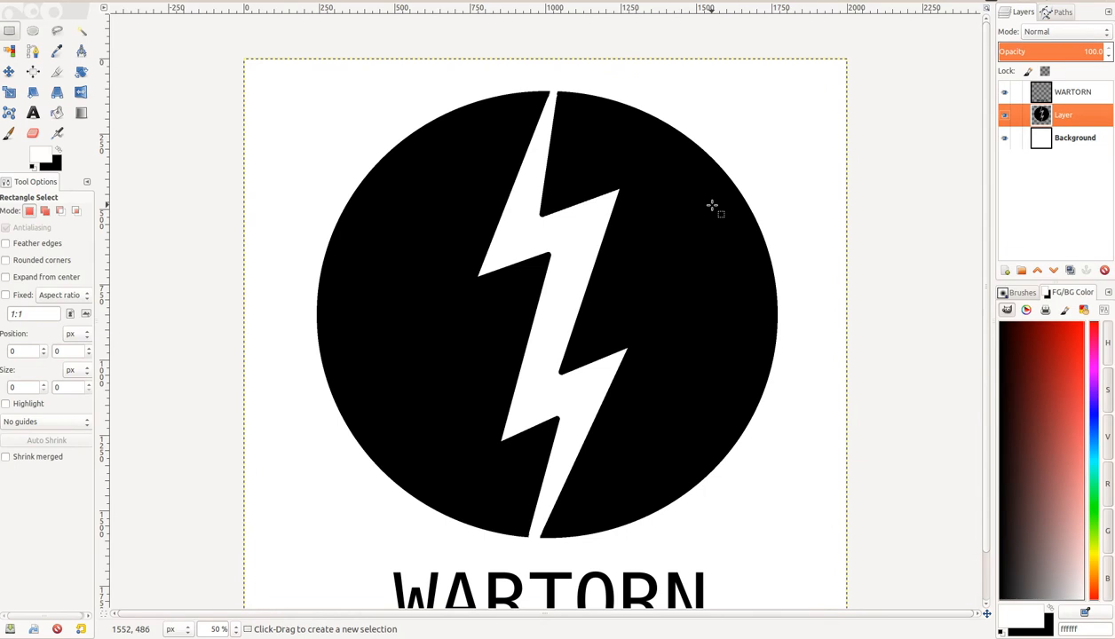
key("m")
key("x")
scroll(524, 355, "down", 3)
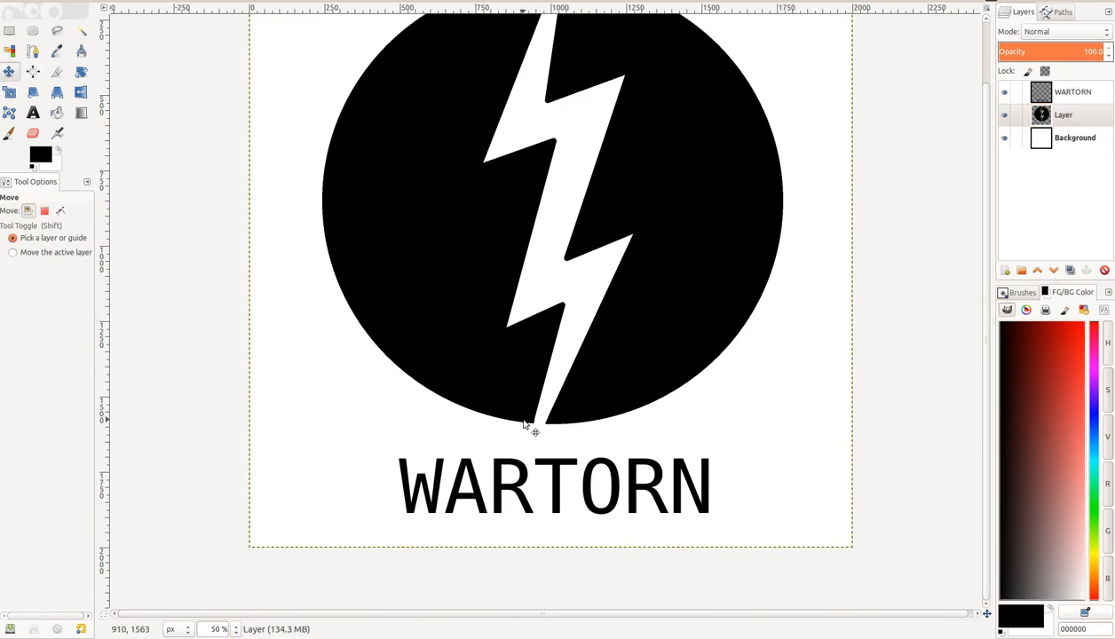
scroll(524, 222, "up", 3)
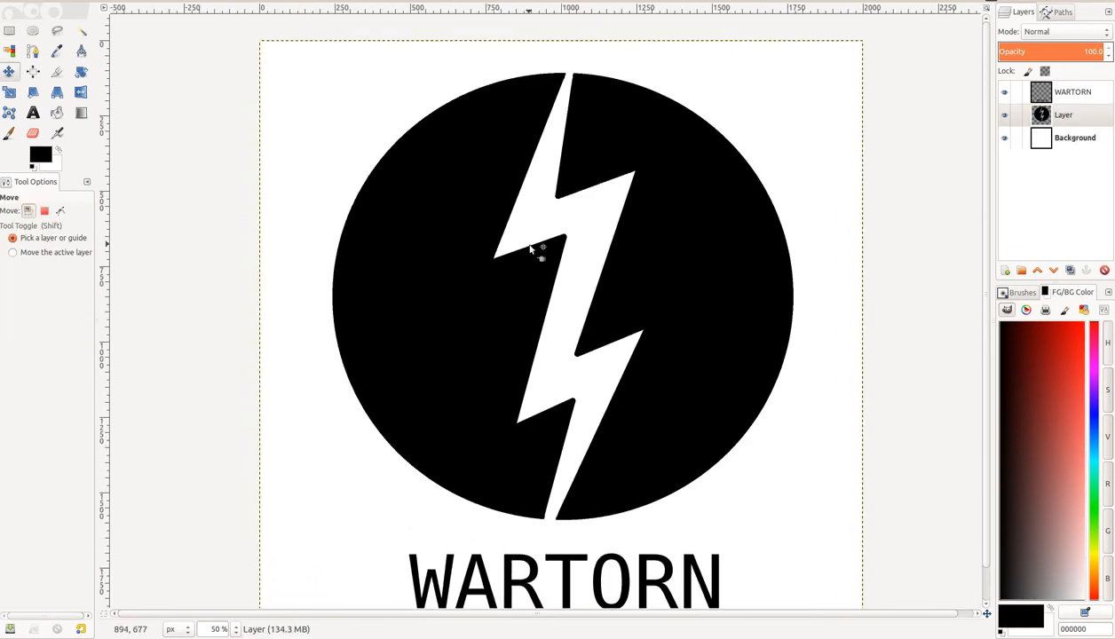
scroll(552, 307, "down", 4)
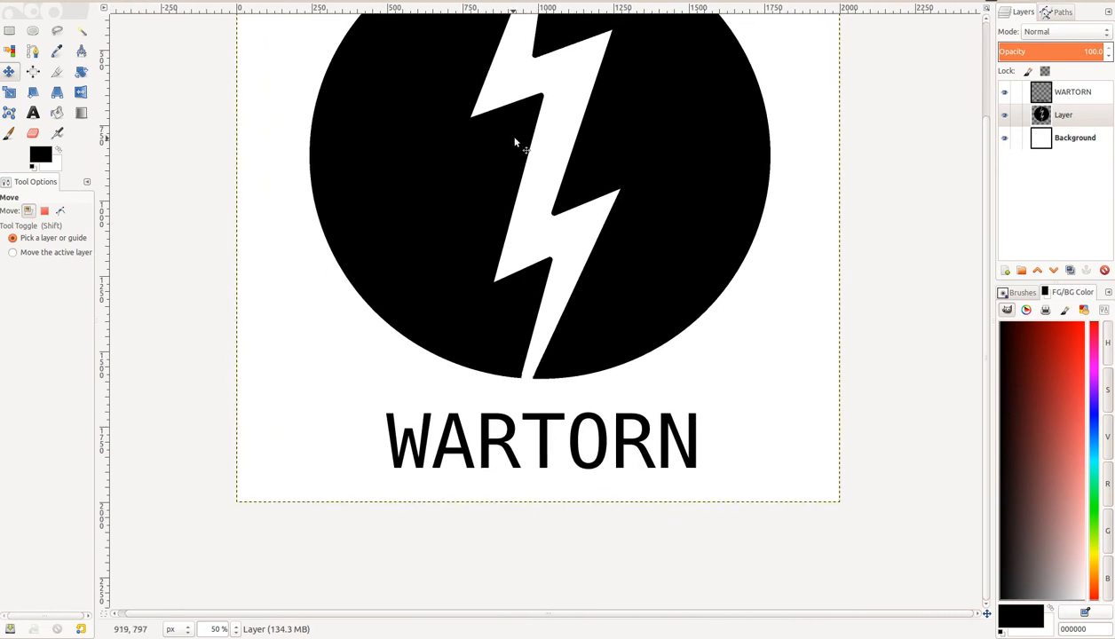
scroll(515, 124, "up", 4)
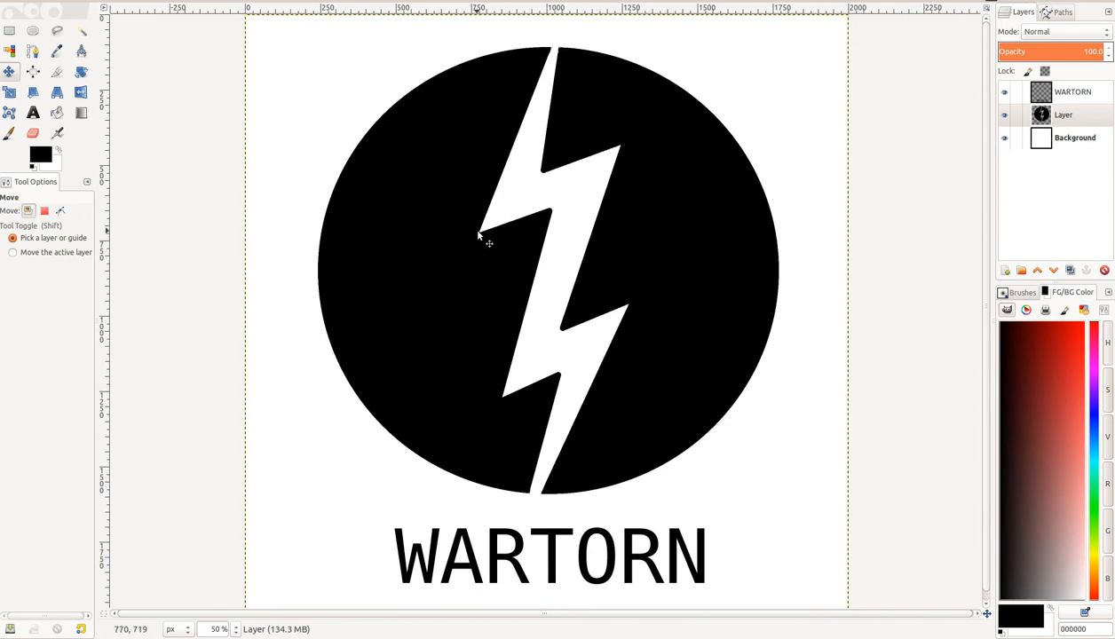
scroll(472, 229, "down", 1)
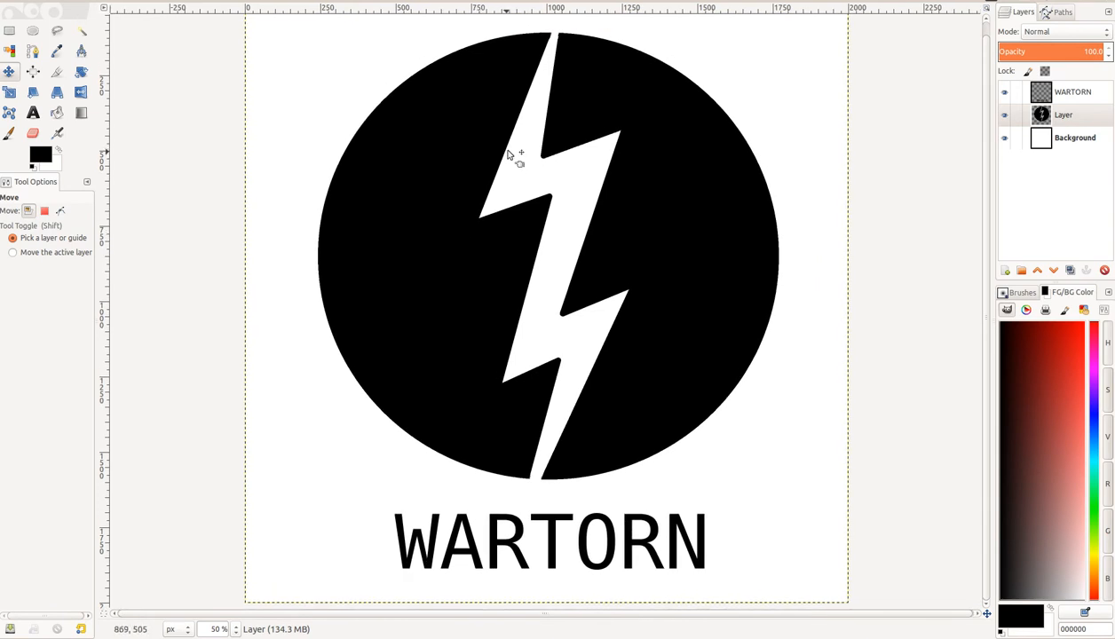
Step: Add a 2000 × 2000 px transparent layer above the emblem layer and make white the foreground colour for the Paintbrush
key("p")
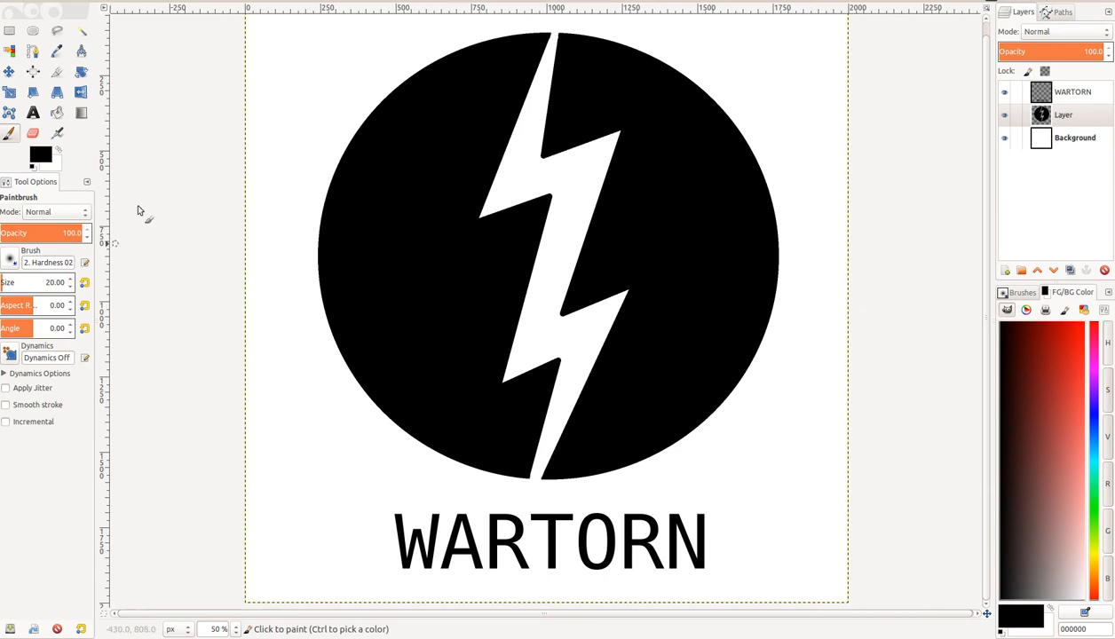
left_click(1006, 272)
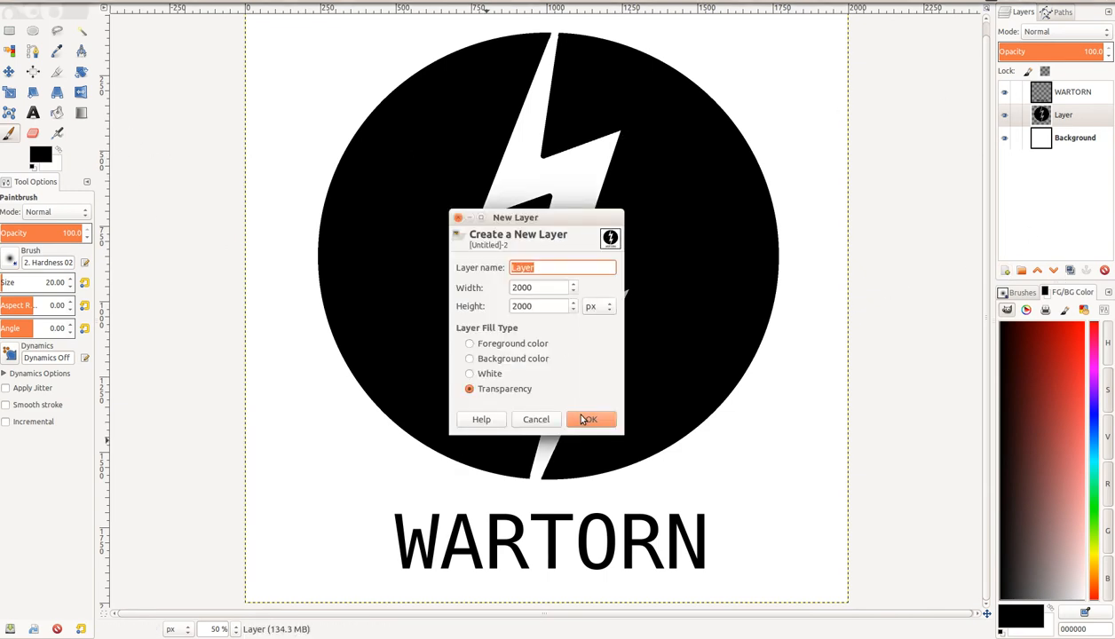
left_click(577, 414)
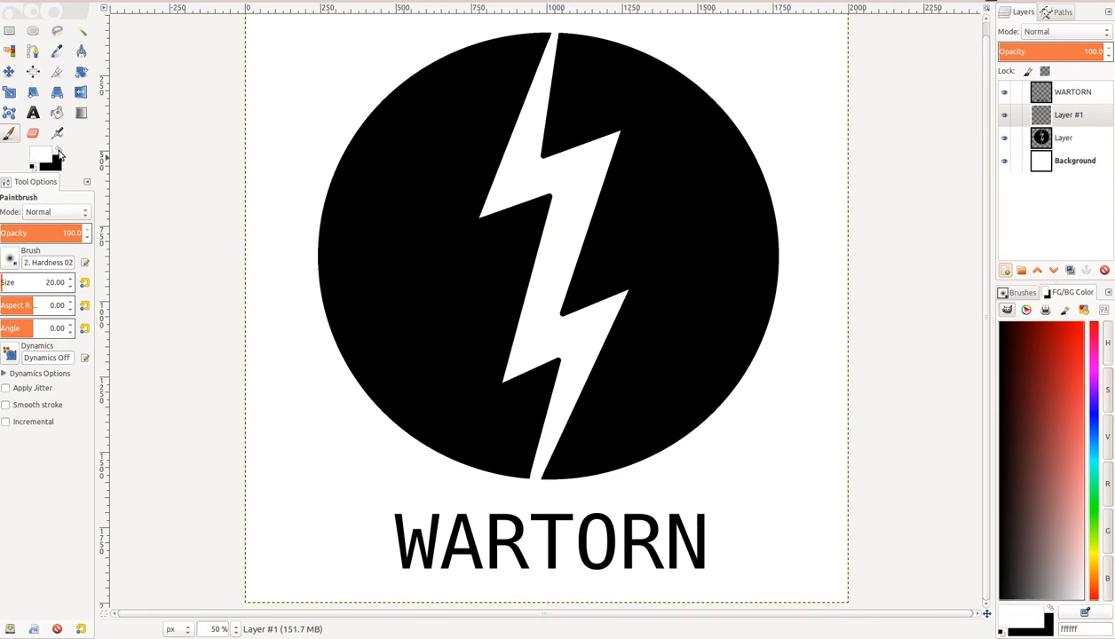
left_click(60, 154)
Step: Paint a jagged white coastline with the 20 px brush along the circle's upper-left side, running from edge to edge
left_click_drag(446, 196, 444, 197)
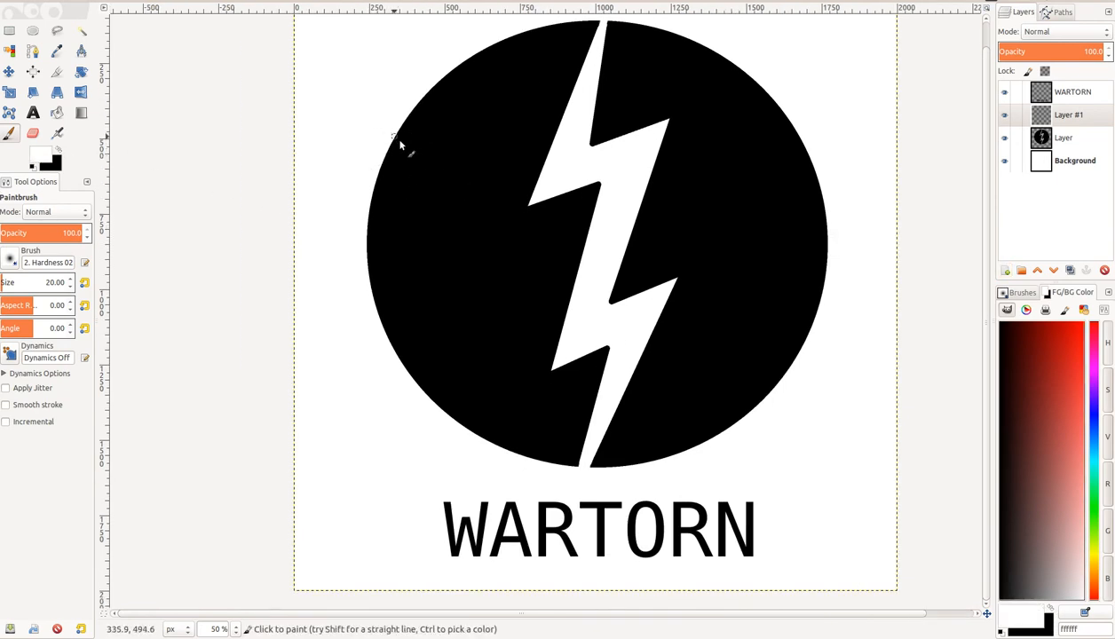
left_click_drag(431, 94, 427, 137)
key("ctrl+z")
mouse_move(453, 67)
left_mouse_down()
mouse_move(479, 77)
mouse_move(449, 133)
left_mouse_up()
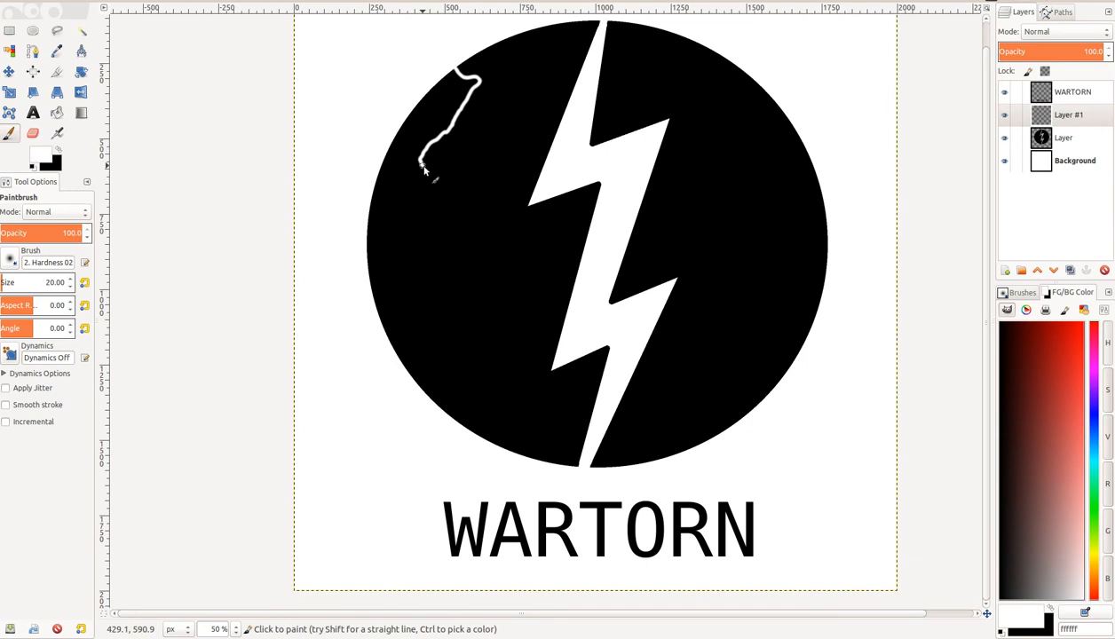
mouse_move(427, 206)
left_mouse_down()
mouse_move(407, 233)
mouse_move(418, 261)
mouse_move(396, 276)
left_mouse_up()
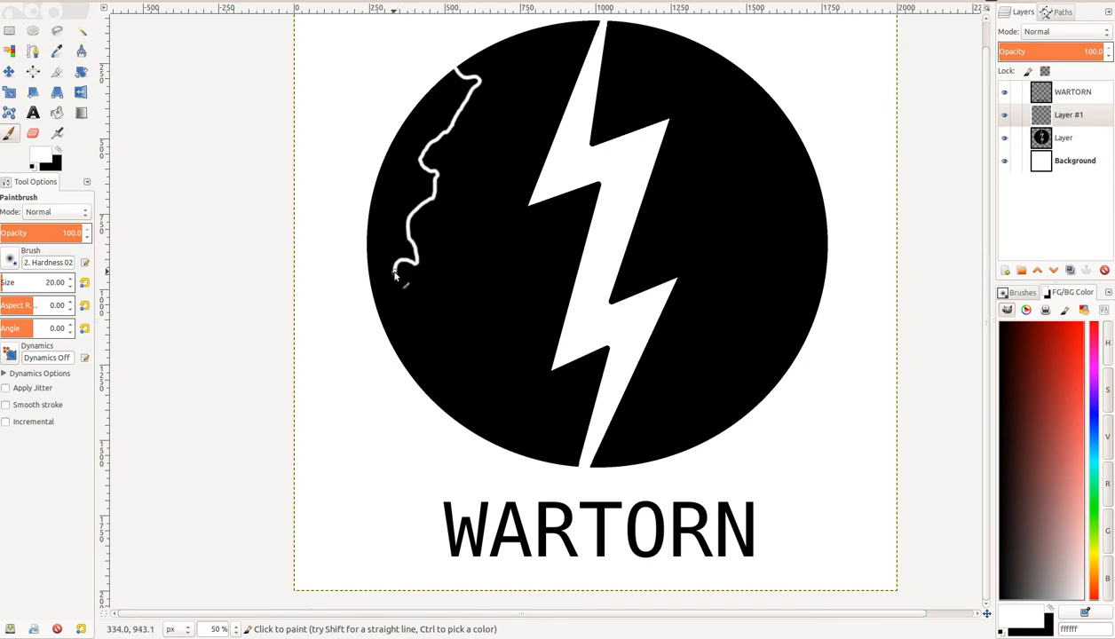
key("ctrl+z")
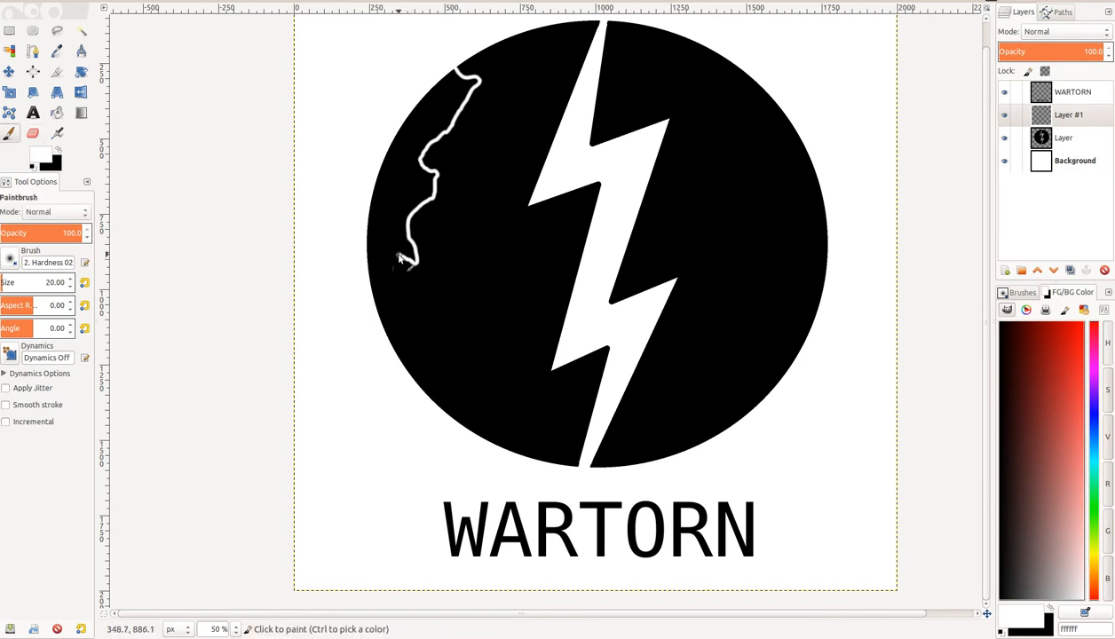
left_click_drag(387, 263, 372, 280)
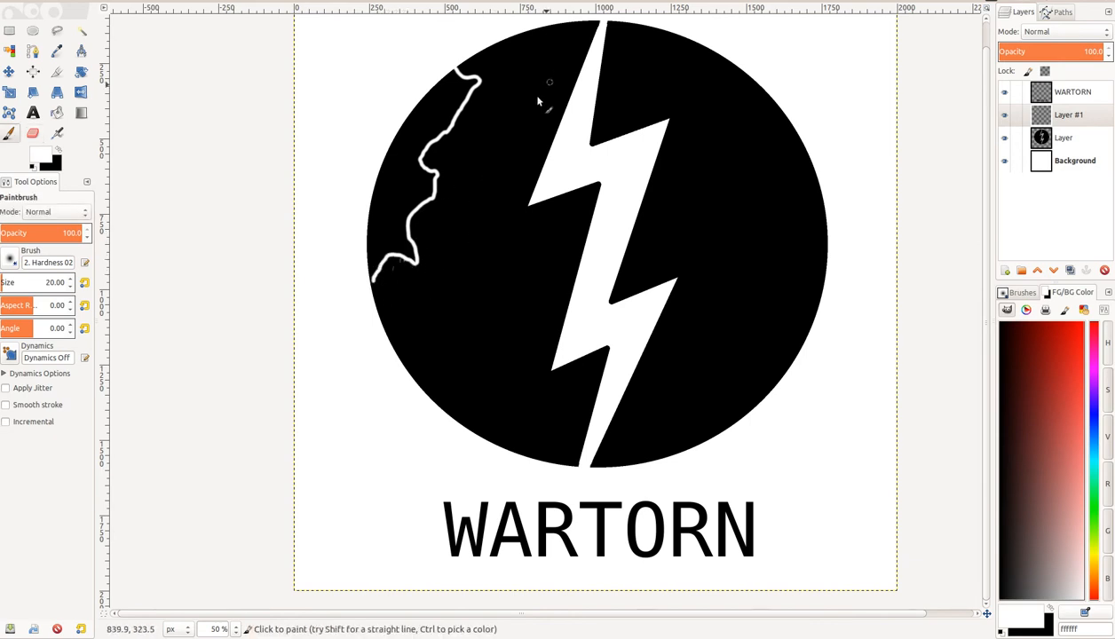
Step: Paint three more white coastlines at the circle's upper-right, lower-left and lower-right edges
mouse_move(760, 129)
left_mouse_down()
mouse_move(787, 174)
mouse_move(742, 227)
mouse_move(751, 249)
mouse_move(808, 258)
left_mouse_up()
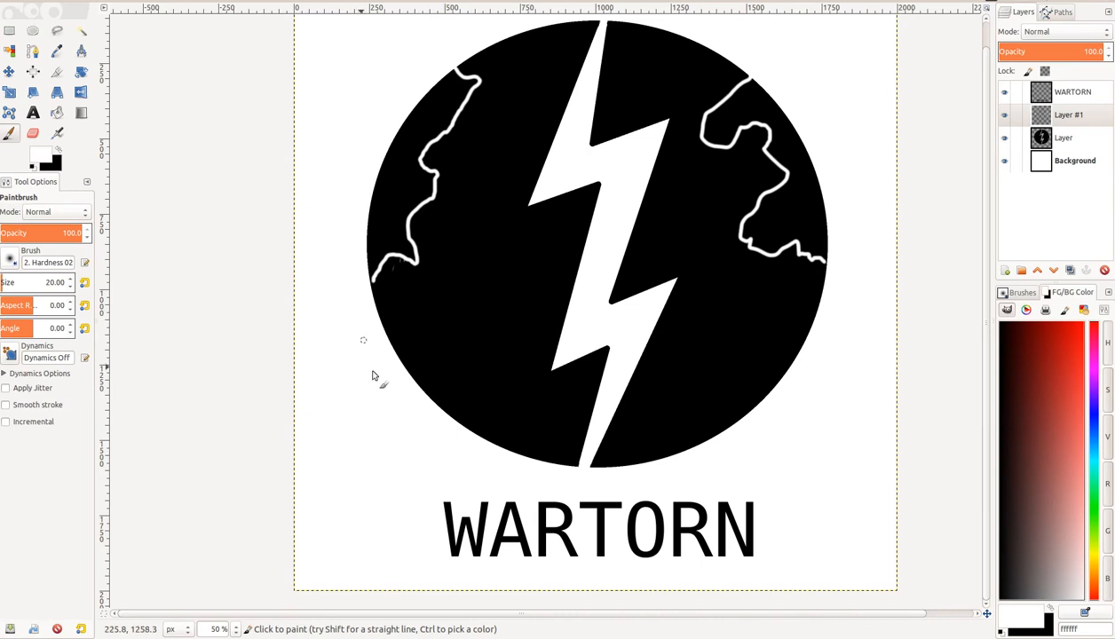
mouse_move(407, 369)
left_mouse_down()
mouse_move(448, 391)
mouse_move(460, 416)
left_mouse_up()
left_click_drag(797, 336, 762, 328)
left_click_drag(732, 382, 719, 432)
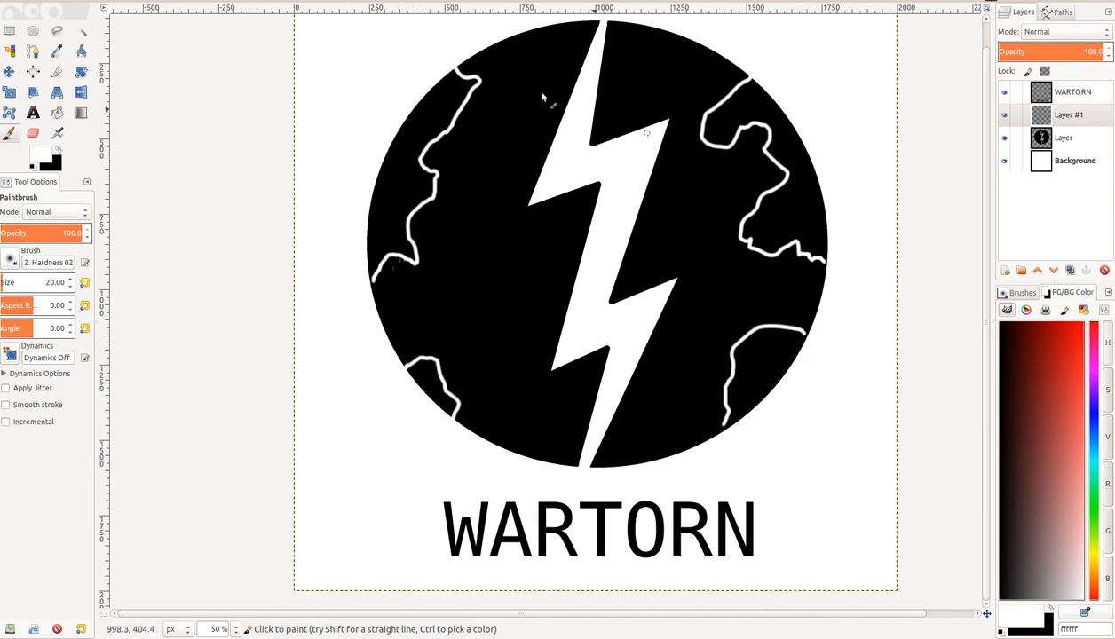
Step: Try painting four downward-curving white latitude lines across the circle
scroll(435, 266, "up", 2)
scroll(431, 301, "down", 1)
scroll(426, 306, "right", 3)
scroll(417, 287, "down", 1)
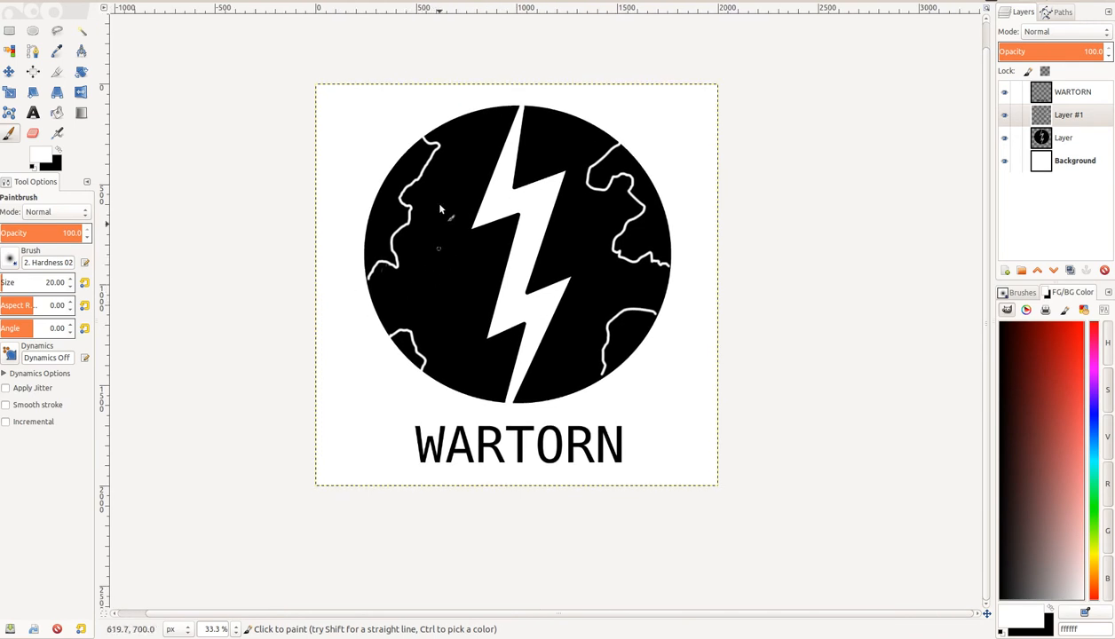
scroll(439, 251, "up", 1)
scroll(410, 198, "down", 2)
scroll(479, 249, "up", 6)
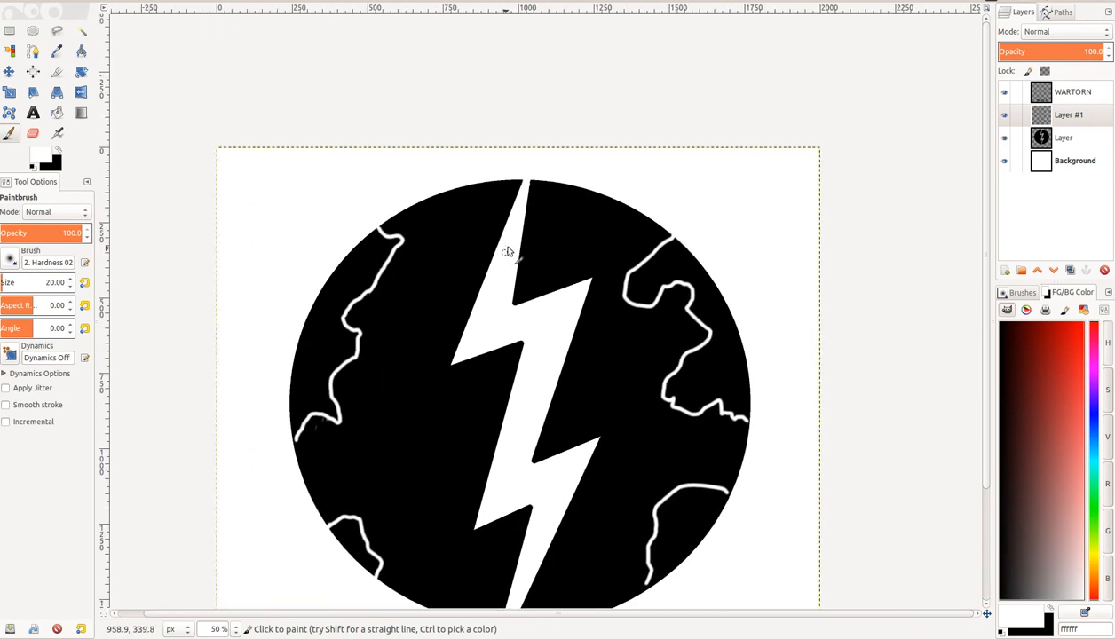
mouse_move(426, 197)
left_mouse_down()
mouse_move(561, 236)
mouse_move(659, 226)
left_mouse_up()
left_click_drag(306, 315, 737, 329)
left_click_drag(263, 400, 741, 417)
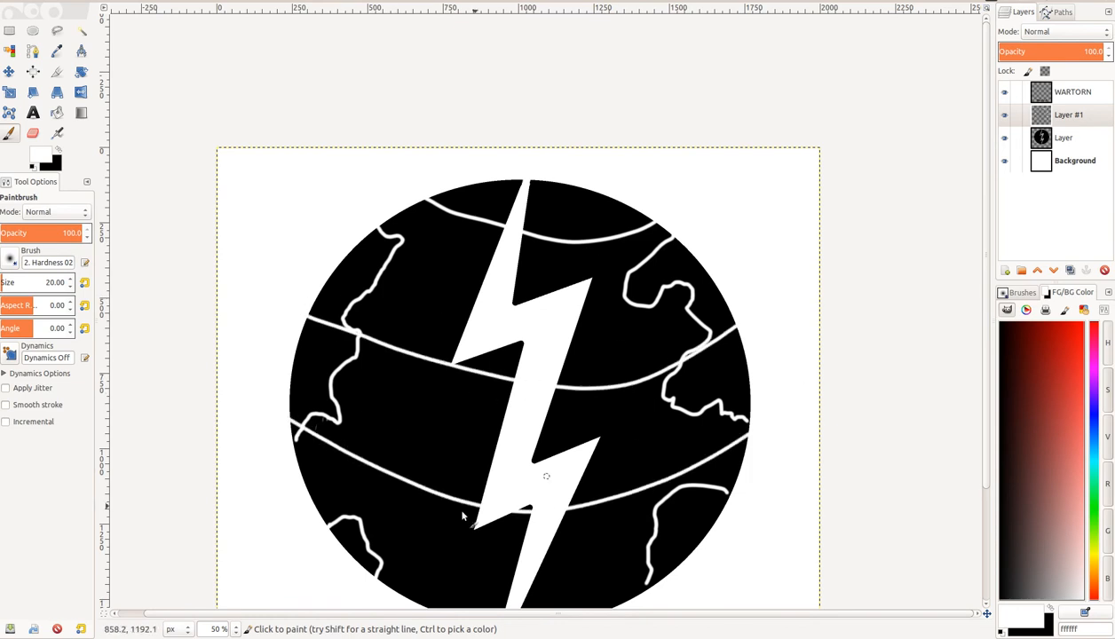
scroll(306, 524, "down", 5)
mouse_move(356, 386)
left_mouse_down()
mouse_move(512, 451)
mouse_move(781, 330)
left_mouse_up()
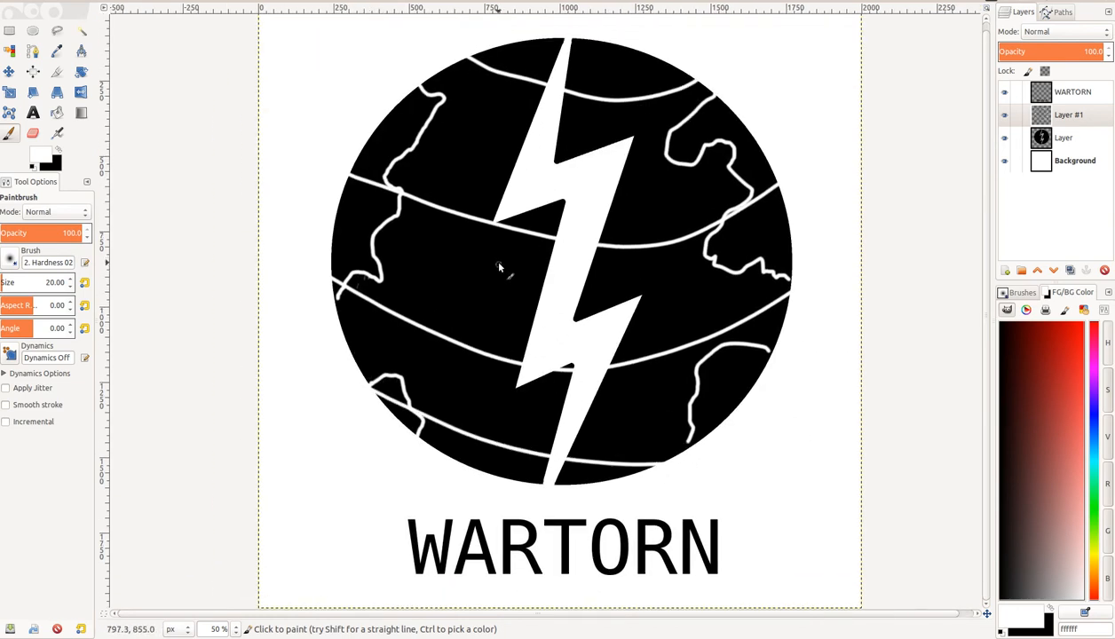
Step: Try painting curved white longitude lines from the top to the bottom of the circle on both sides of the bolt
scroll(499, 271, "up", 3)
scroll(461, 307, "down", 2)
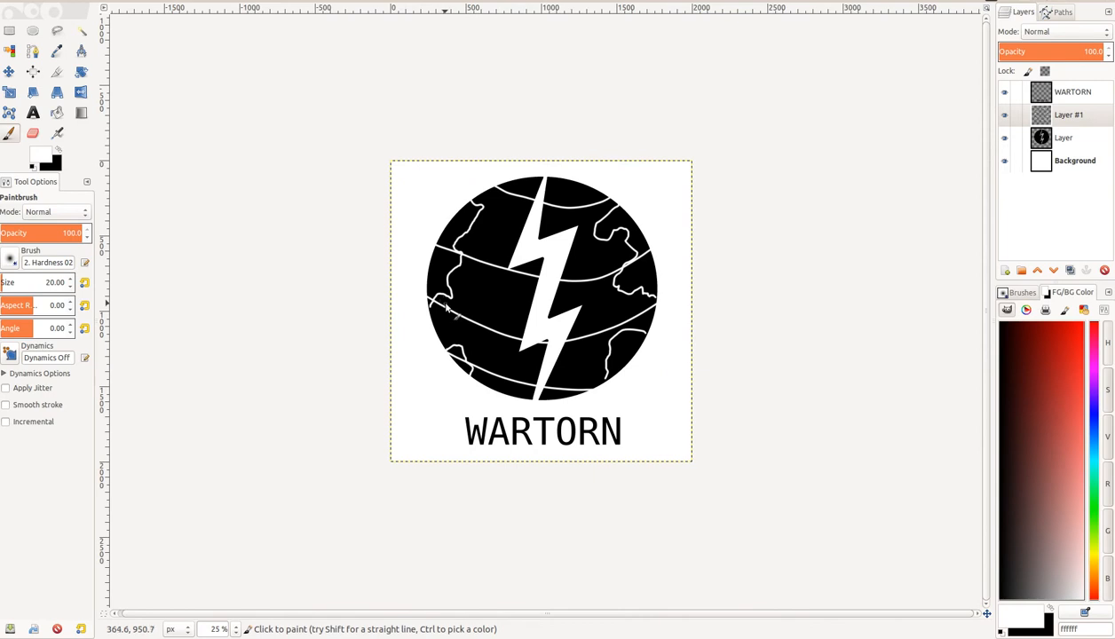
scroll(512, 160, "up", 2)
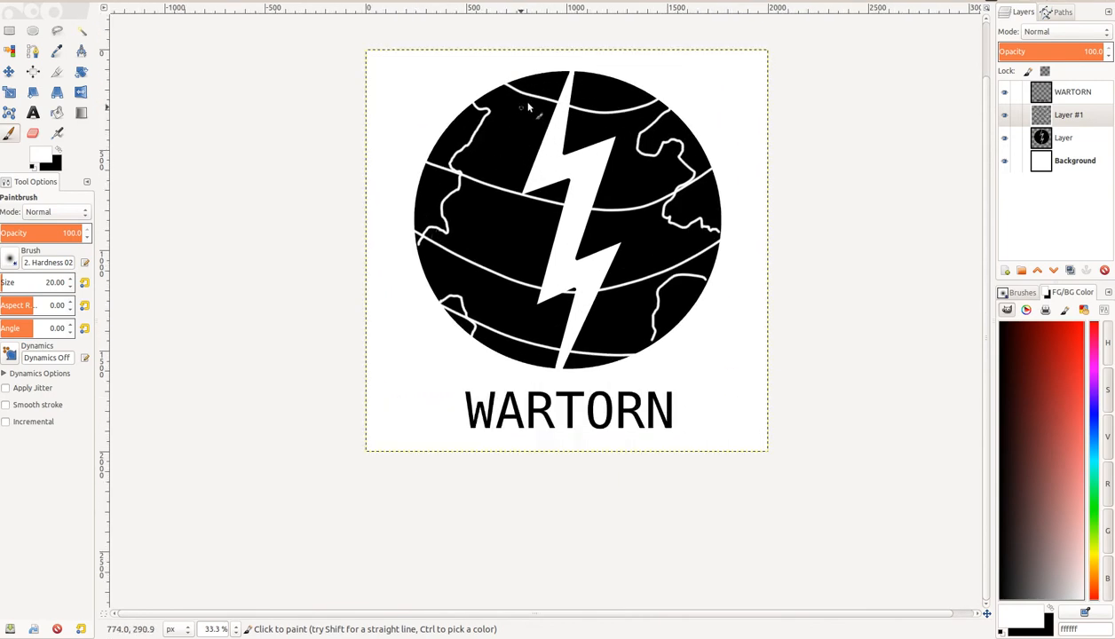
left_click_drag(548, 73, 426, 275)
key("ctrl+z")
left_click_drag(542, 67, 444, 315)
left_click_drag(617, 111, 626, 351)
left_click_drag(641, 82, 672, 314)
left_click_drag(659, 88, 696, 286)
left_click_drag(498, 96, 460, 206)
Step: Undo the longitude lines and the two lower latitude lines
key("ctrl+z")
key("ctrl+z")
key("ctrl+z")
key("ctrl+z")
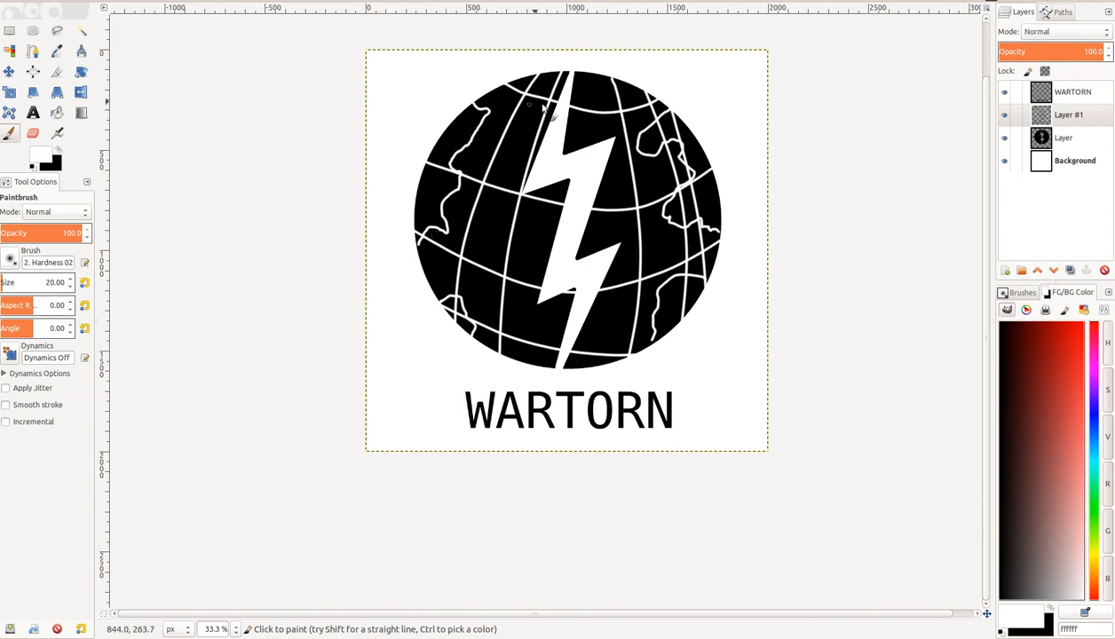
key("ctrl+z")
key("ctrl+z")
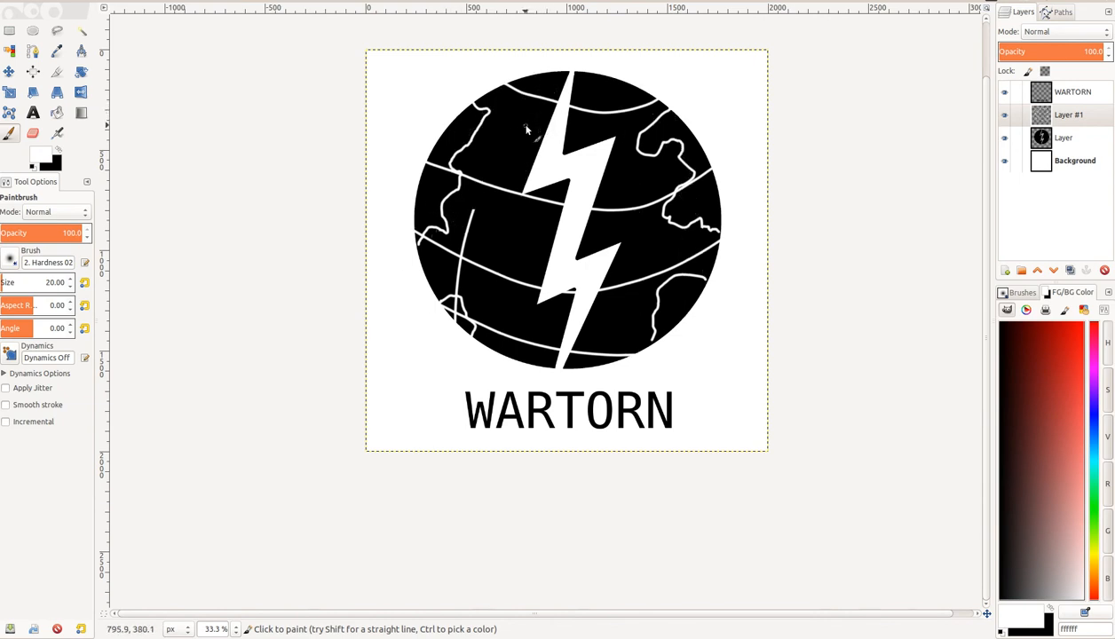
key("ctrl+z")
key("ctrl+z")
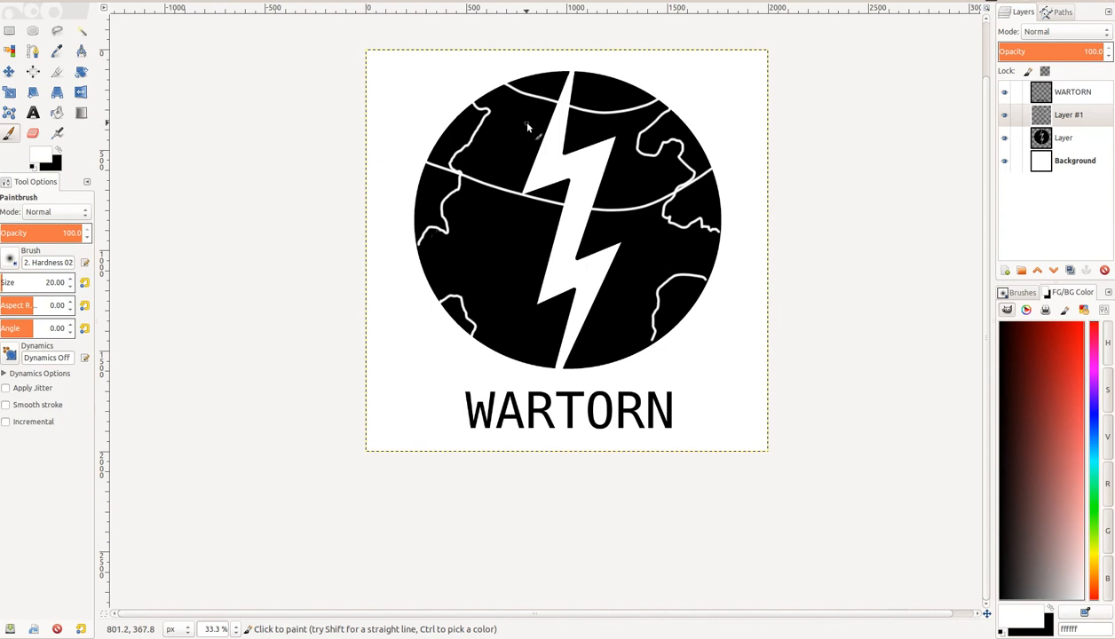
Step: Try a second set of curved longitude lines down both sides of the lightning bolt
left_click_drag(537, 73, 479, 342)
mouse_move(523, 73)
left_mouse_down()
mouse_move(459, 348)
mouse_move(510, 355)
left_mouse_up()
mouse_move(609, 82)
left_mouse_down()
mouse_move(591, 351)
mouse_move(630, 98)
mouse_move(639, 341)
left_mouse_up()
left_click_drag(666, 105, 679, 305)
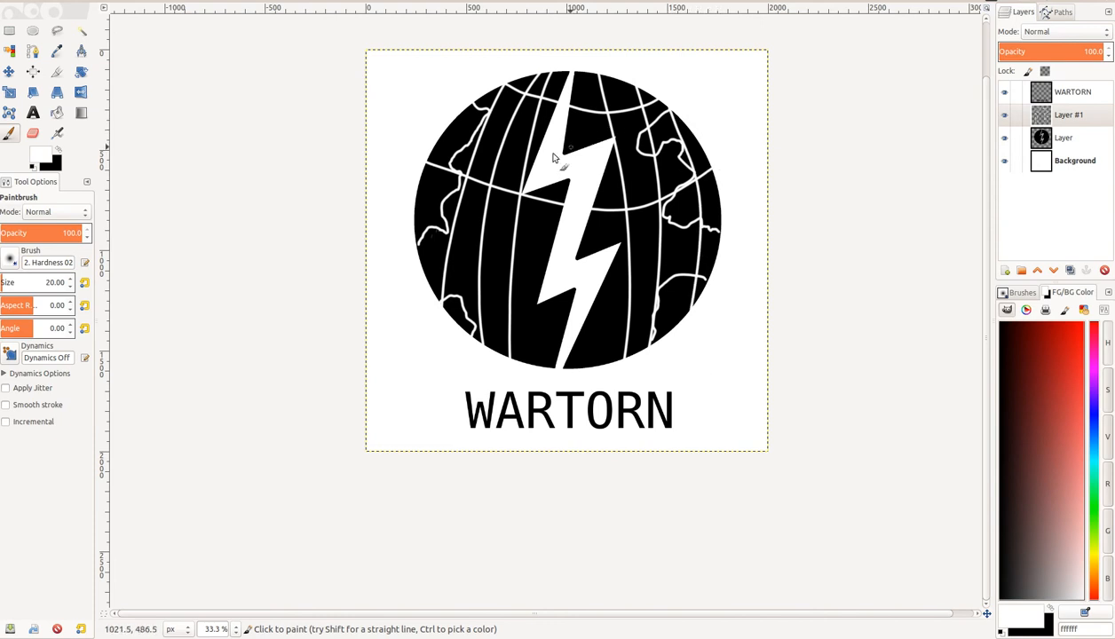
Step: Undo the second set of longitude lines
key("ctrl+z")
key("ctrl+z")
key("ctrl+z")
key("ctrl+z")
key("ctrl+z")
key("ctrl+z")
key("ctrl+z")
key("ctrl+z")
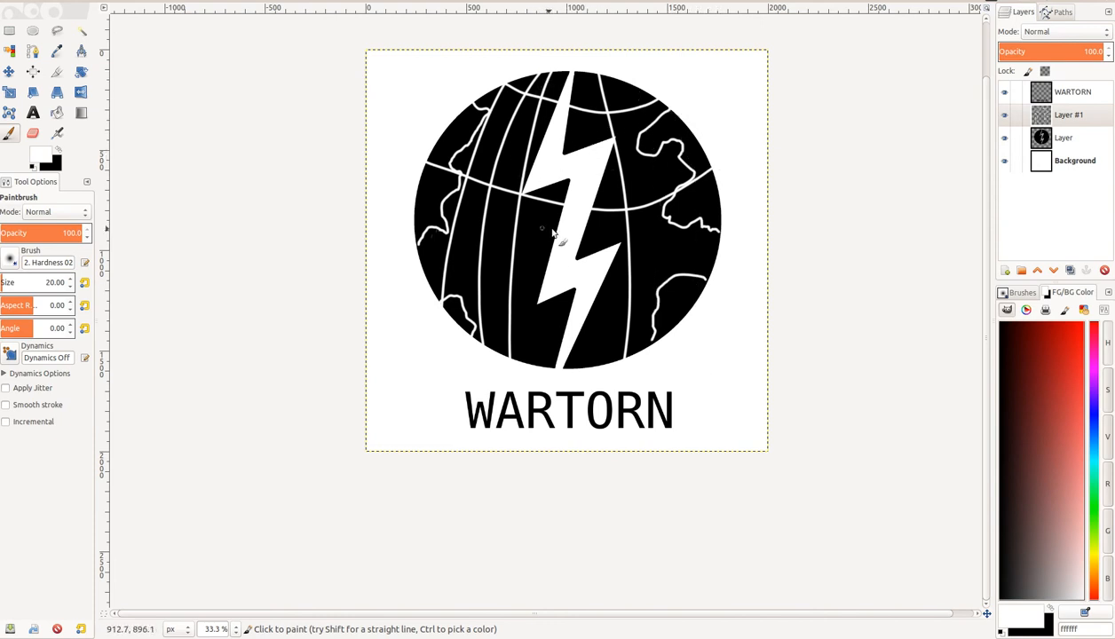
Step: Try two new latitude lines across the lower half of the circle and undo all the latitude lines
left_click_drag(427, 246, 665, 284)
left_click_drag(424, 217, 714, 238)
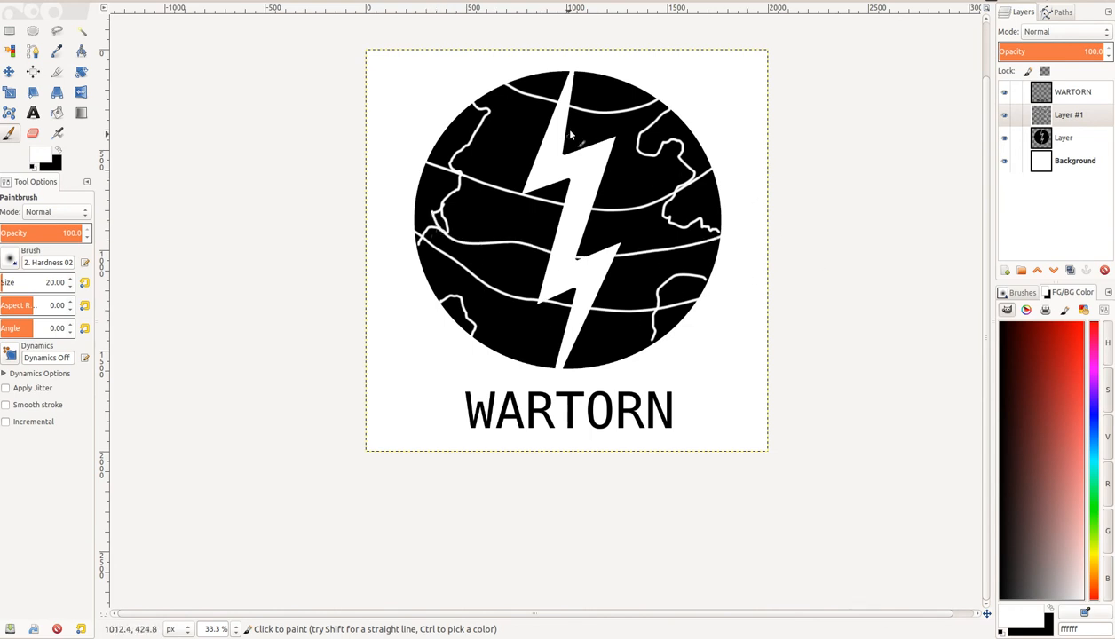
key("ctrl+z")
key("ctrl+z")
key("ctrl+z")
key("ctrl+z")
key("ctrl+z")
key("ctrl+z")
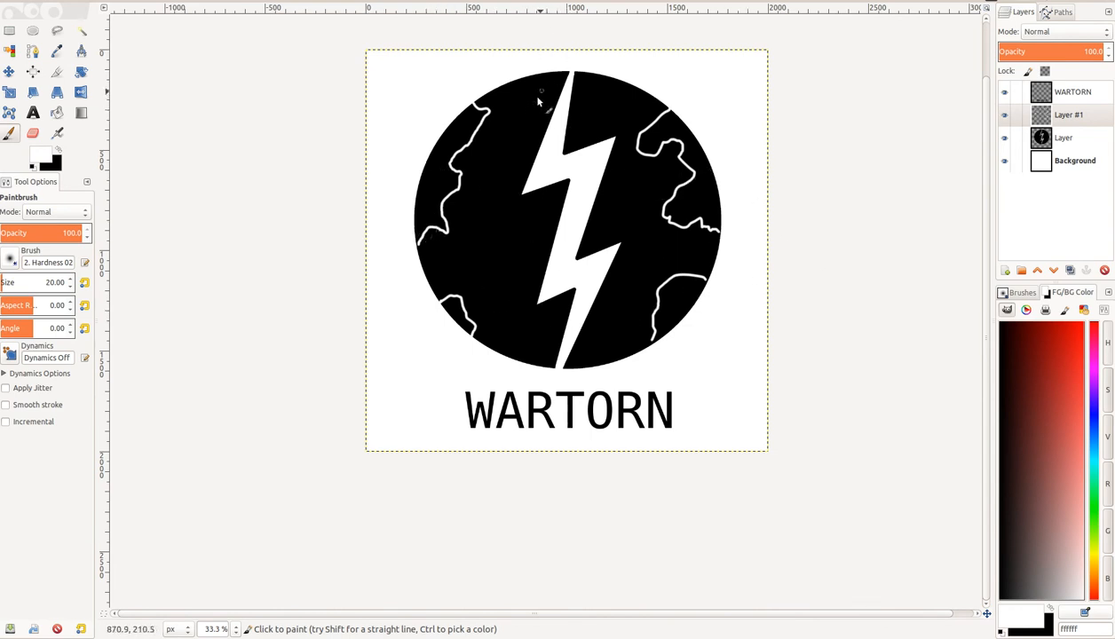
Step: Try painting longitude lines alone across the circle, including ones close to the lightning bolt
mouse_move(536, 74)
left_mouse_down()
mouse_move(512, 357)
mouse_move(463, 330)
left_mouse_up()
left_click_drag(604, 75, 652, 342)
left_click_drag(586, 77, 623, 355)
left_click_drag(664, 114, 680, 309)
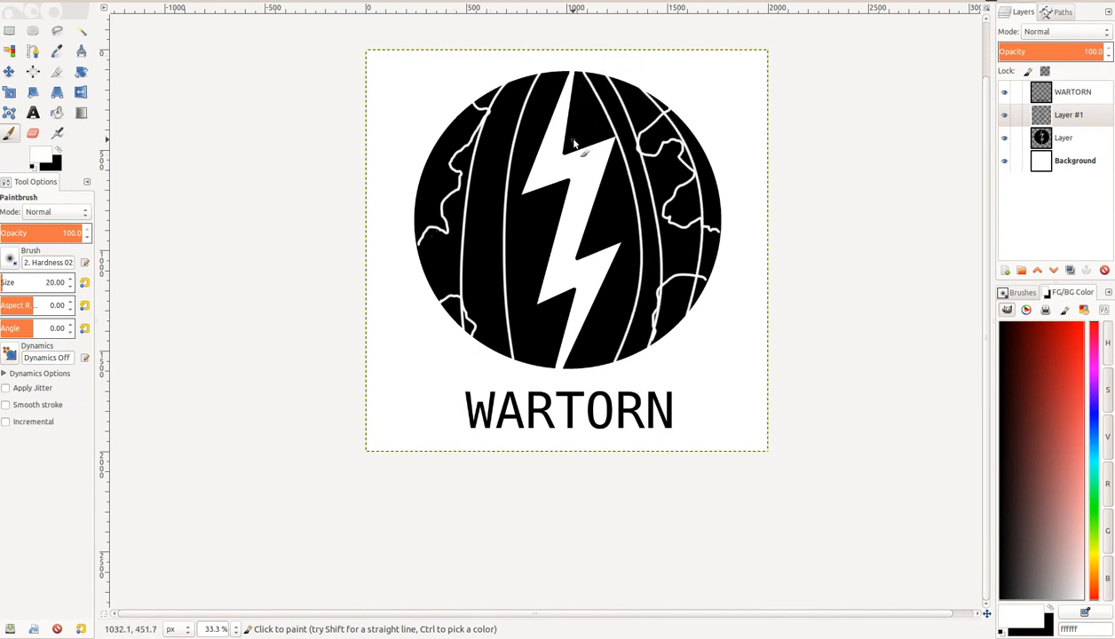
left_click_drag(579, 78, 610, 366)
mouse_move(561, 62)
left_mouse_down()
mouse_move(569, 336)
mouse_move(556, 235)
left_mouse_up()
scroll(558, 249, "down", 3)
scroll(558, 248, "up", 4)
scroll(559, 244, "down", 1, "ctrl")
scroll(568, 191, "down", 3)
scroll(568, 191, "up", 1, "ctrl")
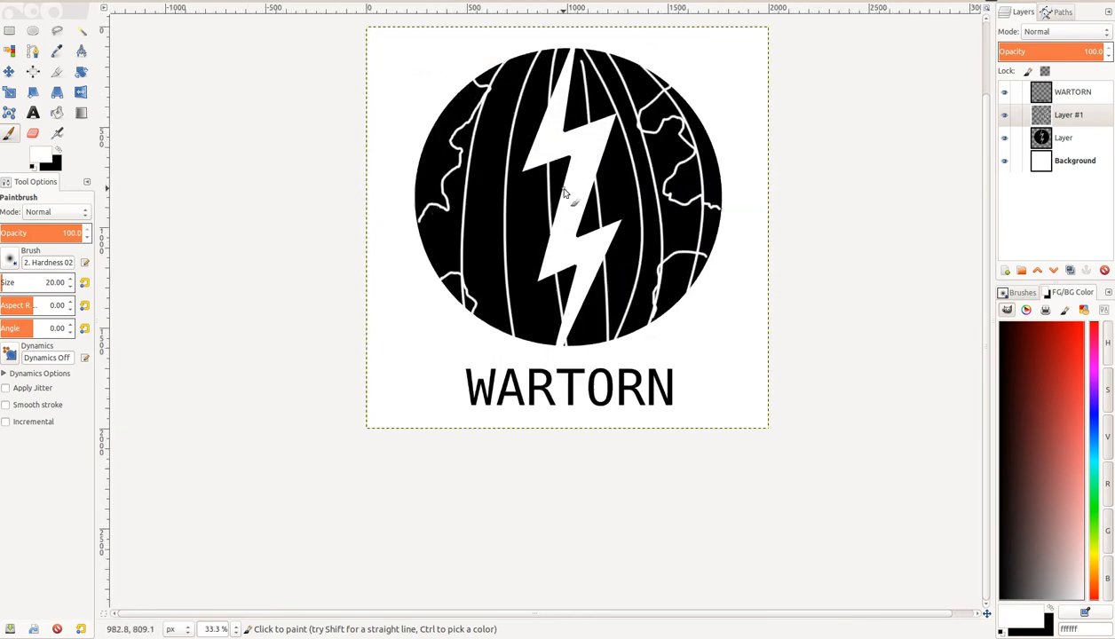
Step: Undo all the longitude lines, keeping only the coastlines on the circle
scroll(571, 203, "up", 3)
key("ctrl+z")
key("ctrl+z")
key("ctrl+z")
key("ctrl+z")
key("ctrl+z")
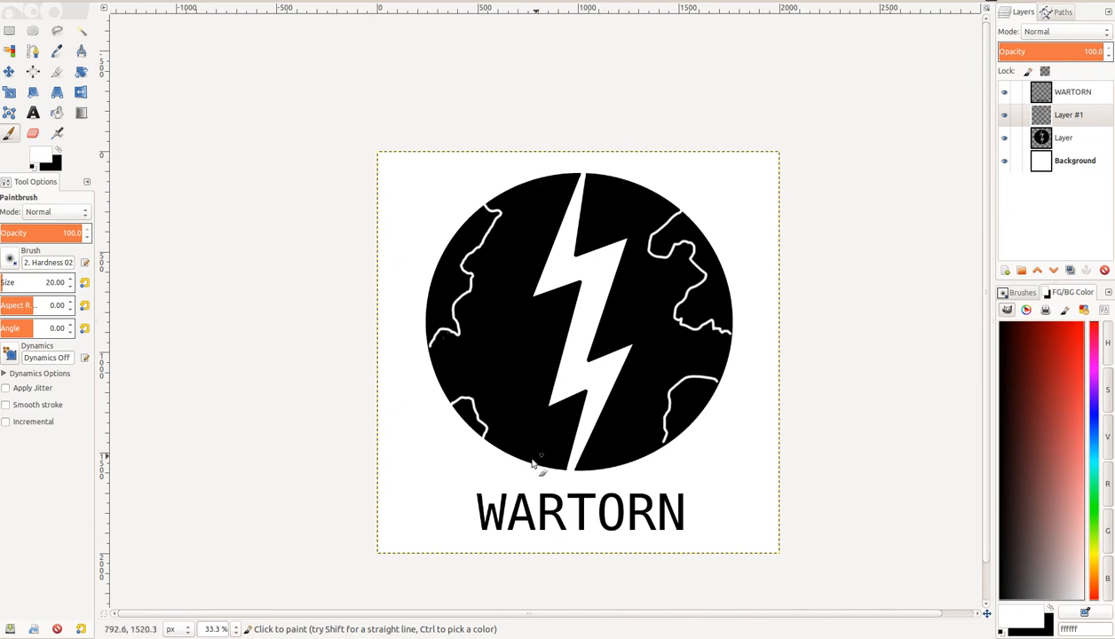
Step: Paint a white coastline along the circle's lower edge, and draw a path bowing downward across the circle's upper part as the first latitude line
mouse_move(534, 470)
left_mouse_down()
mouse_move(586, 460)
mouse_move(643, 469)
left_mouse_up()
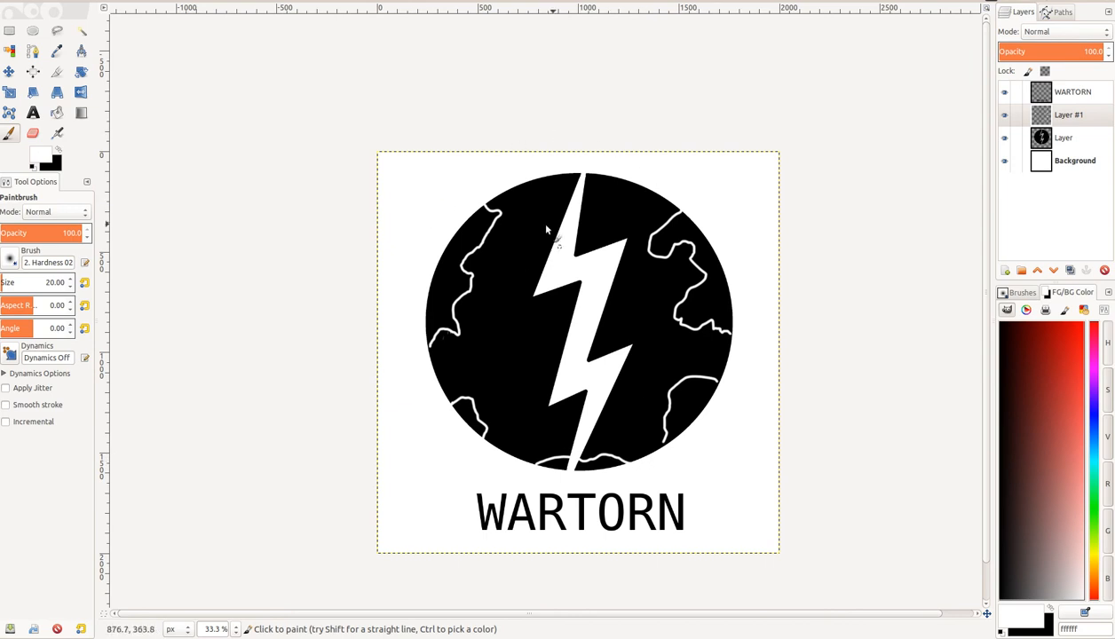
left_click(33, 50)
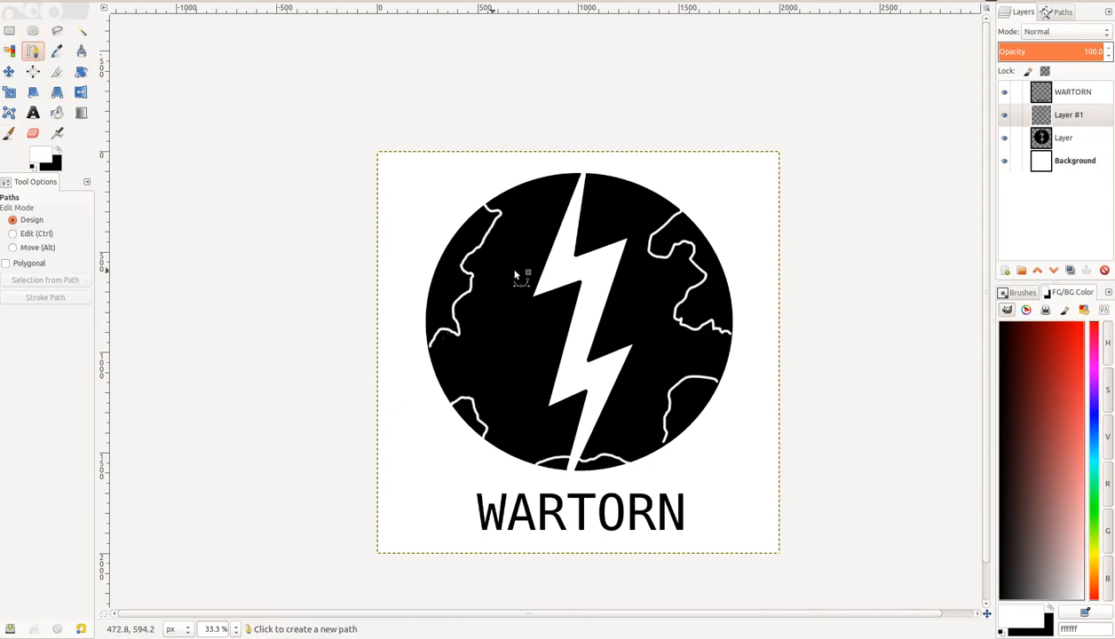
left_click(459, 203)
left_click_drag(737, 202, 840, 159)
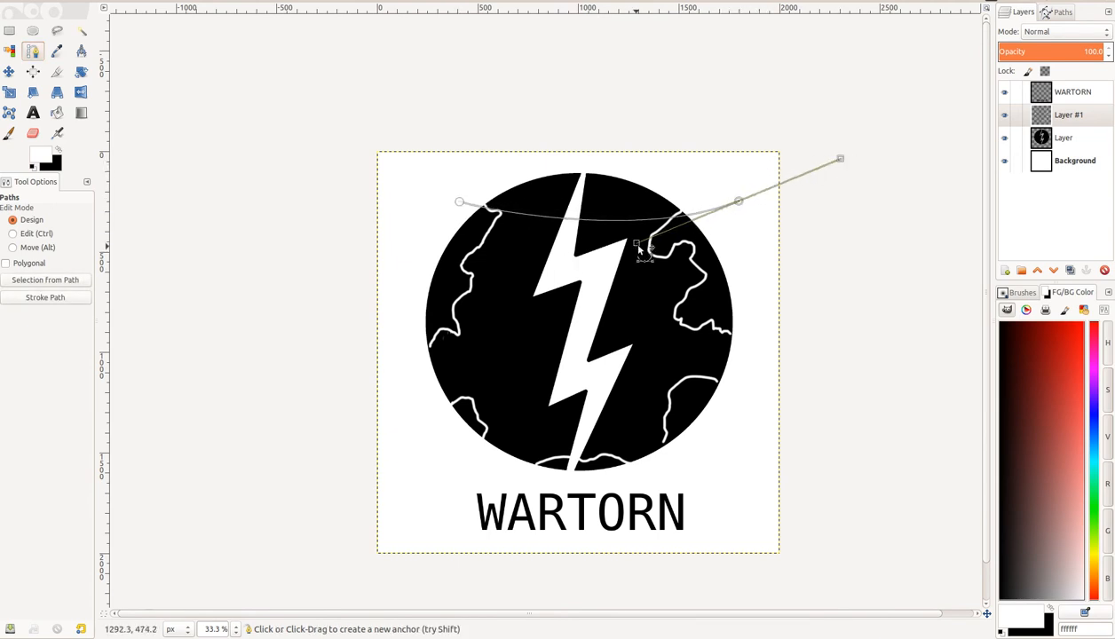
left_click_drag(637, 246, 608, 237)
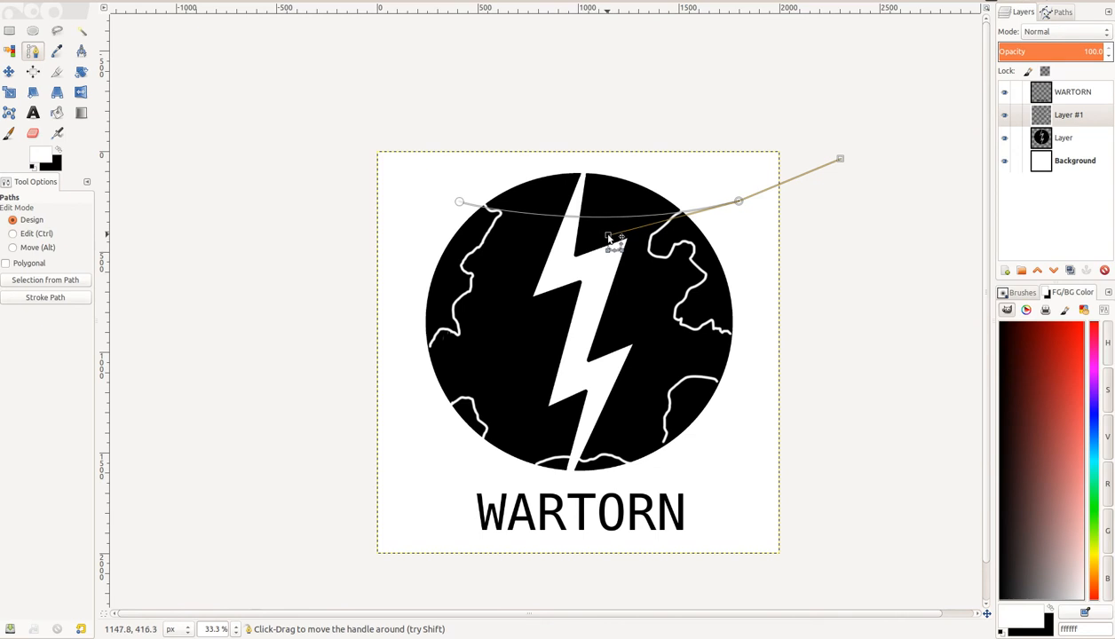
Step: Extend the path outside the circle into two more downward-bowed latitude curves, one just above and one below the circle's middle
left_click_drag(839, 160, 746, 277)
left_click_drag(401, 269, 342, 245)
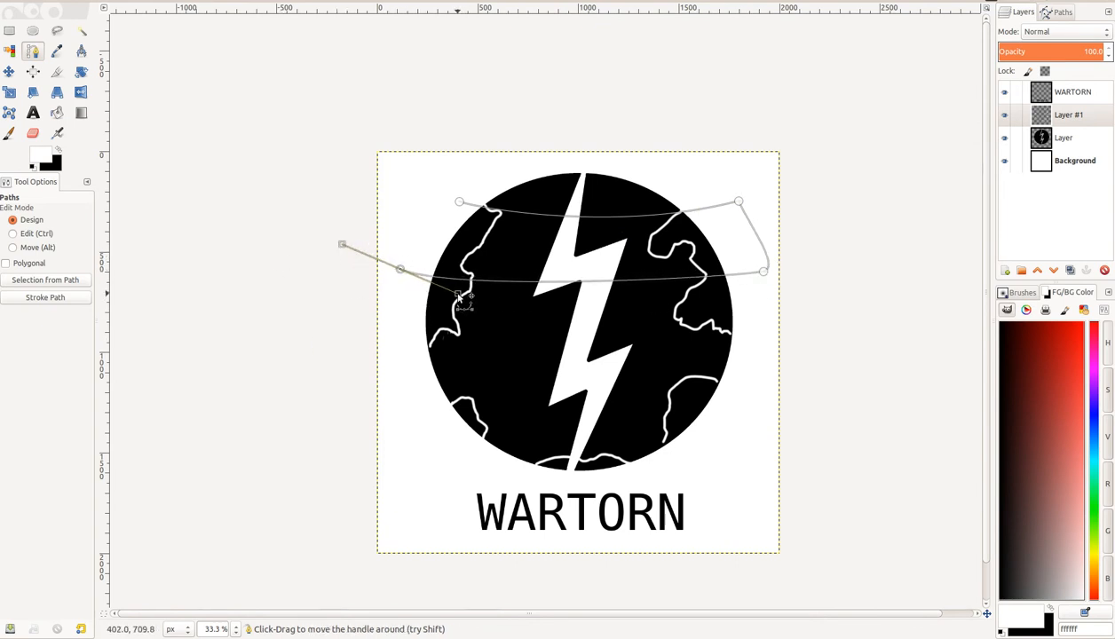
left_click_drag(462, 296, 537, 335)
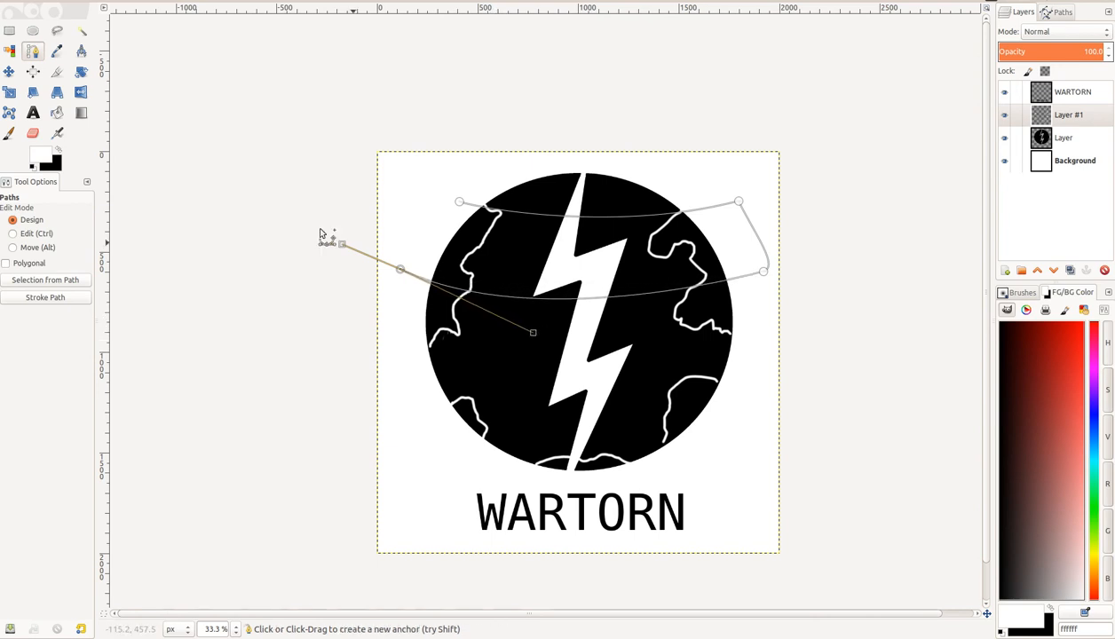
left_click_drag(344, 246, 453, 369)
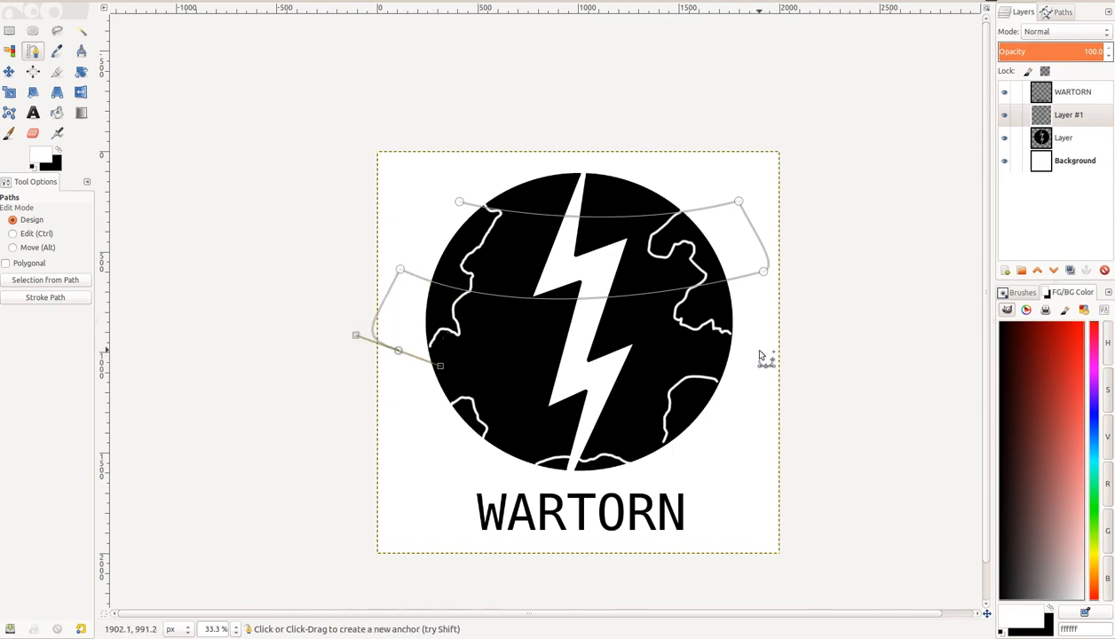
left_click_drag(759, 354, 807, 338)
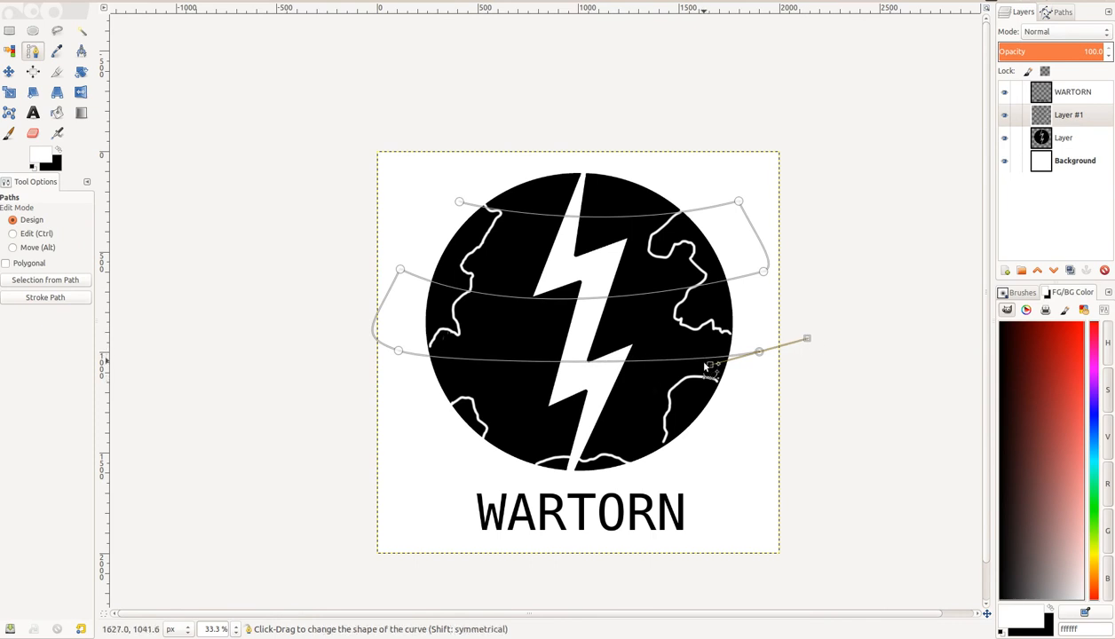
left_click_drag(711, 367, 610, 394)
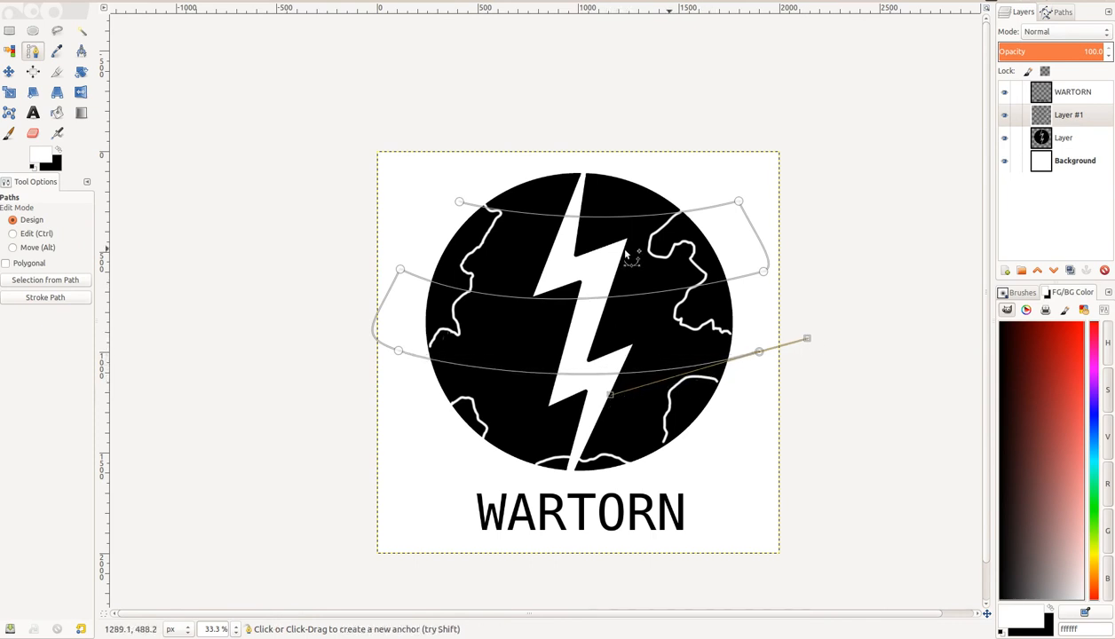
Step: Reshape the second latitude curve by adjusting the handles at both ends so it bows evenly across the circle
left_click(400, 271)
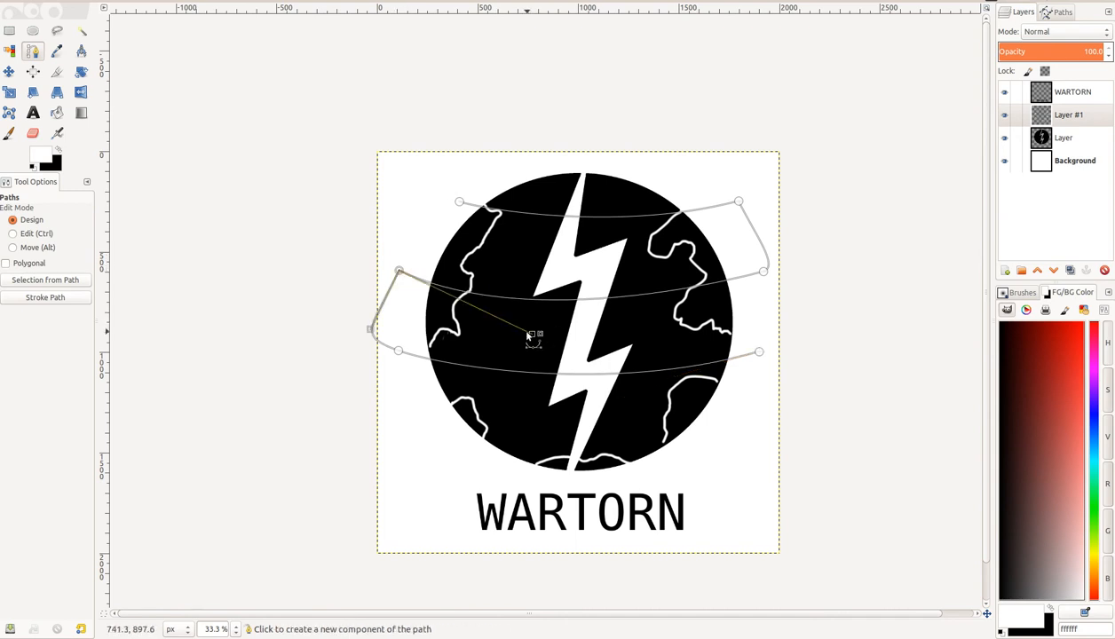
left_click_drag(533, 338, 523, 312)
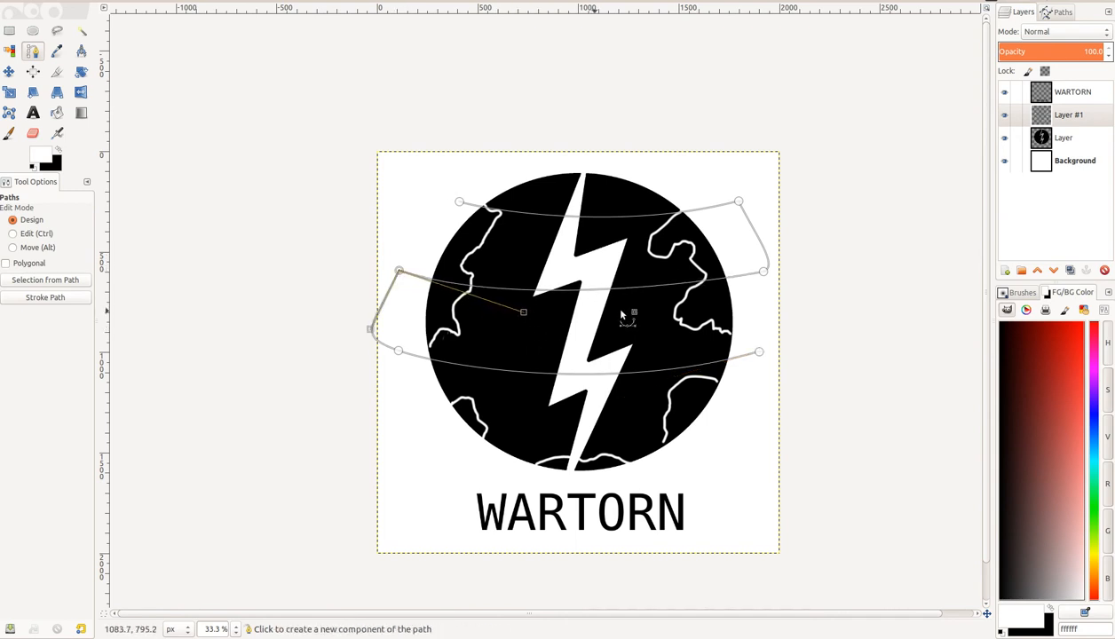
left_click(764, 271)
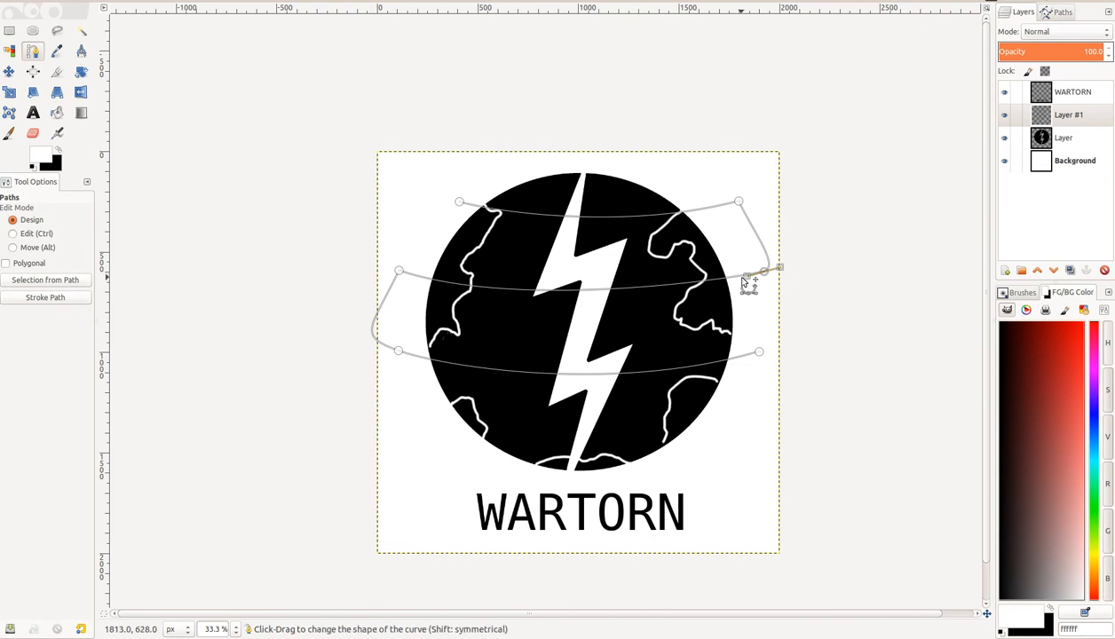
left_click_drag(745, 279, 715, 291)
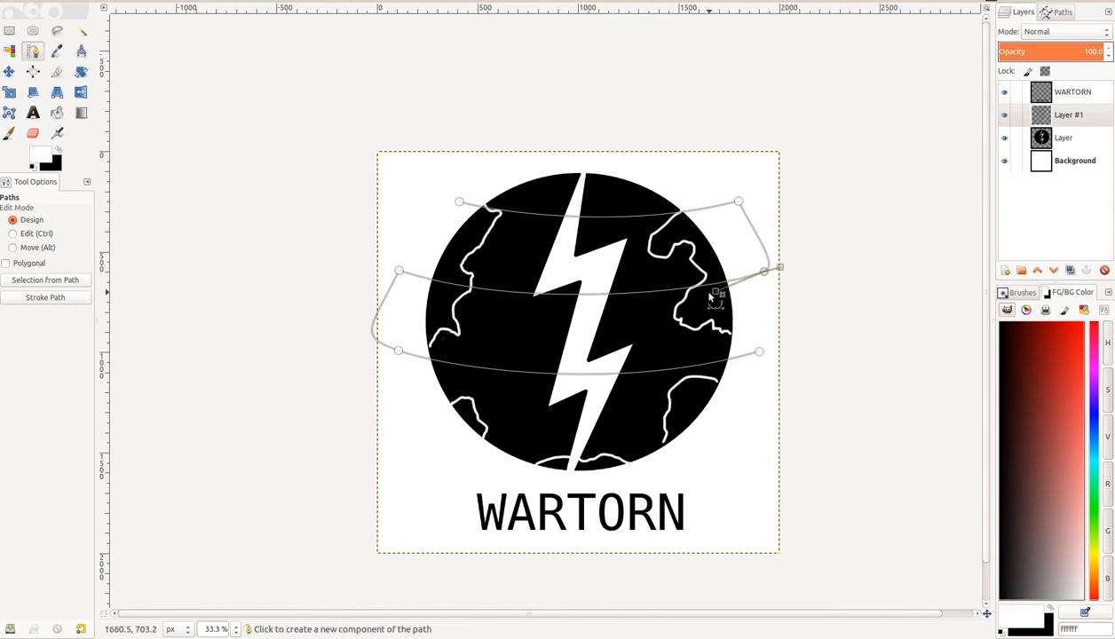
Step: Extend the path into a fourth downward-bowed latitude curve across the circle's lower part and adjust its end handles
left_click(759, 354)
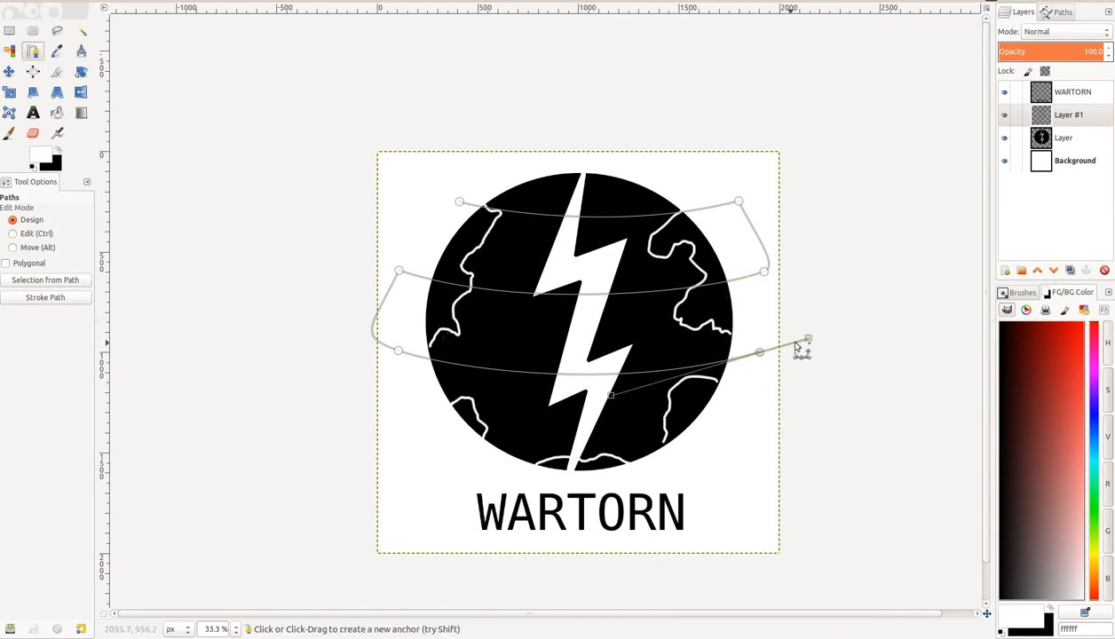
left_click_drag(808, 340, 681, 424)
left_click_drag(427, 416, 379, 400)
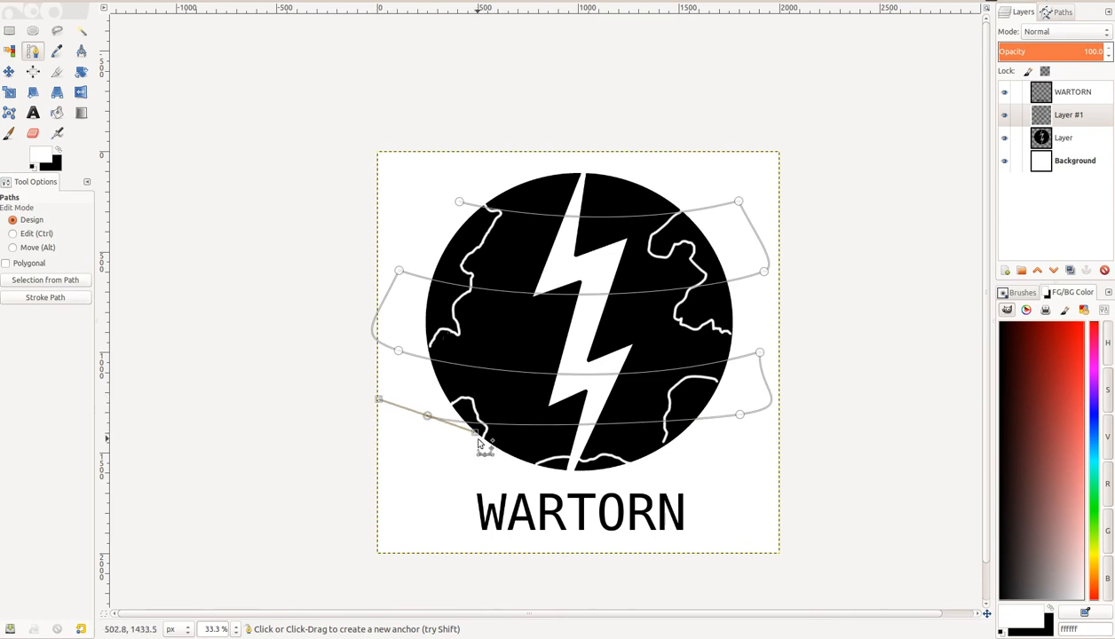
left_click_drag(476, 431, 519, 450)
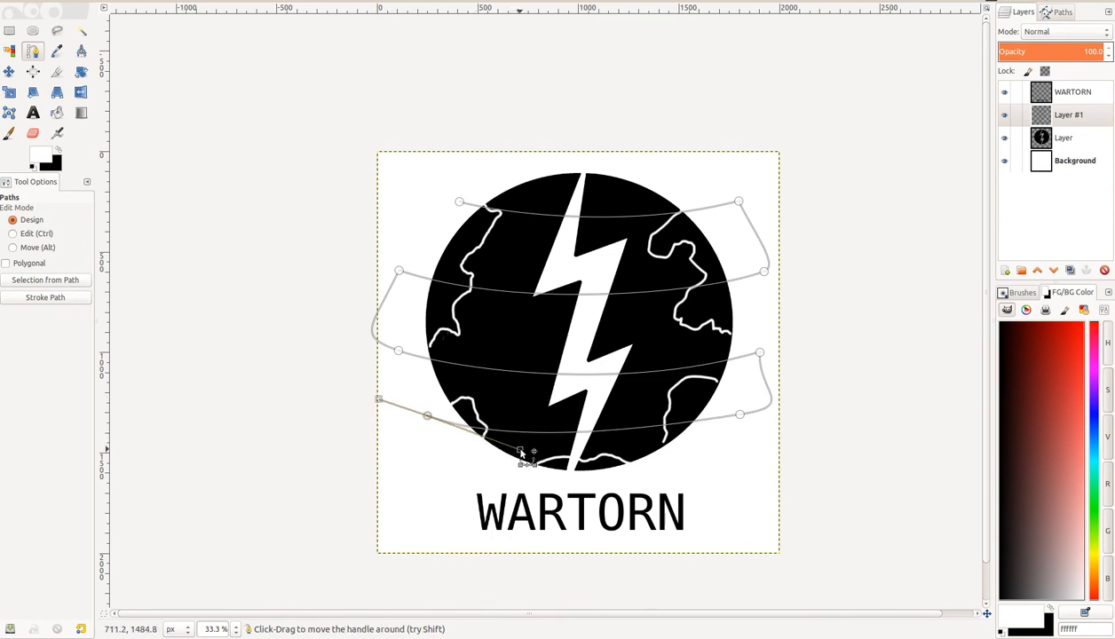
left_click_drag(739, 416, 676, 439)
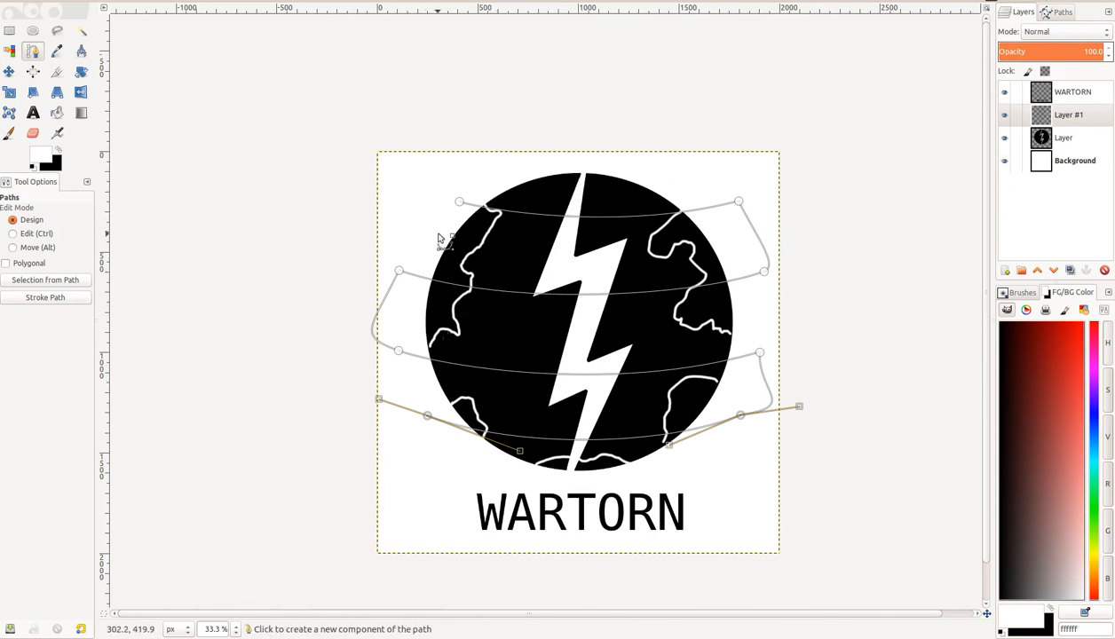
Step: Stroke the latitude path in white with the Paintbrush on Layer #1, and leave the Paths tool for Rectangle Select
left_click(1061, 12)
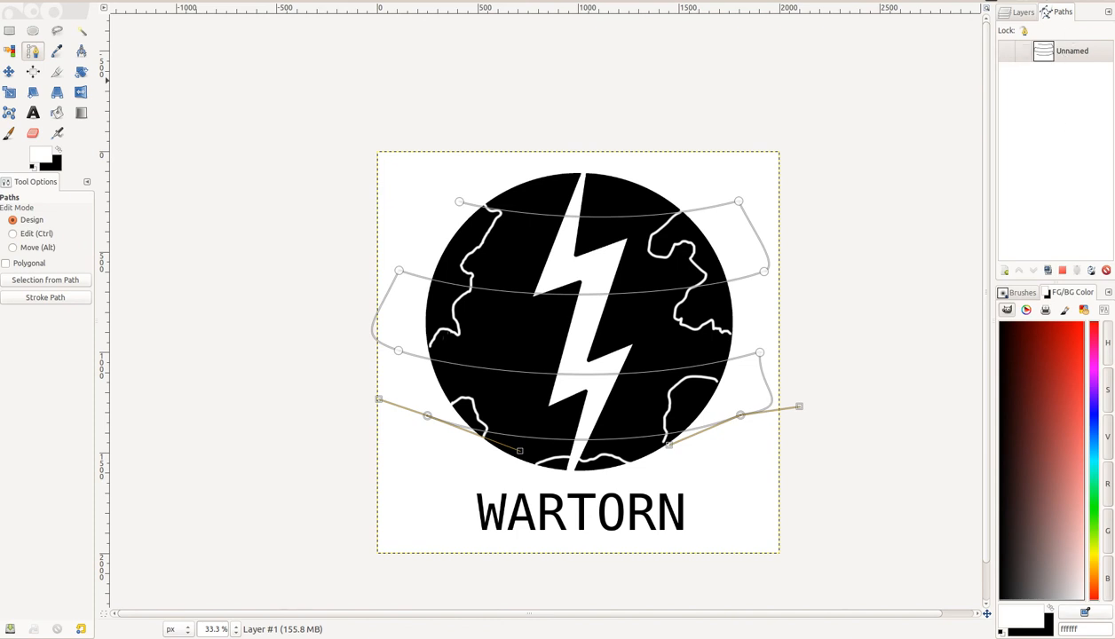
left_click(1091, 271)
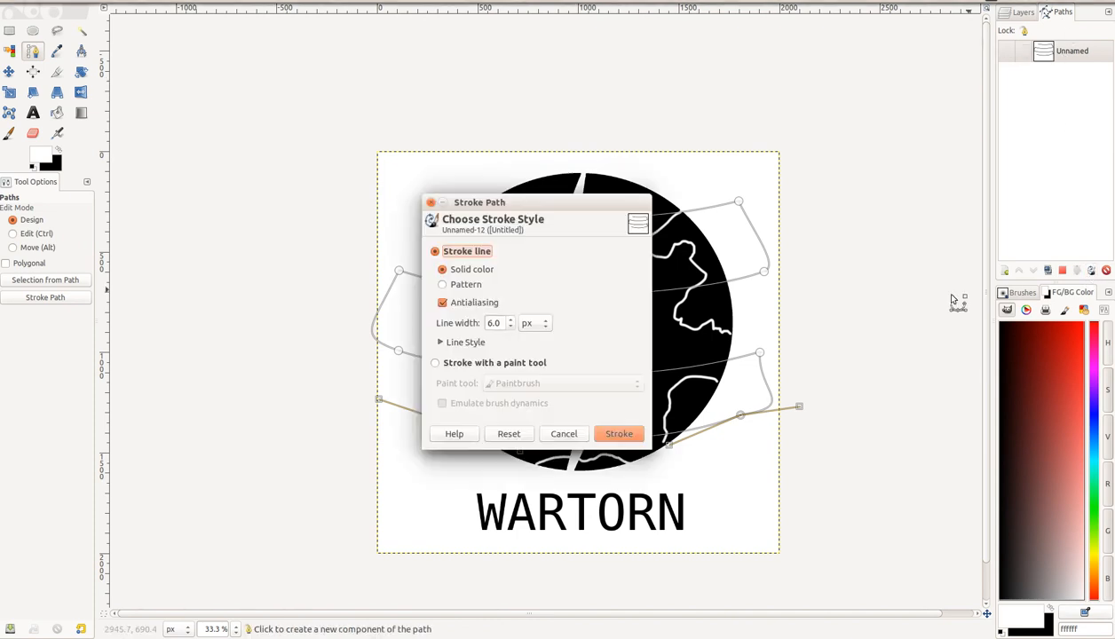
left_click(463, 370)
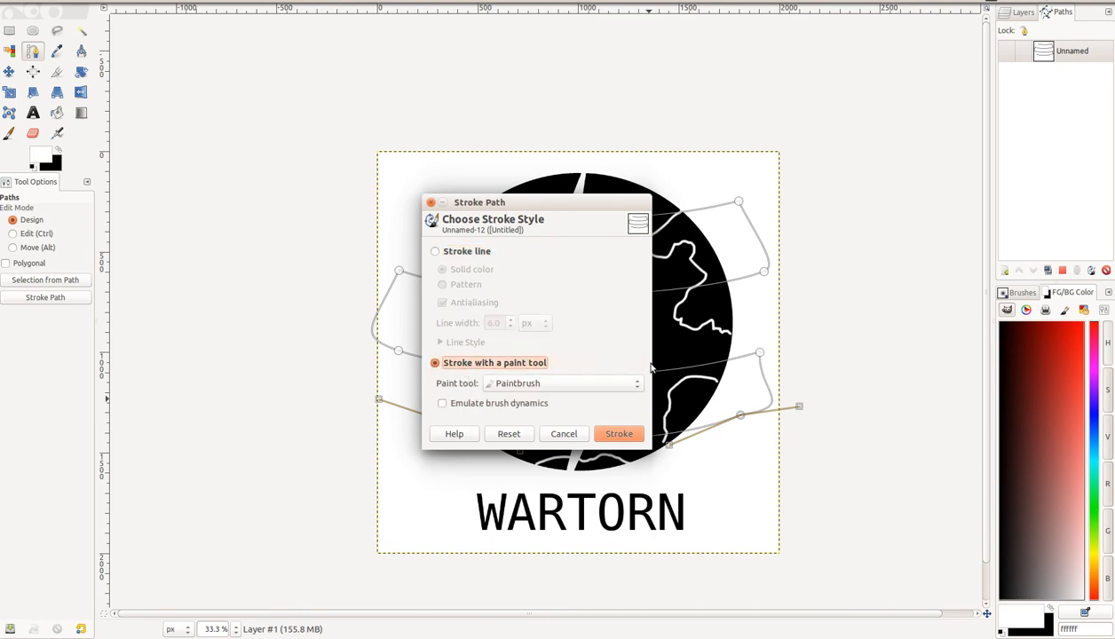
left_click(614, 435)
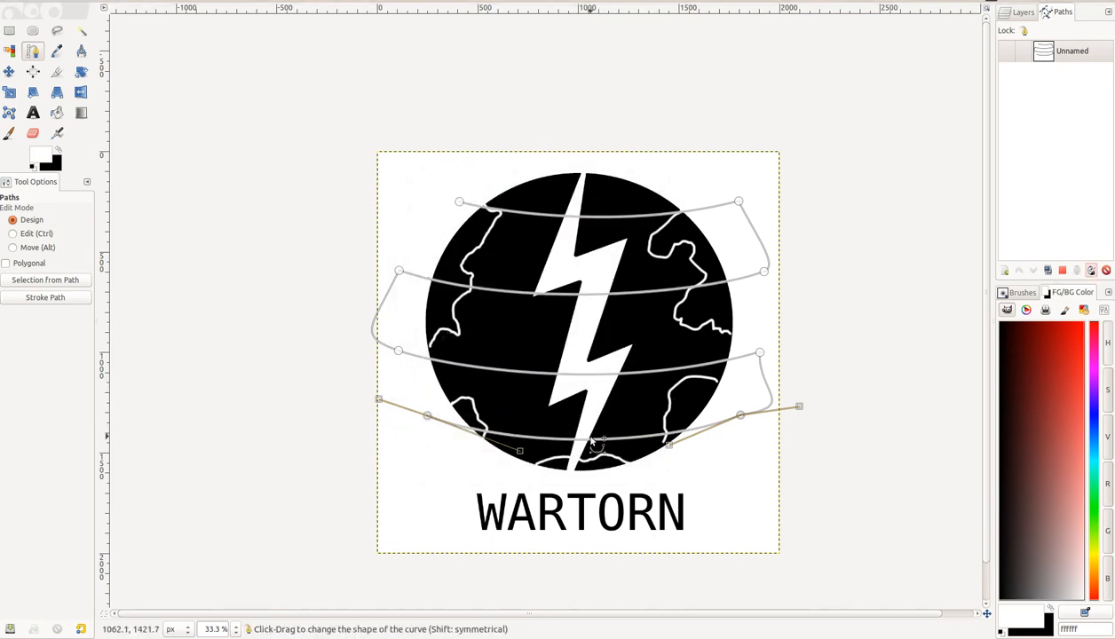
left_click(1015, 16)
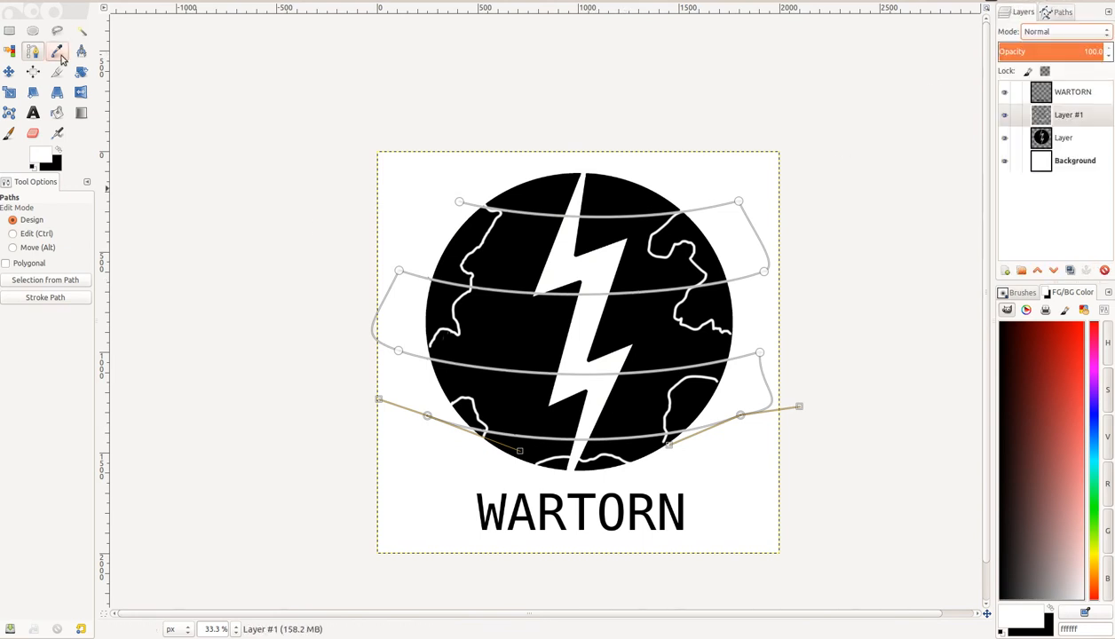
left_click(8, 31)
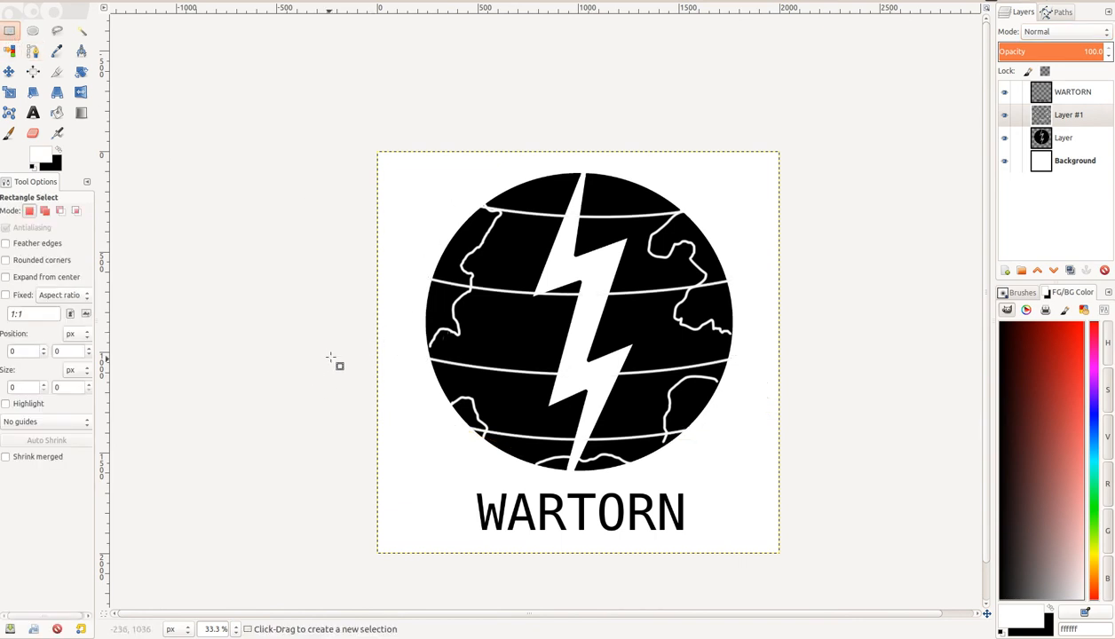
Step: Examine the globe emblem, its coastlines and latitude lines, and the WARTORN text at several zoom levels
scroll(326, 348, "down", 2)
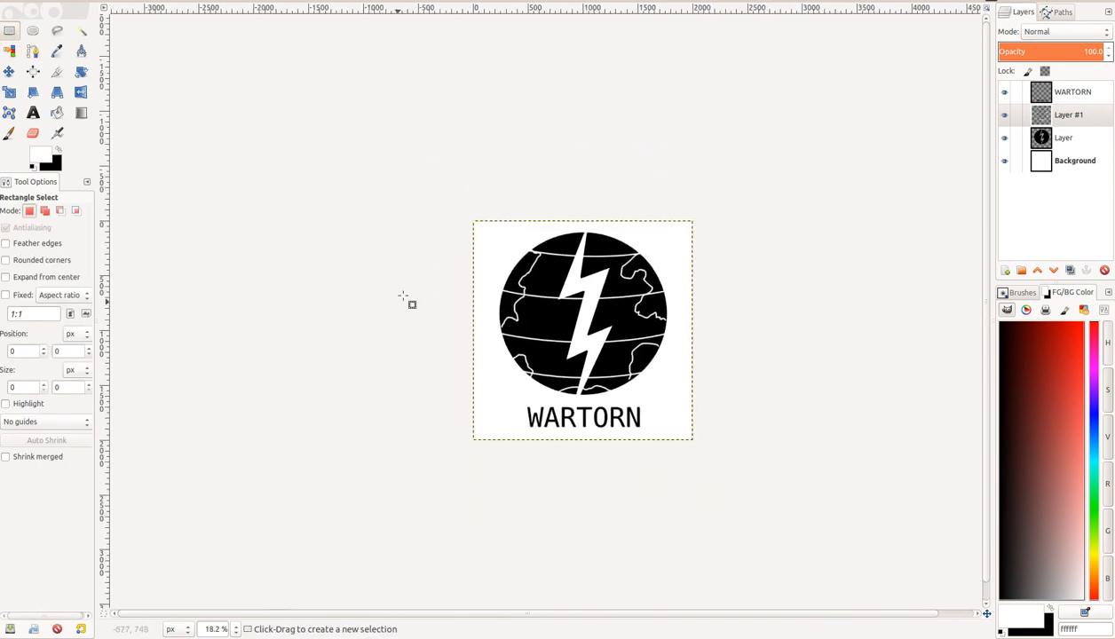
scroll(429, 304, "up", 1)
scroll(428, 304, "up", 2)
scroll(425, 302, "down", 1)
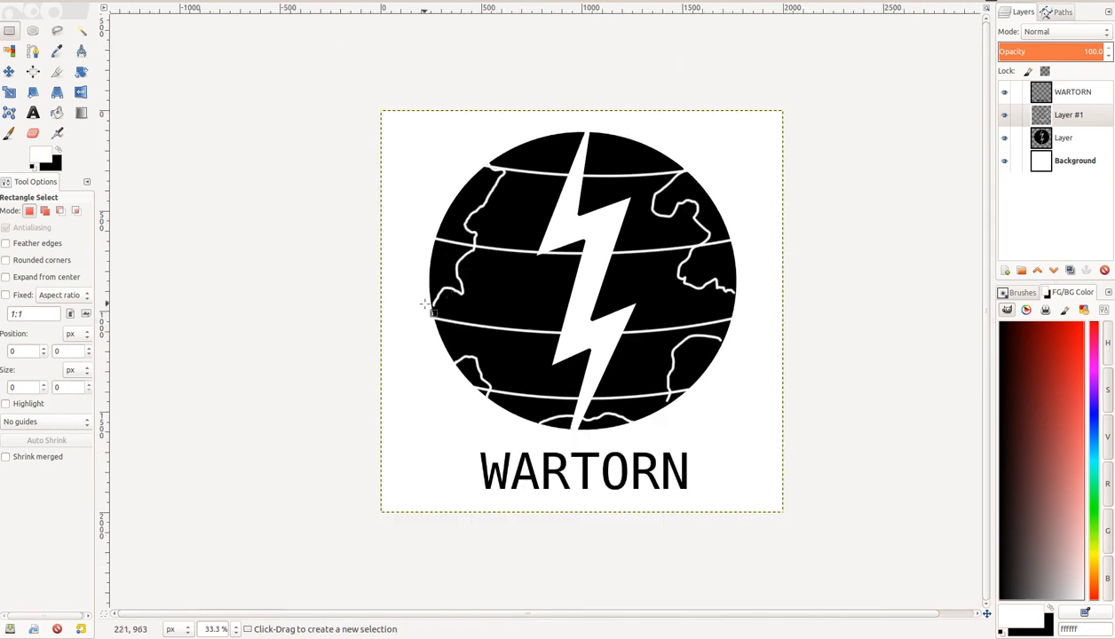
scroll(424, 321, "down", 1)
scroll(411, 306, "left", 2)
scroll(411, 306, "down", 1)
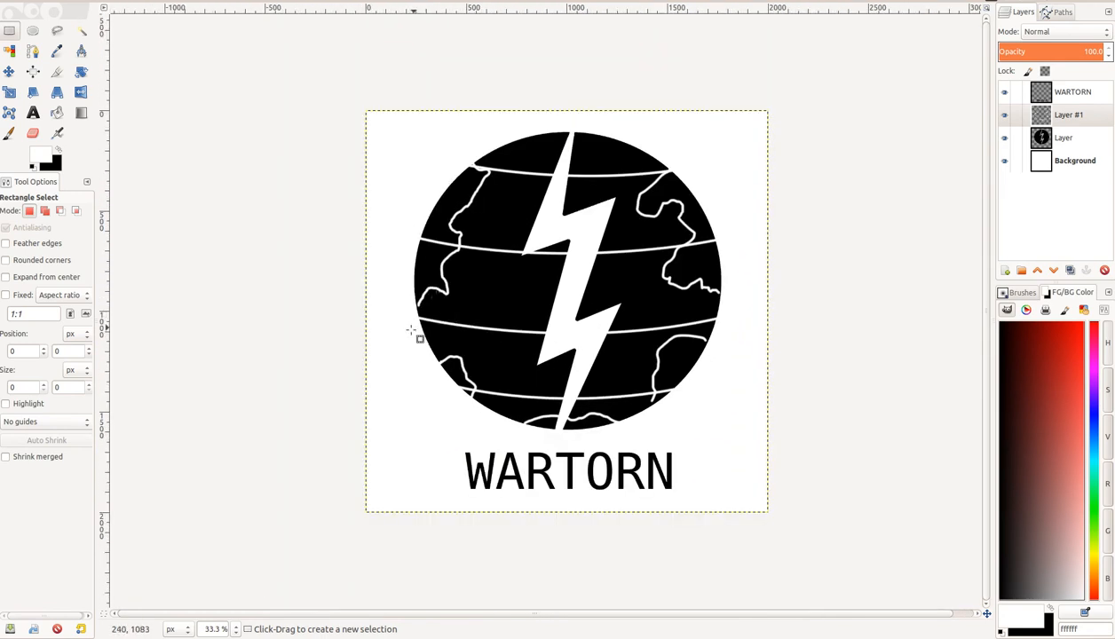
scroll(412, 327, "right", 1)
scroll(415, 348, "up", 1)
scroll(414, 348, "down", 1)
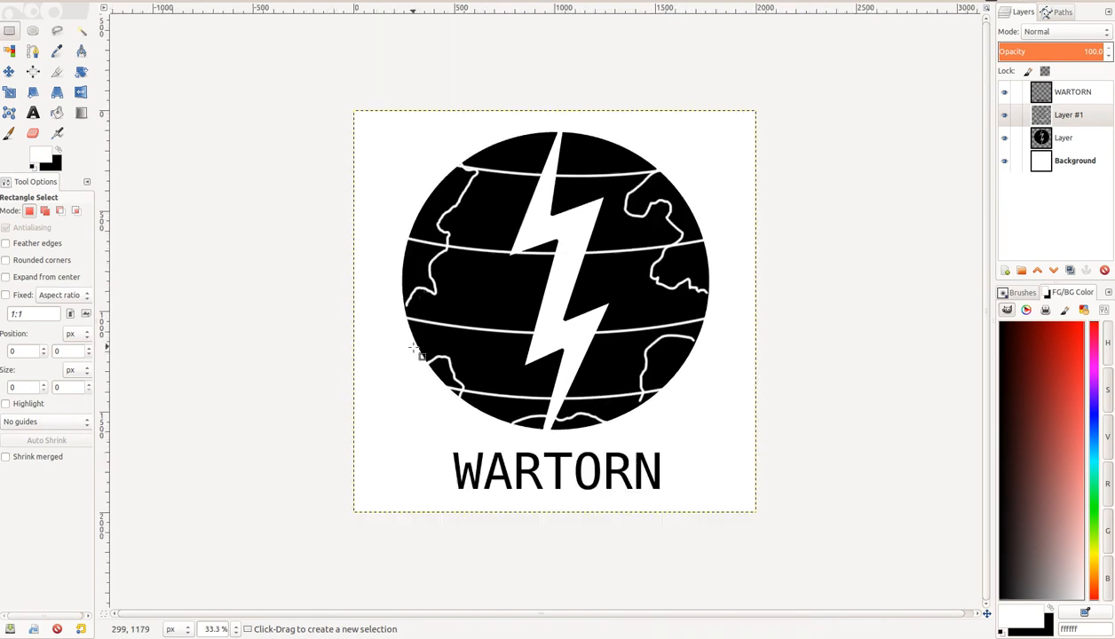
scroll(414, 351, "up", 1)
scroll(414, 351, "right", 1)
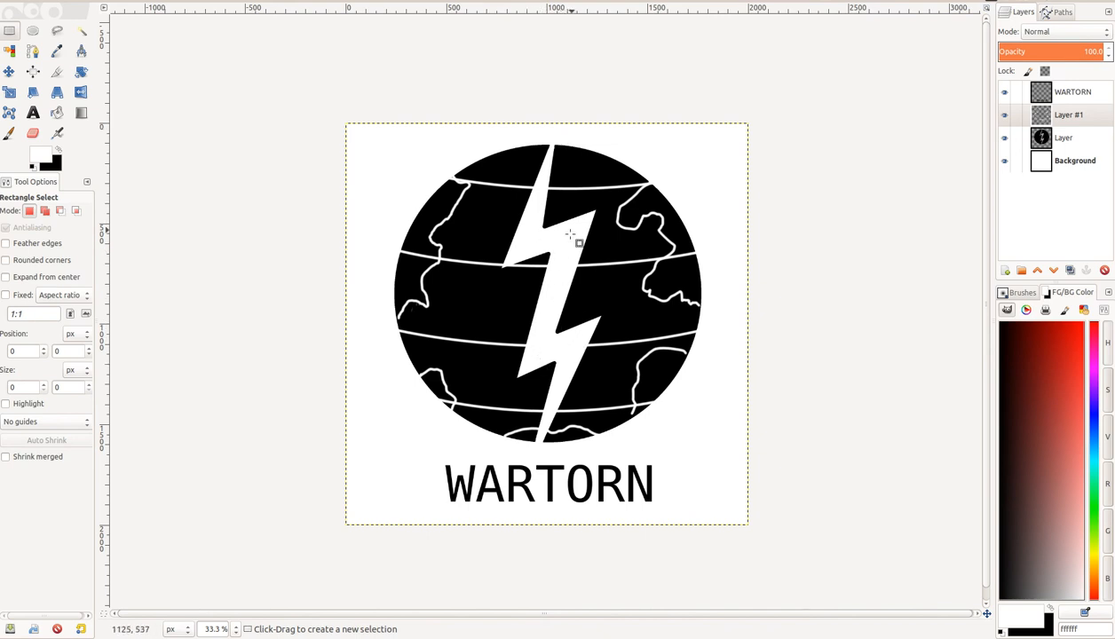
scroll(388, 231, "up", 2)
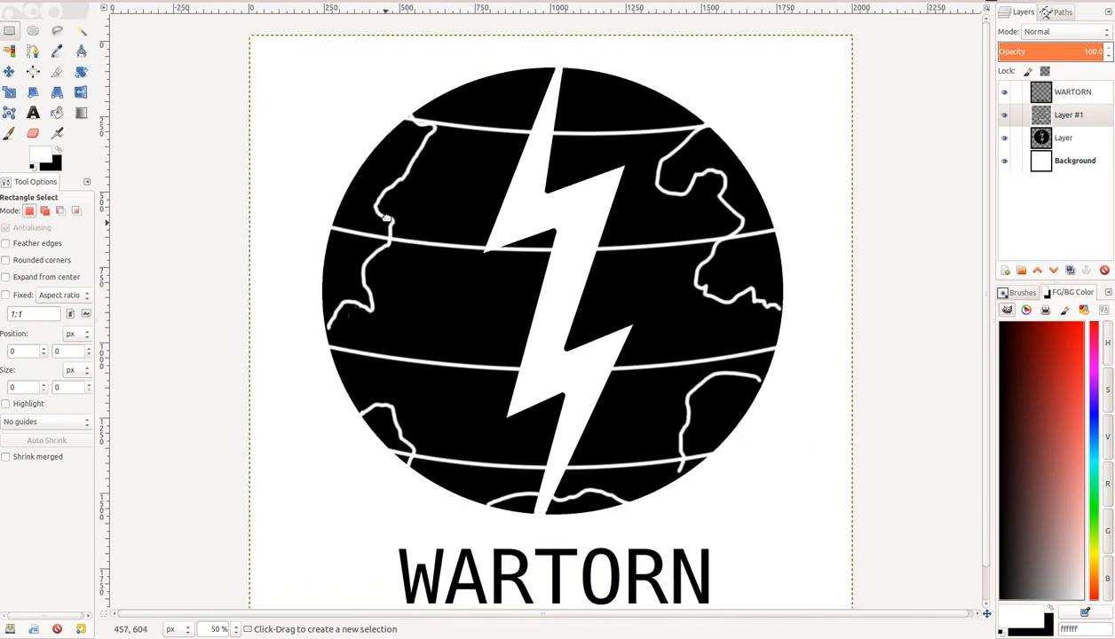
scroll(303, 208, "up", 2)
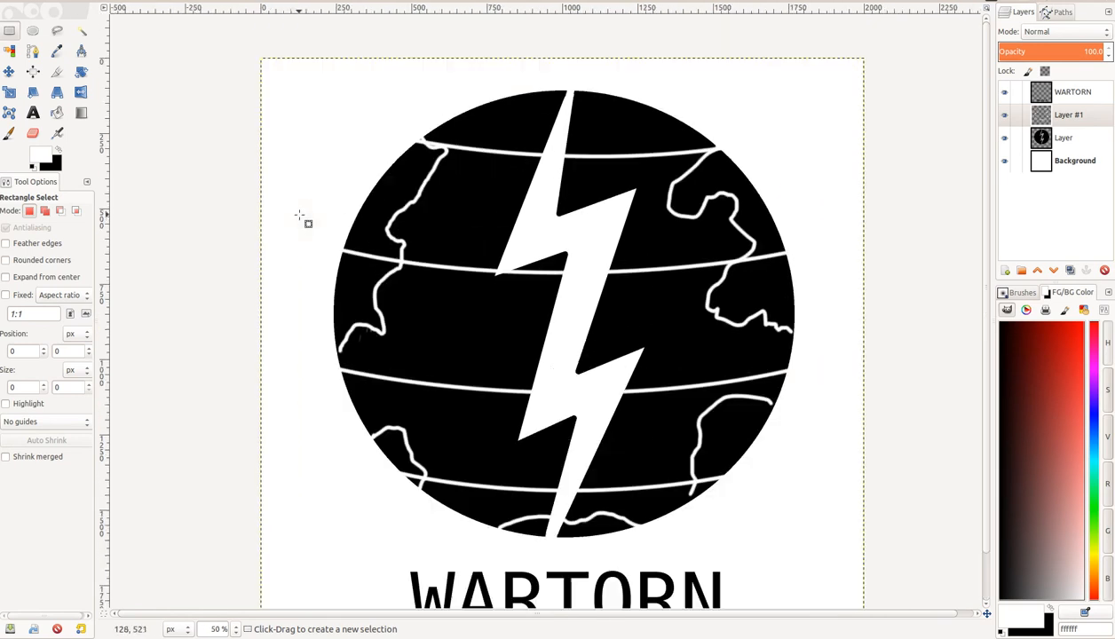
scroll(306, 221, "down", 3)
scroll(337, 186, "up", 1)
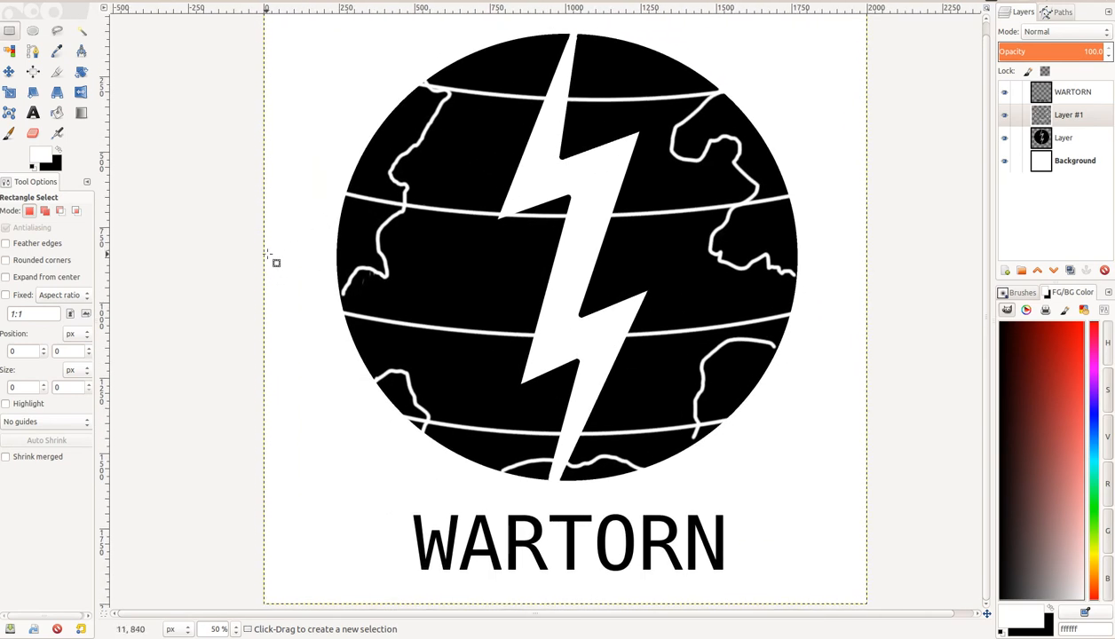
scroll(309, 164, "left", 1)
scroll(311, 181, "up", 2)
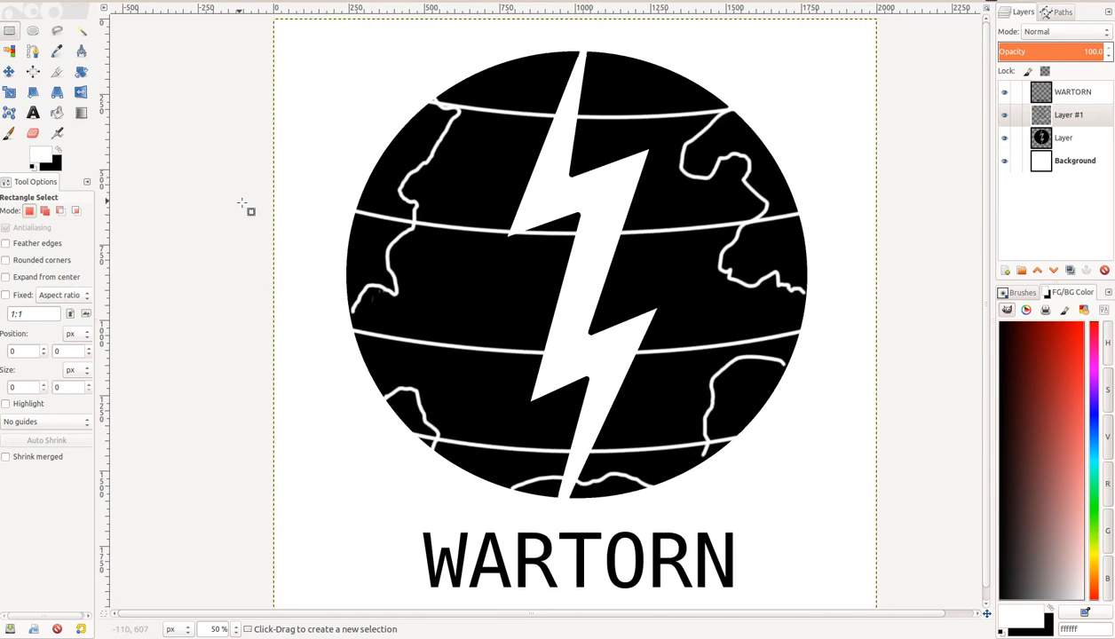
scroll(258, 230, "down", 1, "ctrl")
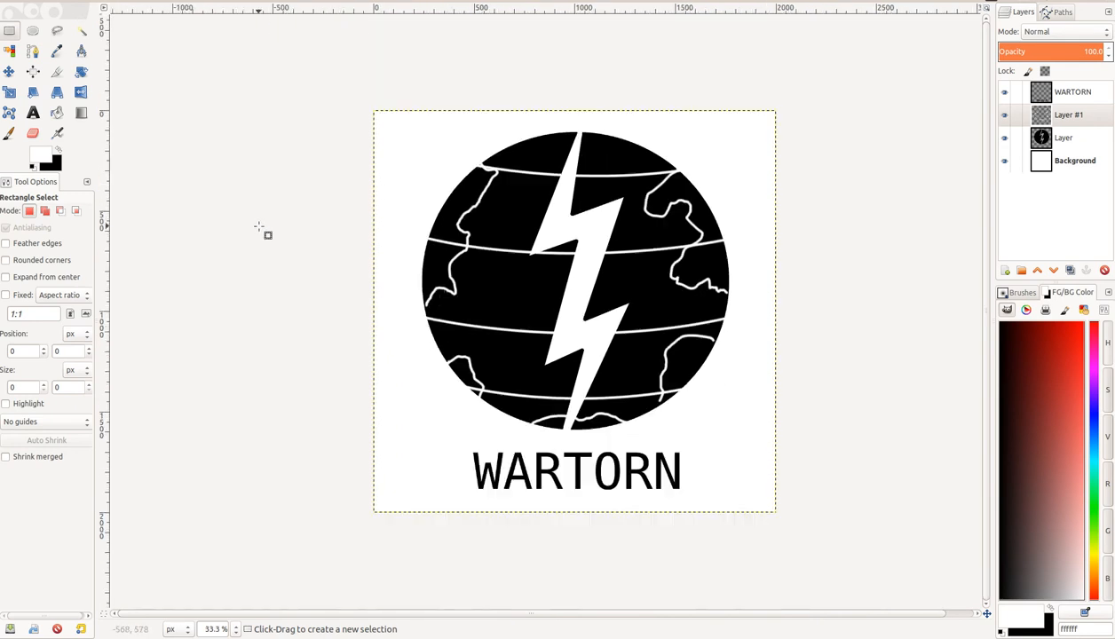
scroll(260, 229, "up", 1, "ctrl")
scroll(311, 241, "down", 1)
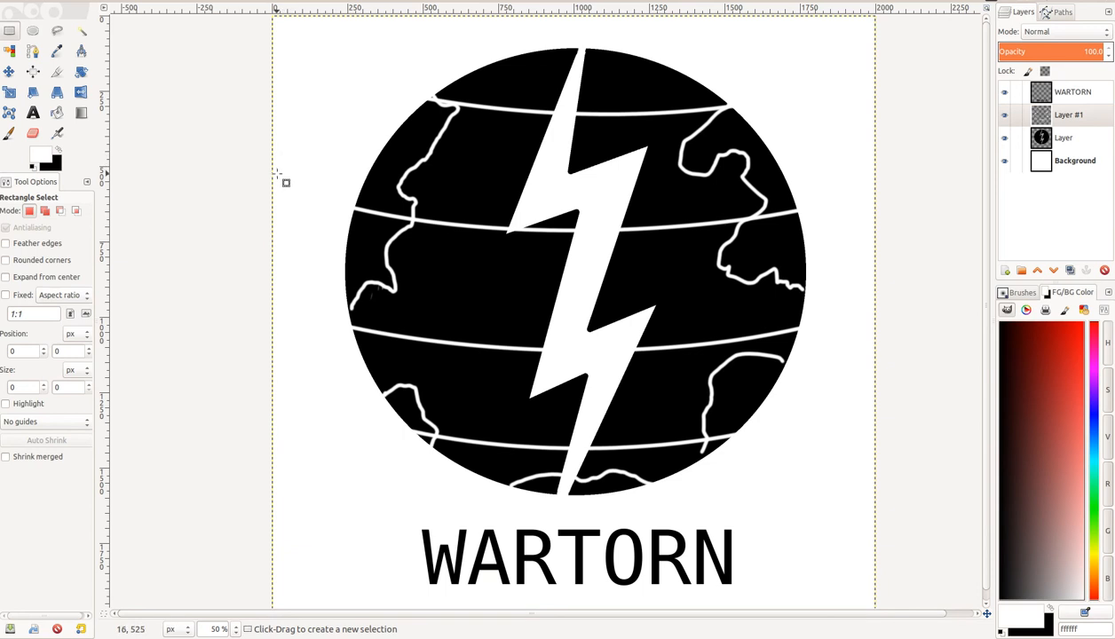
scroll(274, 185, "down", 1)
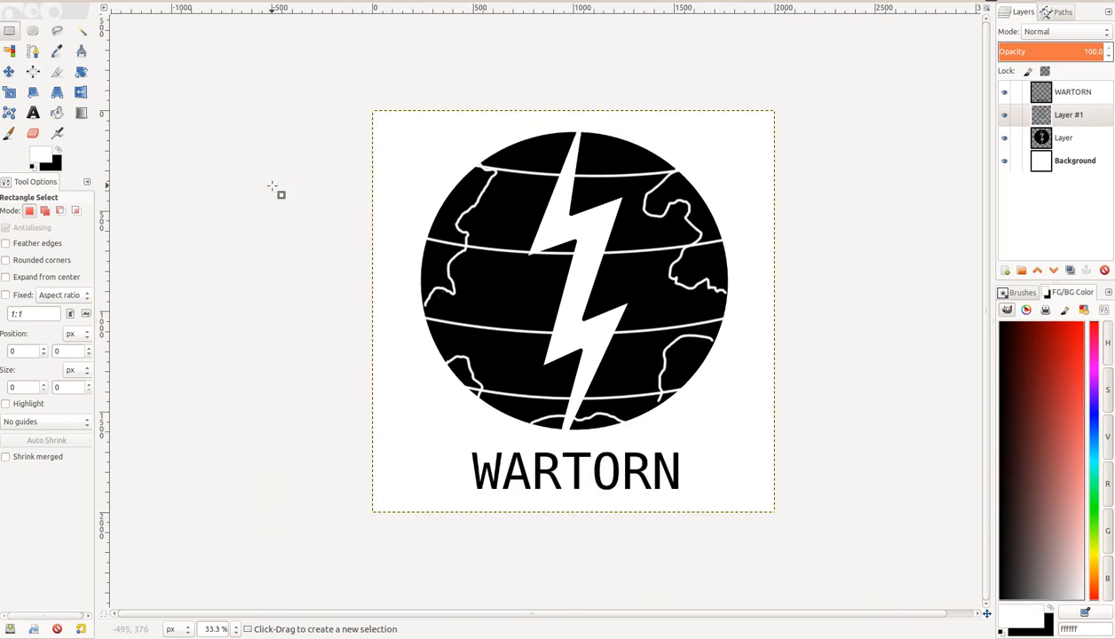
scroll(274, 188, "up", 1)
scroll(527, 283, "down", 2)
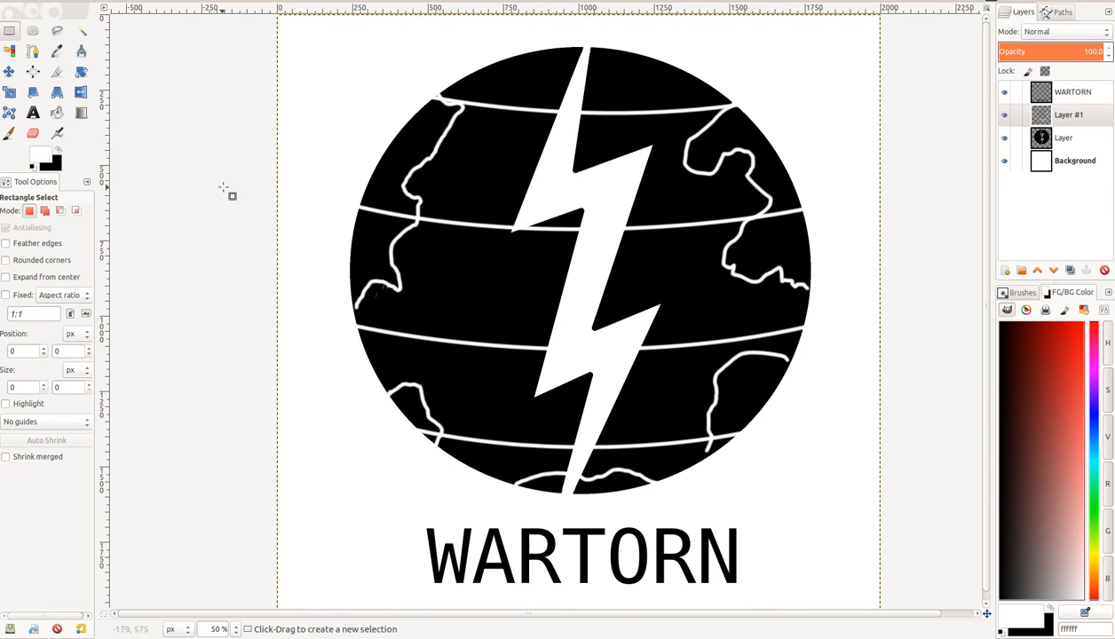
key("p")
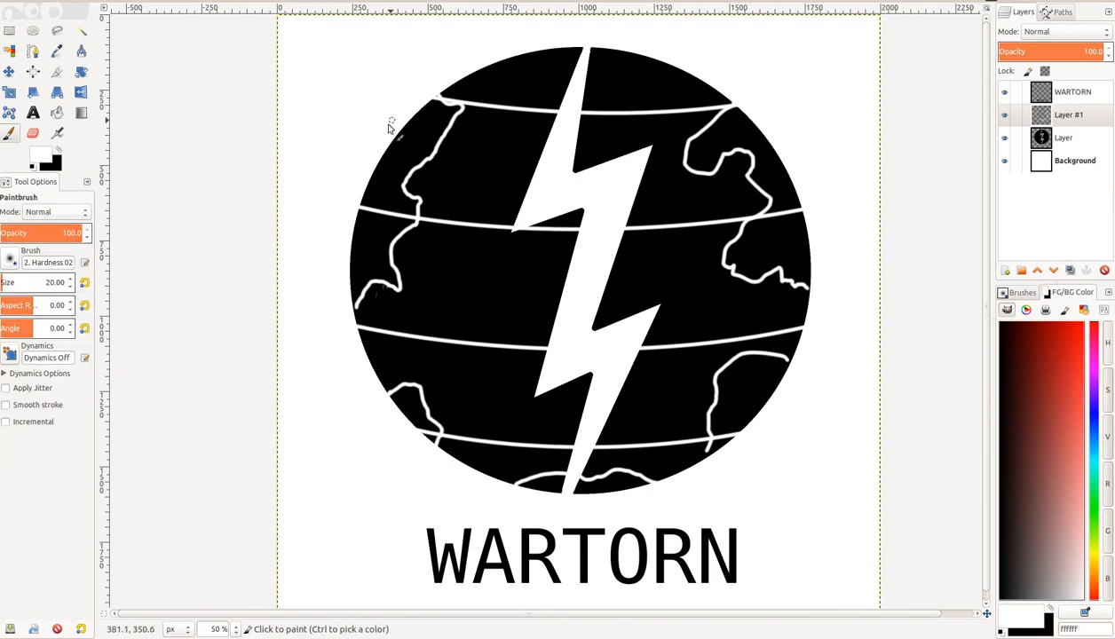
scroll(346, 213, "up", 2)
scroll(362, 230, "down", 2)
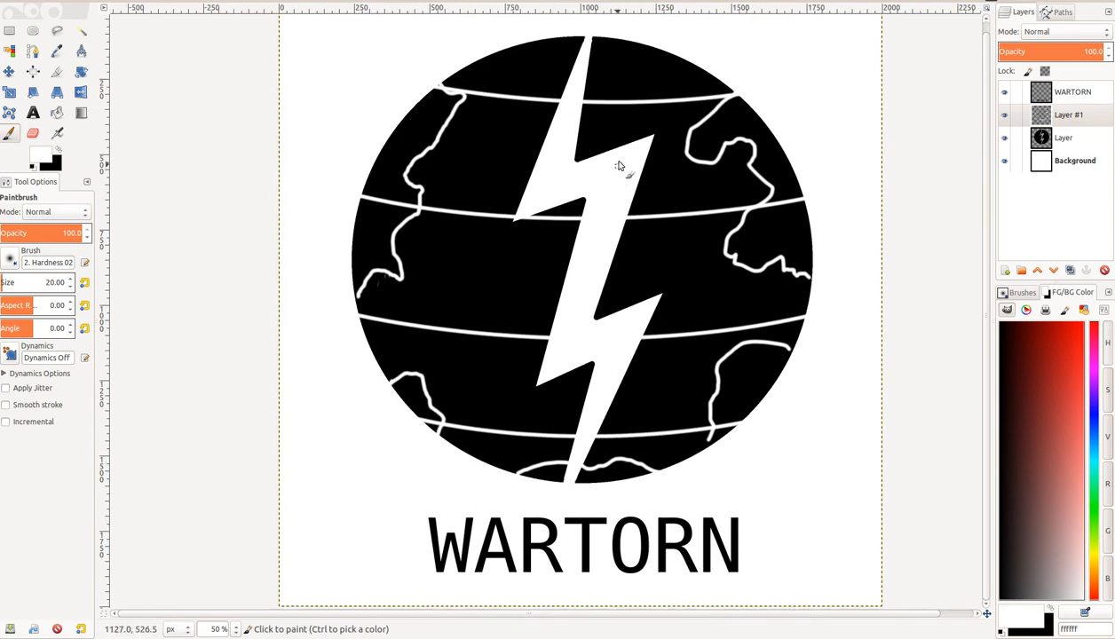
key("minus")
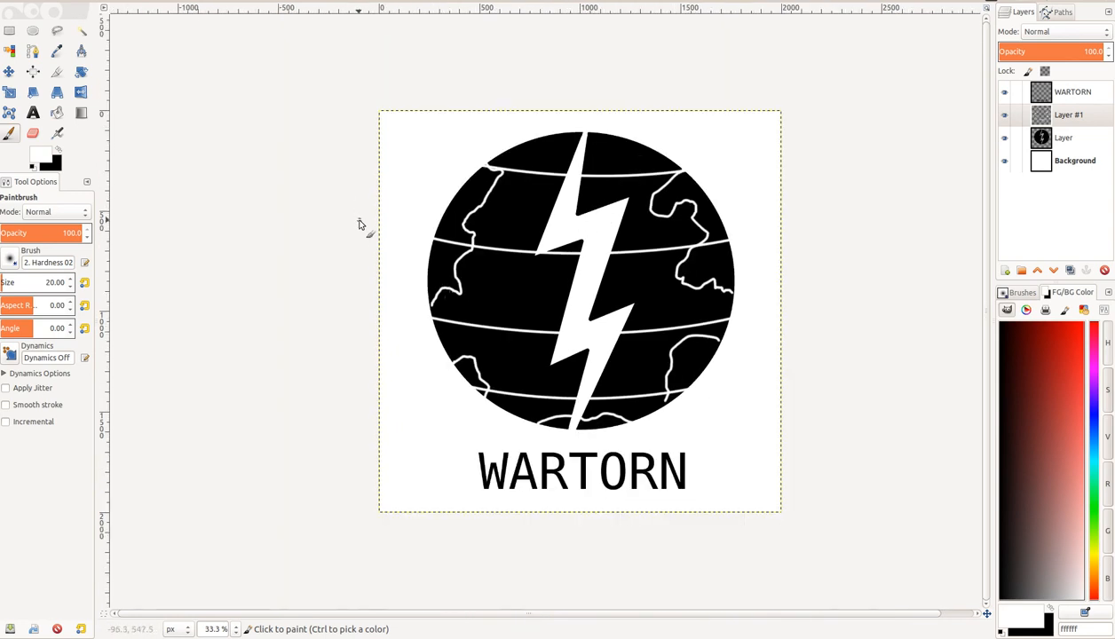
key("plus")
scroll(355, 226, "down", 1)
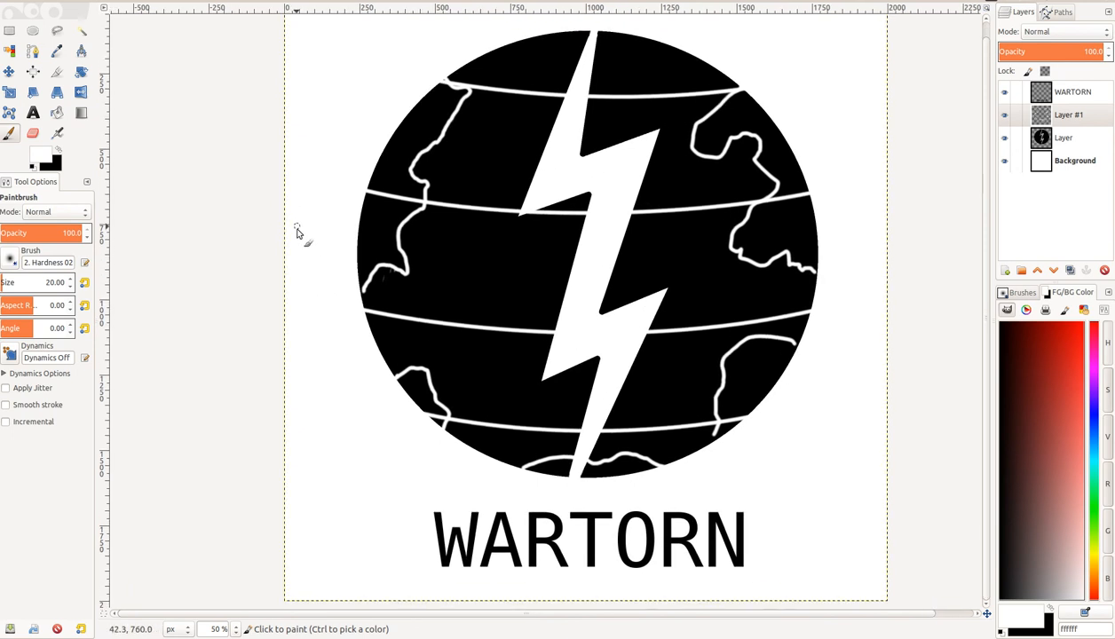
scroll(296, 222, "up", 1)
scroll(297, 227, "down", 1)
mouse_move(292, 234)
left_mouse_down()
mouse_move(359, 255)
mouse_move(332, 247)
left_mouse_up()
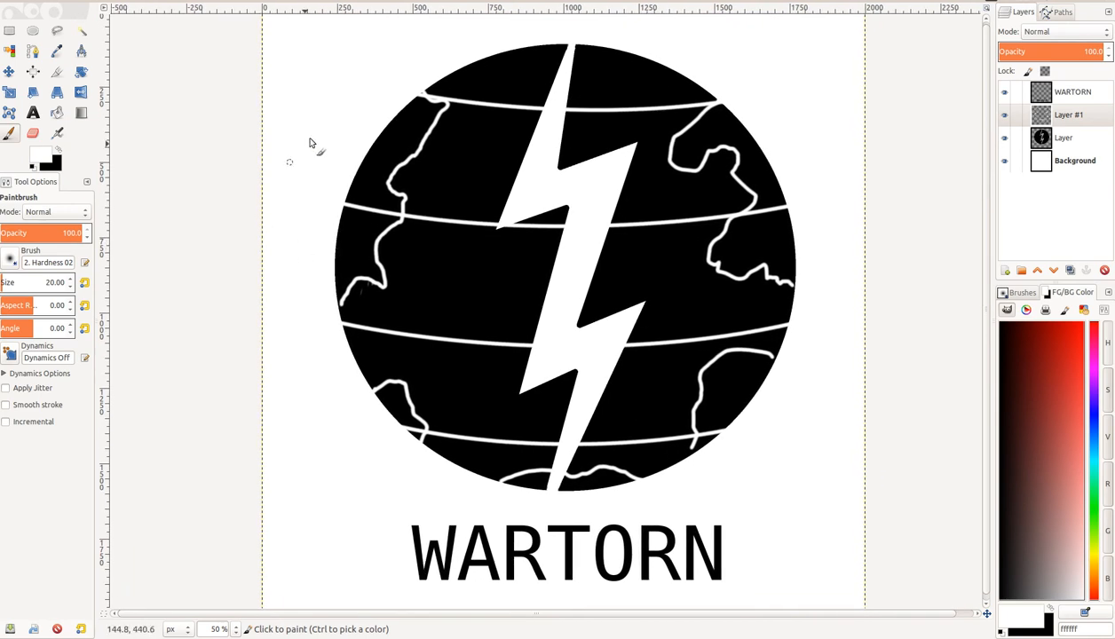
scroll(306, 328, "down", 1)
scroll(333, 323, "up", 1)
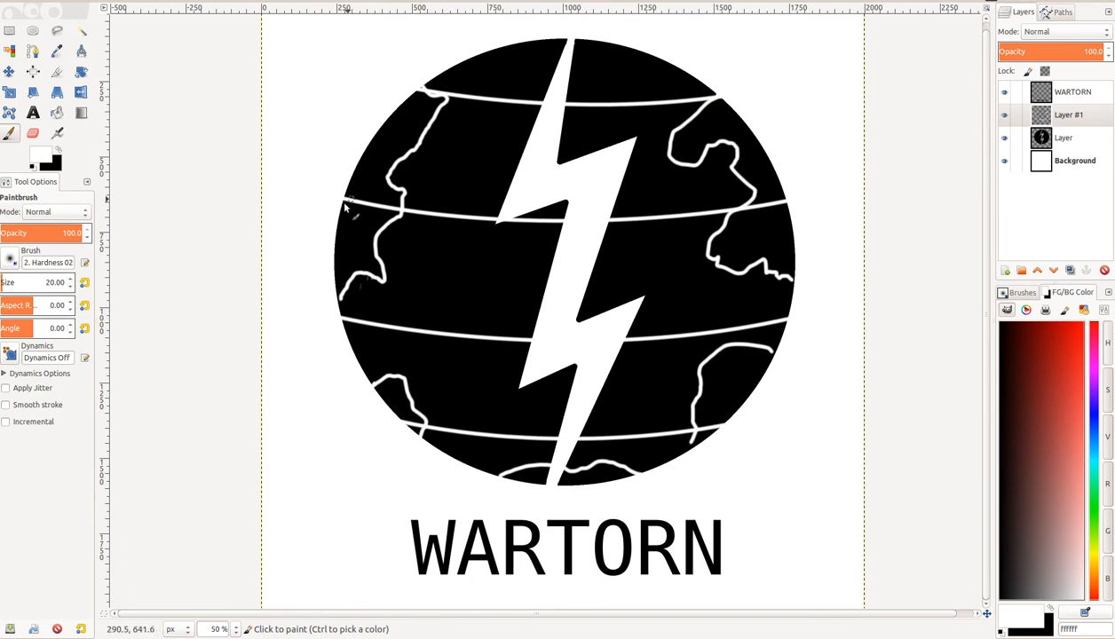
mouse_move(314, 285)
left_mouse_down()
mouse_move(321, 224)
mouse_move(339, 248)
left_mouse_up()
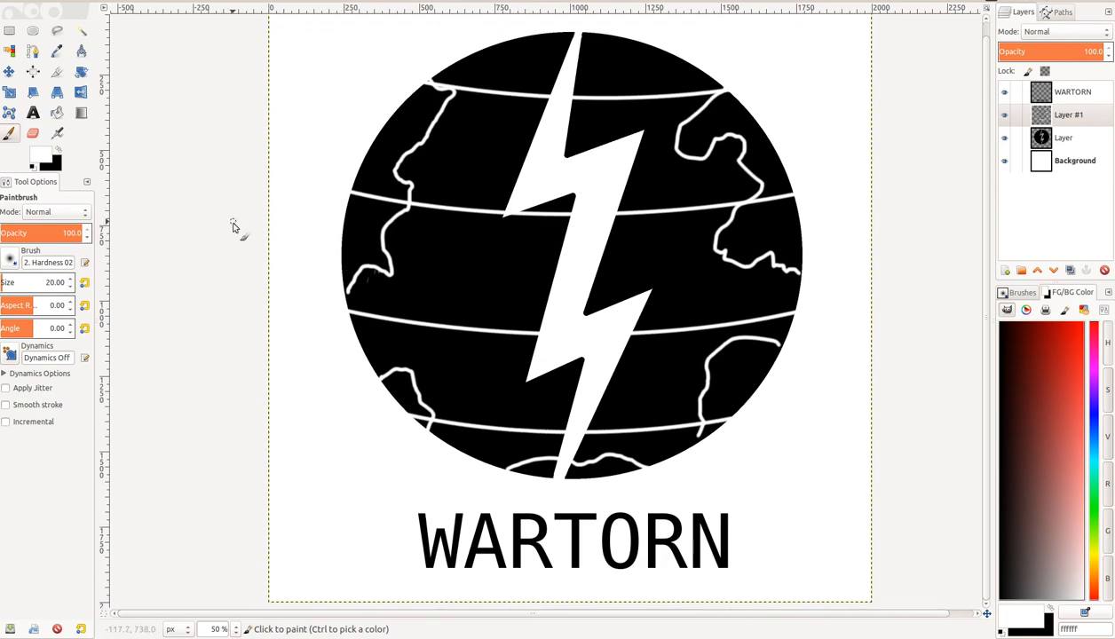
key("minus")
key("plus")
mouse_move(290, 290)
left_mouse_down()
mouse_move(293, 256)
mouse_move(291, 276)
mouse_move(278, 243)
mouse_move(299, 289)
mouse_move(316, 229)
mouse_move(323, 251)
mouse_move(319, 216)
mouse_move(298, 217)
mouse_move(326, 238)
mouse_move(311, 219)
mouse_move(298, 244)
mouse_move(324, 253)
mouse_move(316, 239)
mouse_move(309, 253)
mouse_move(303, 235)
mouse_move(311, 251)
left_mouse_up()
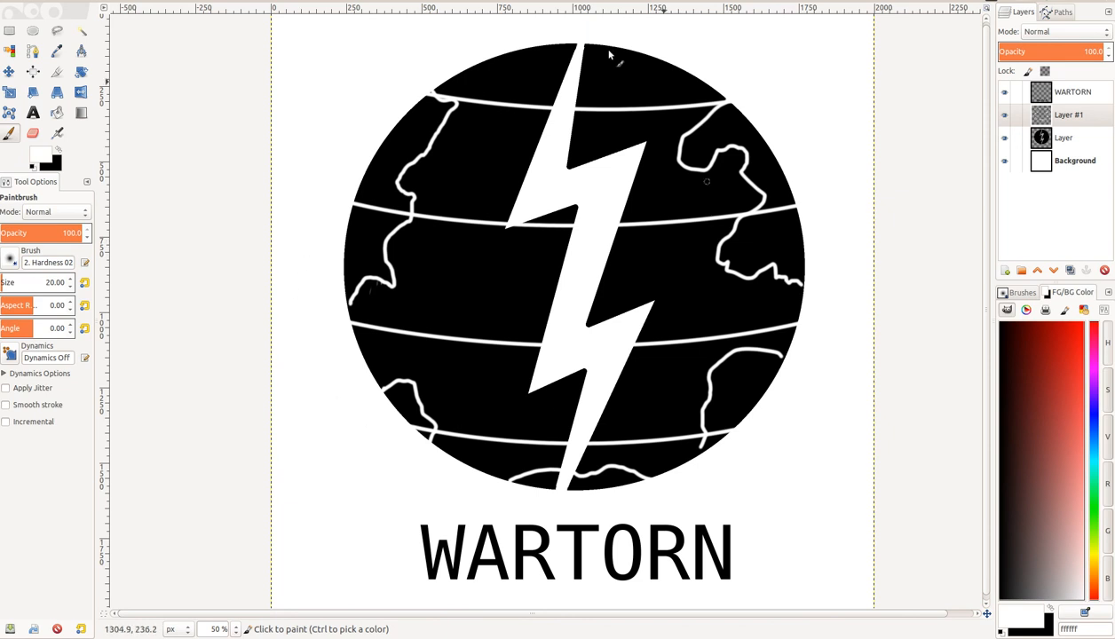
mouse_move(312, 294)
left_mouse_down()
mouse_move(237, 291)
mouse_move(353, 283)
mouse_move(303, 280)
mouse_move(304, 299)
mouse_move(320, 286)
left_mouse_up()
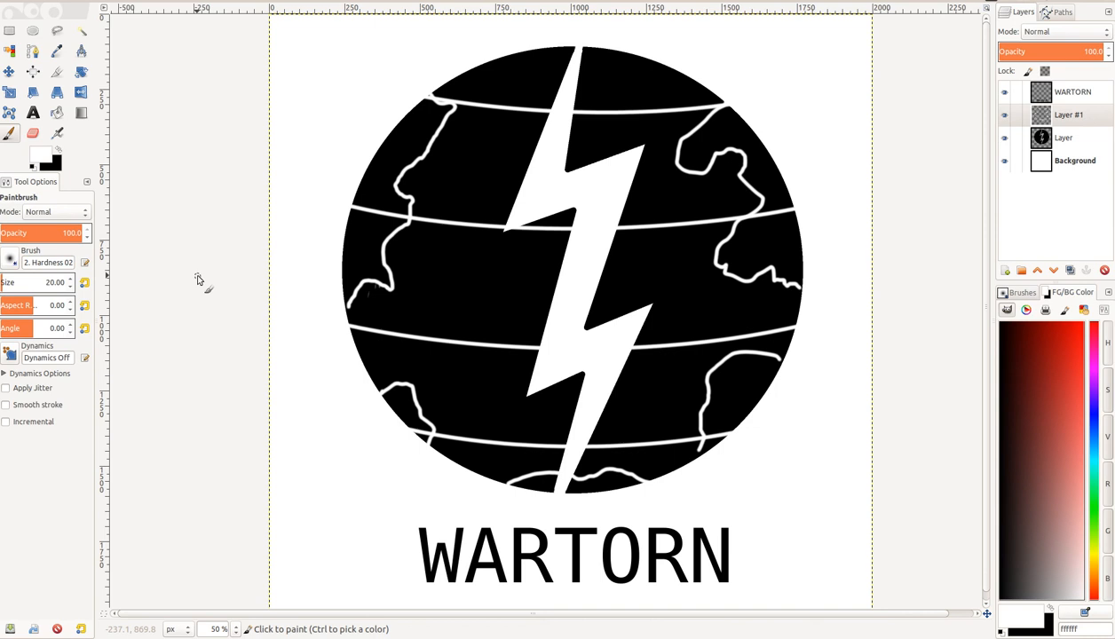
mouse_move(320, 132)
left_mouse_down()
mouse_move(309, 155)
mouse_move(321, 124)
left_mouse_up()
left_click_drag(211, 177, 210, 184)
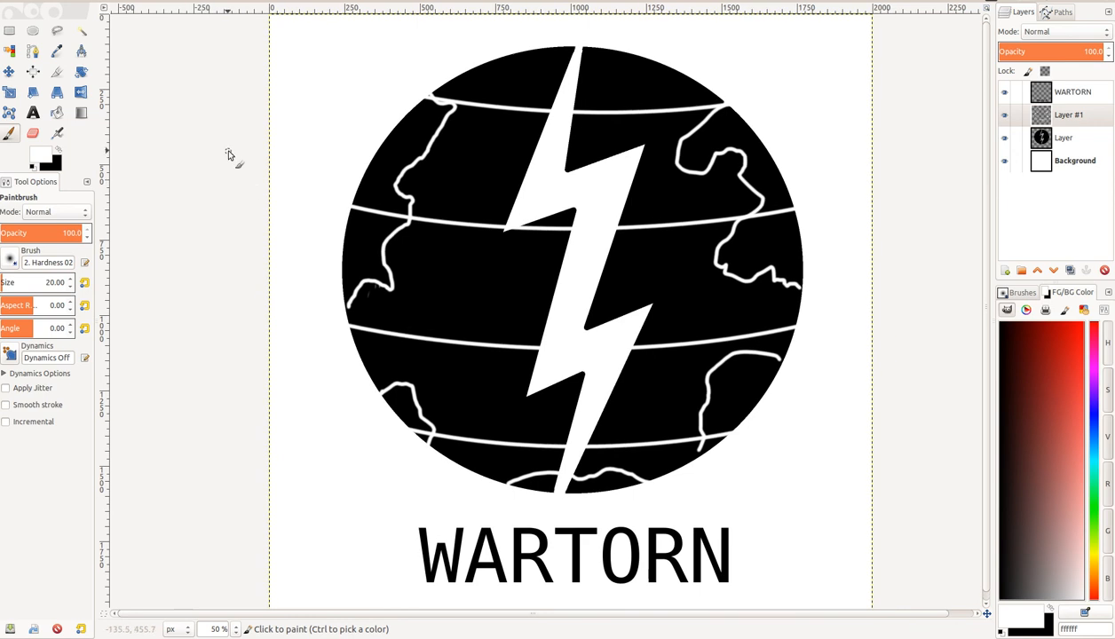